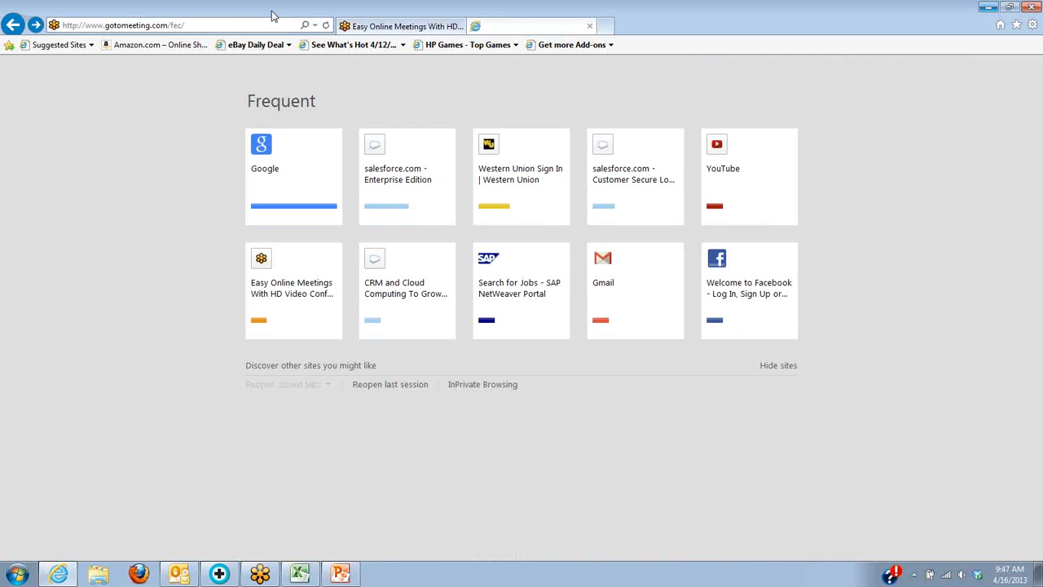
Go to google.com in the new browser tab.
click(214, 26)
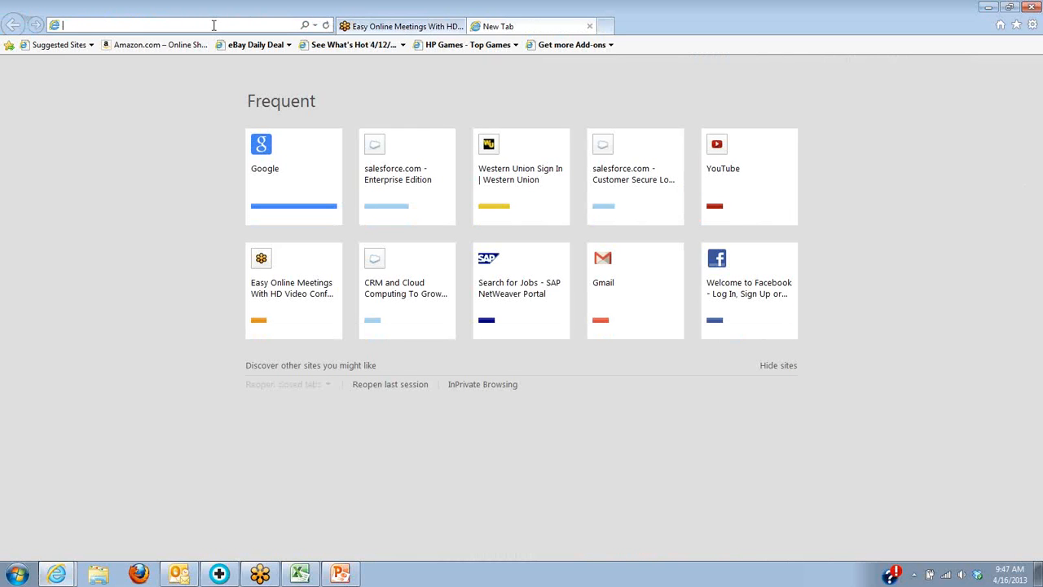
text(google.com/)
key(Return)
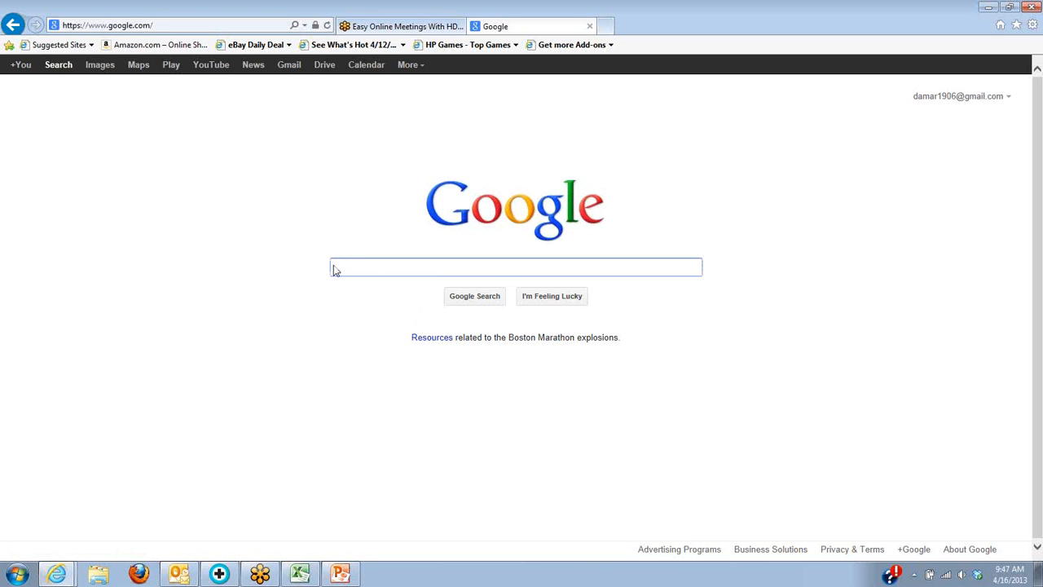
Search Google for "castles" and show the image results.
text(cas)
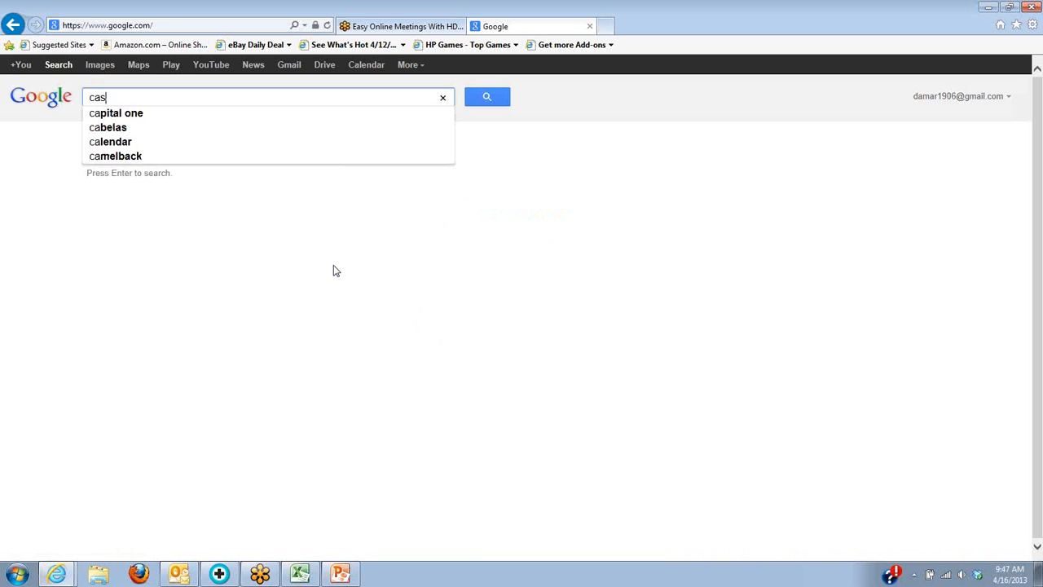
text(tles)
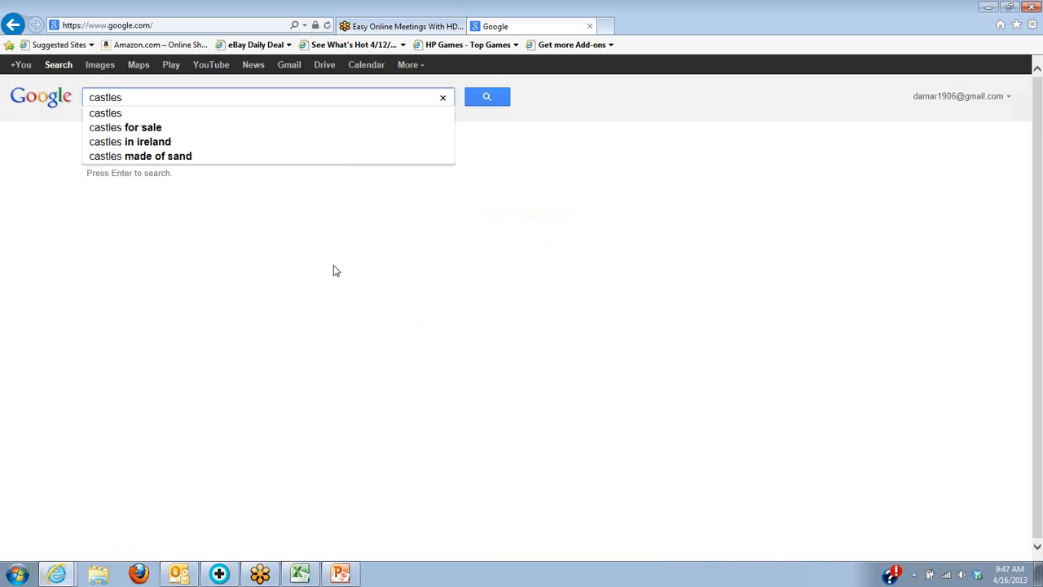
key(Return)
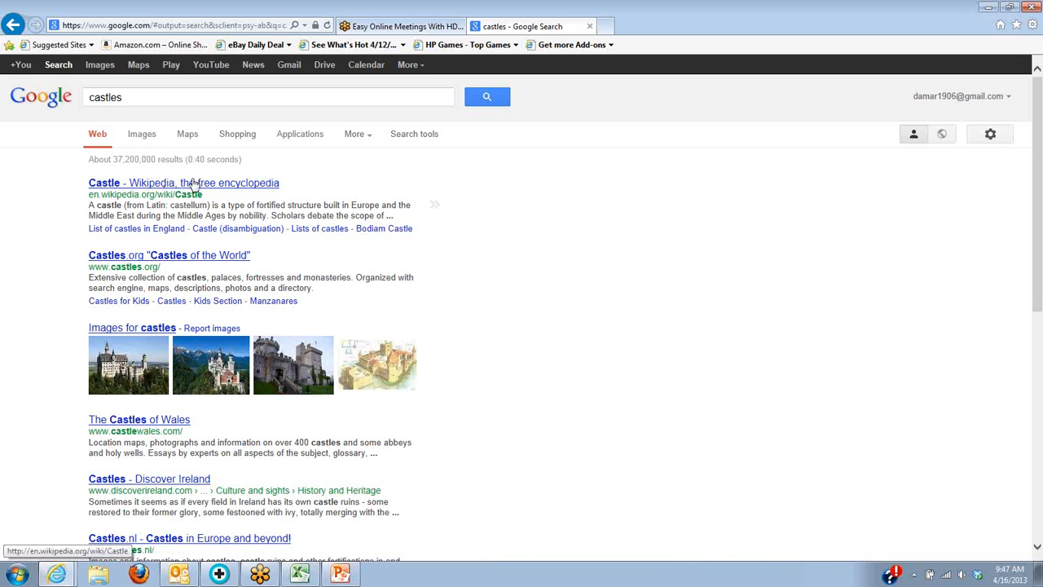
click(140, 135)
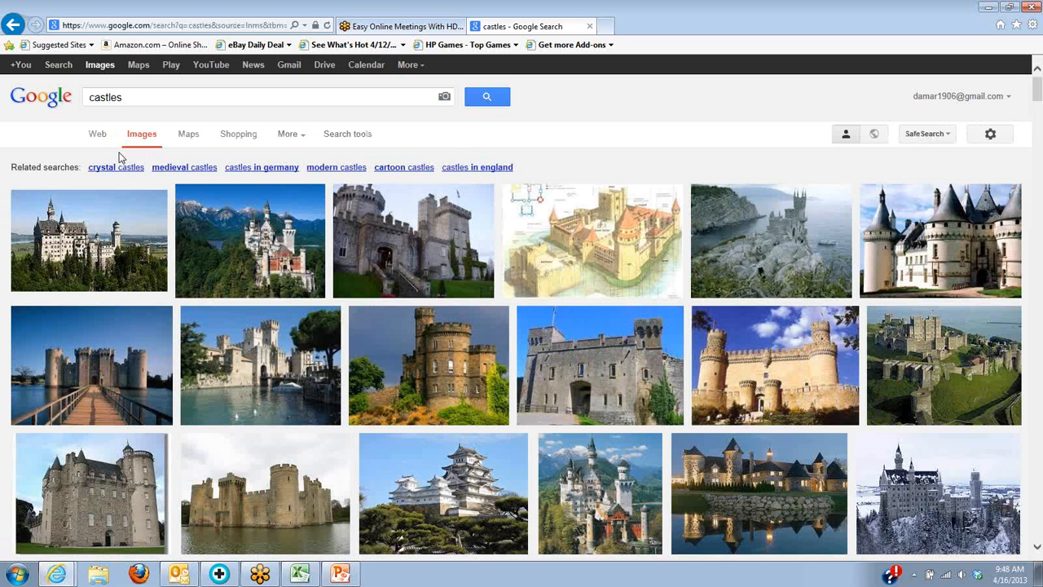
Start saving the picture of the domed castle with red flower beds from the image results.
mouse_move(117, 170)
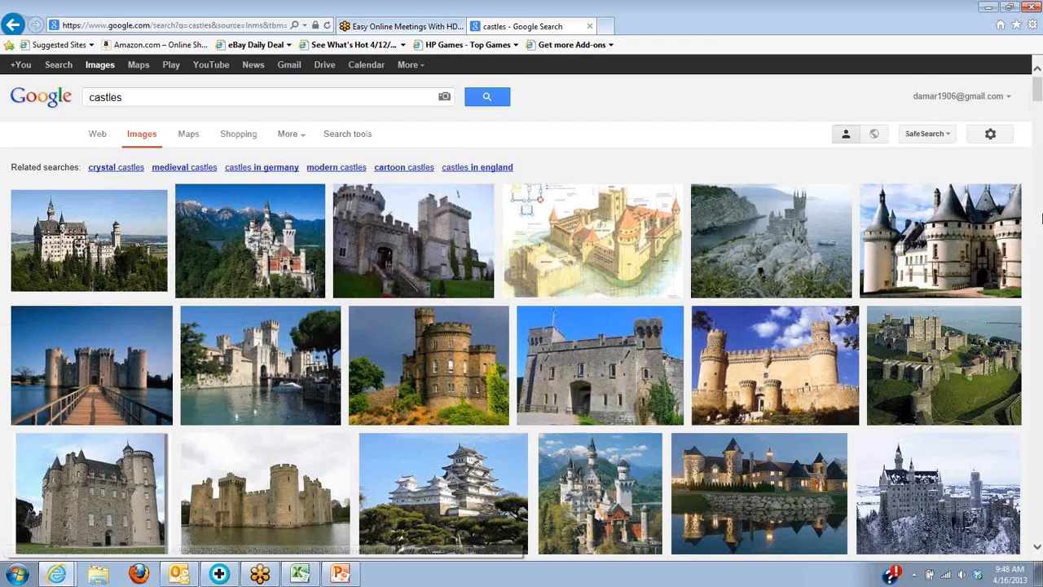
scroll(1037, 244, down, 5)
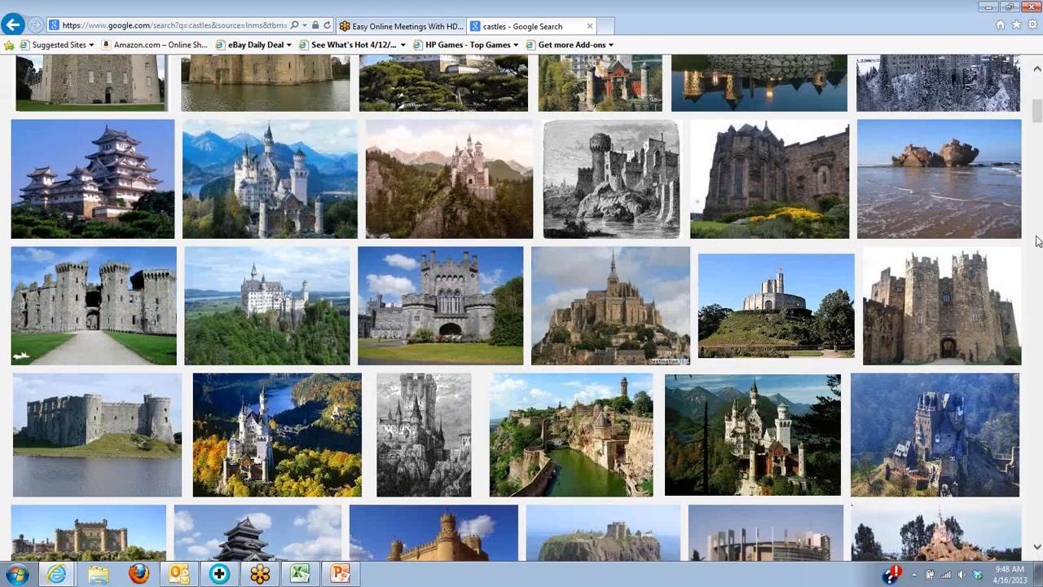
scroll(1038, 270, down, 5)
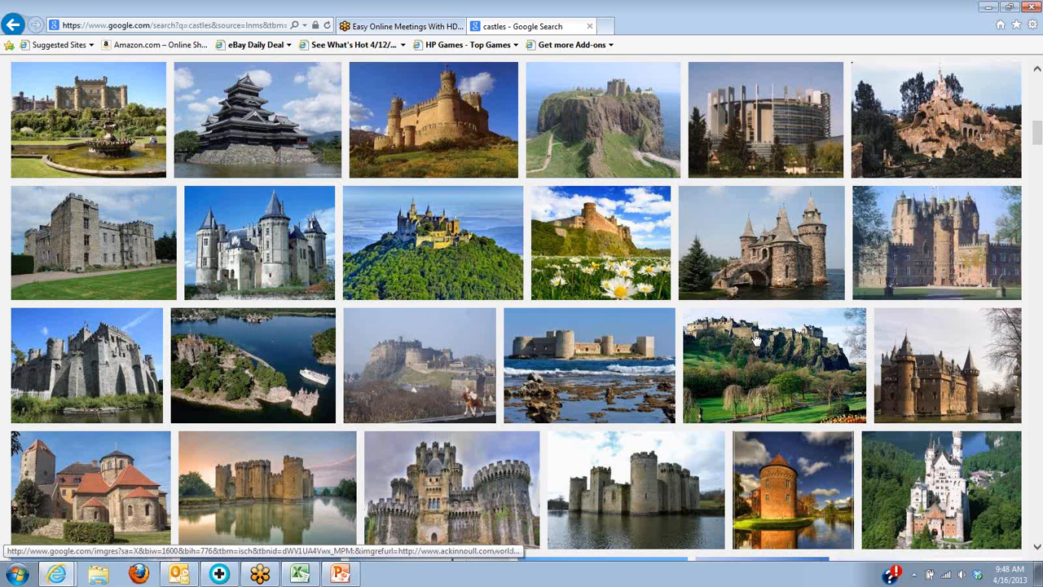
scroll(769, 410, down, 2)
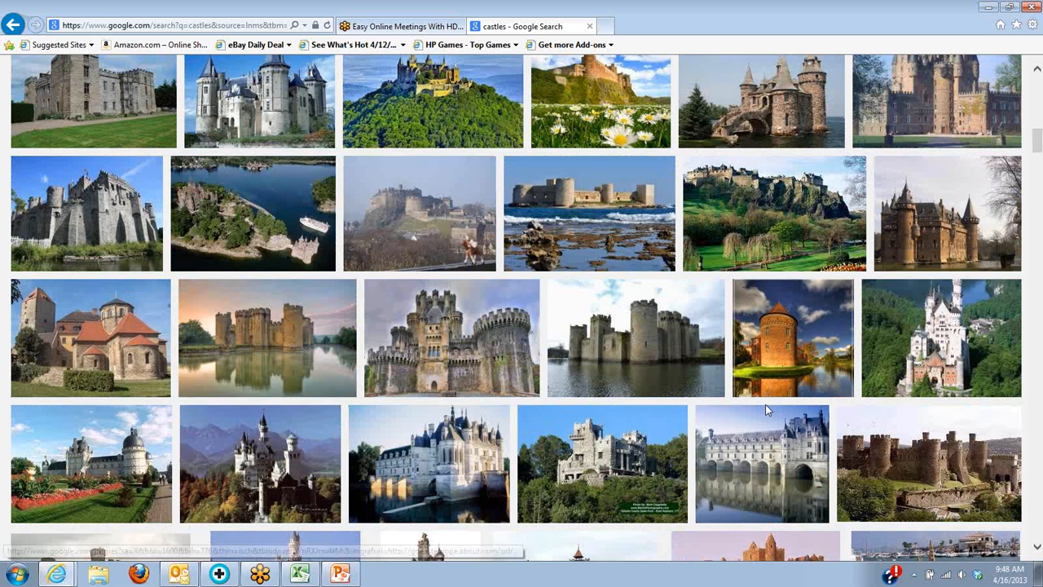
right_click(93, 463)
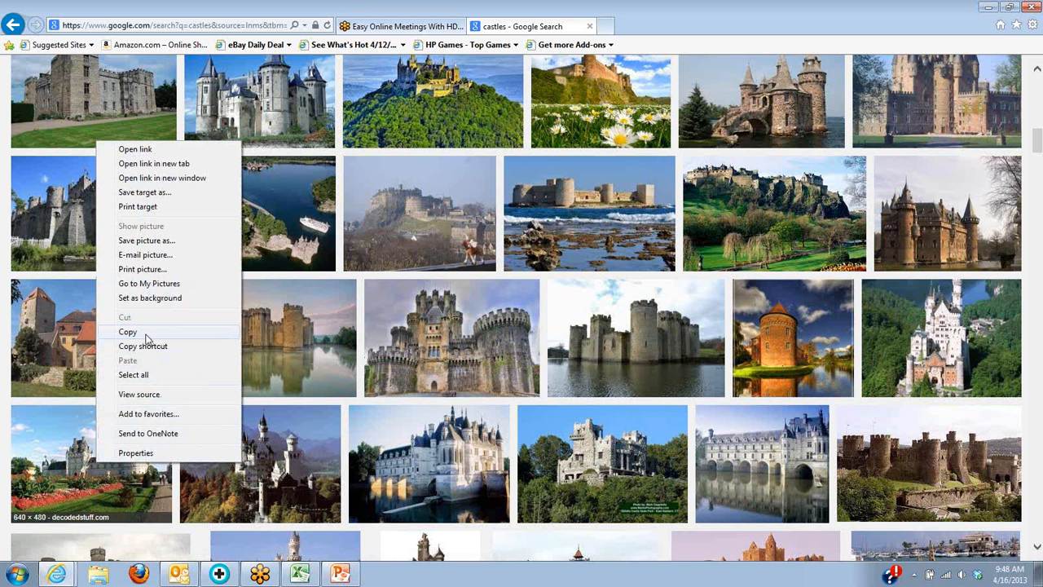
click(146, 241)
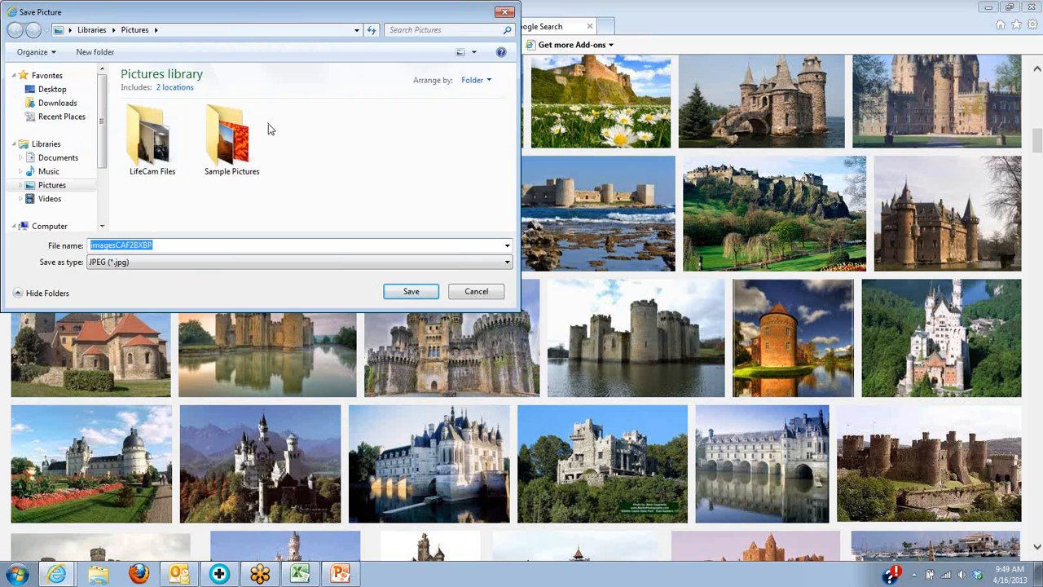
Browse the Desktop, Libraries and Pictures library as possible save locations for the castle picture.
click(51, 89)
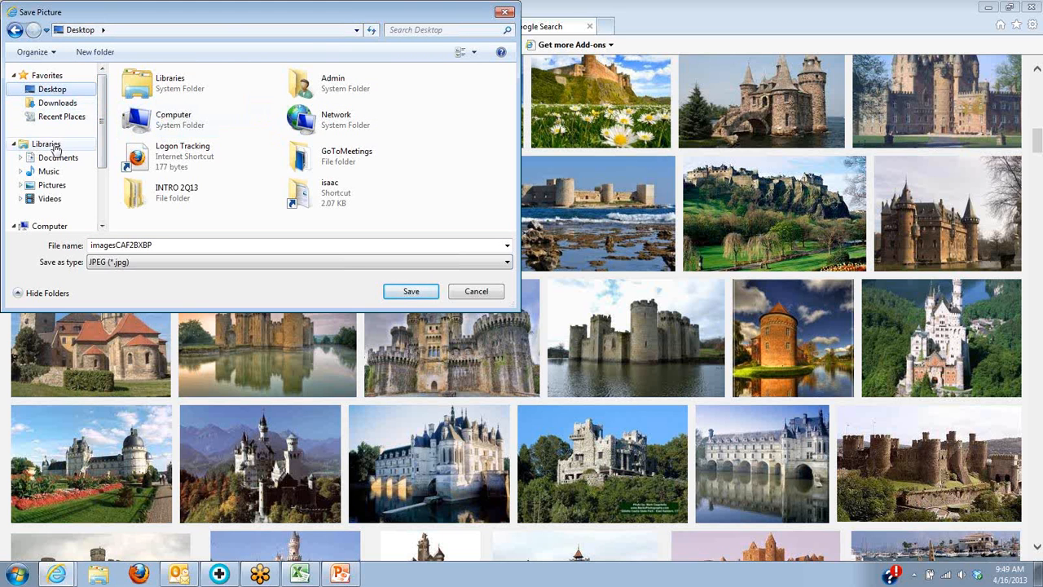
click(51, 147)
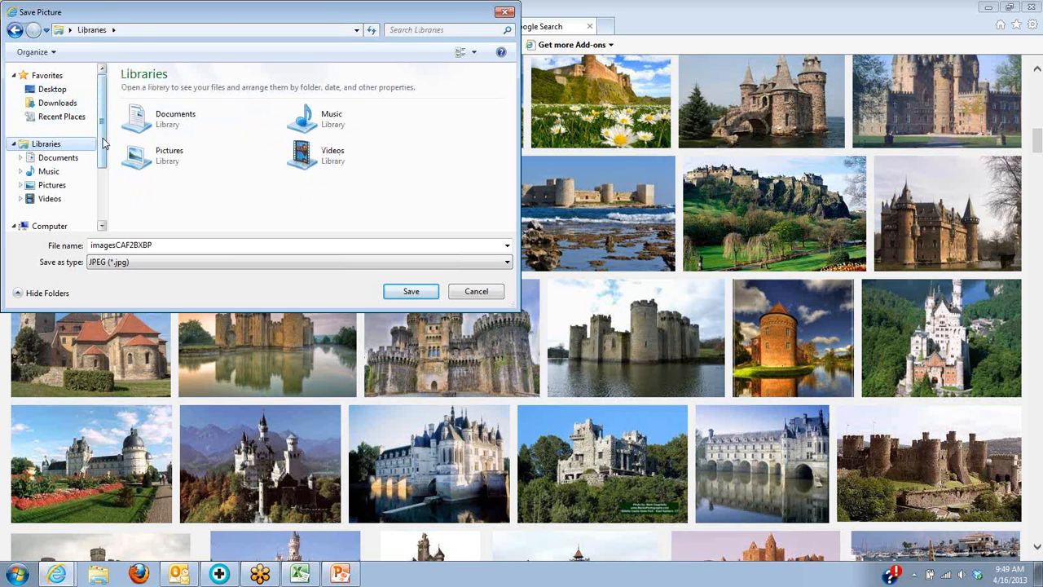
double_click(160, 159)
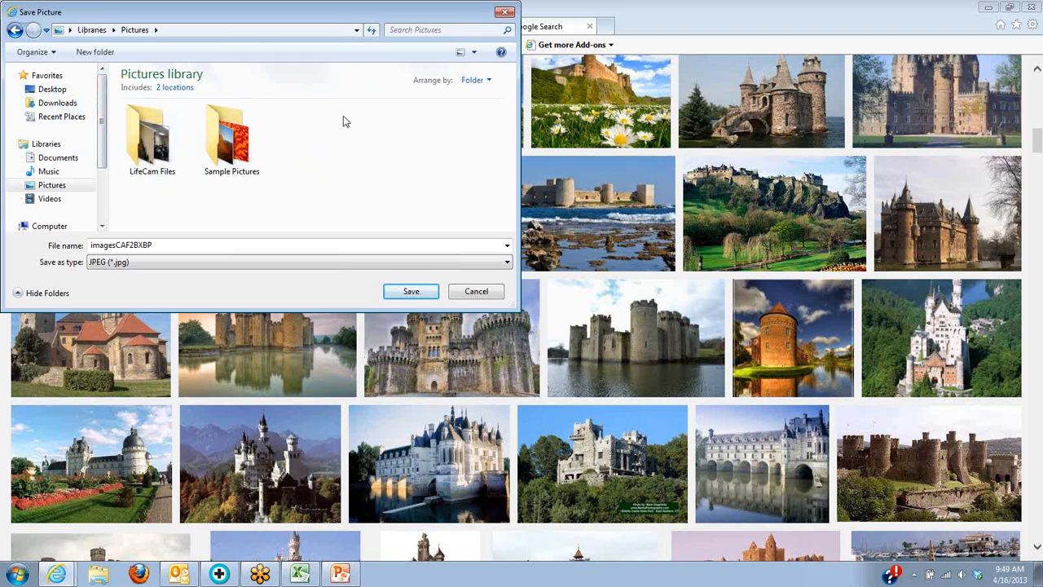
drag(101, 120, 104, 89)
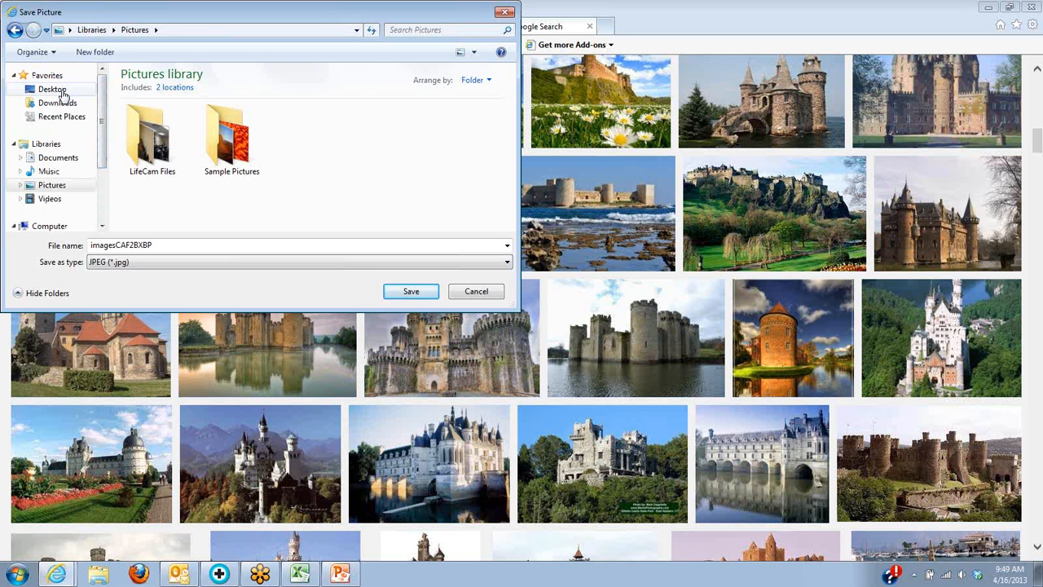
Create a folder named "ADV PICTURES" on the Desktop and open it as the save location.
click(54, 89)
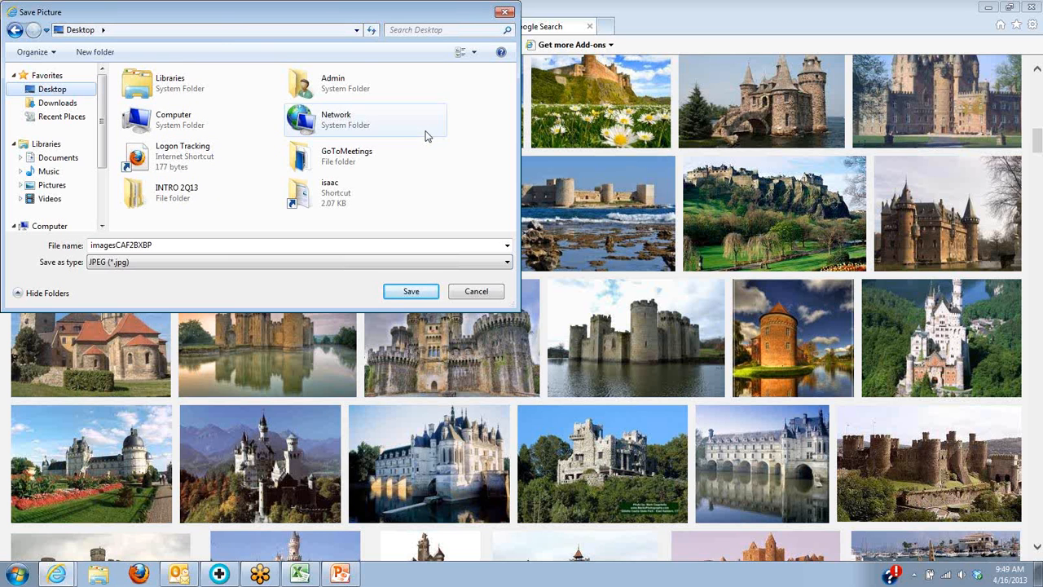
click(94, 52)
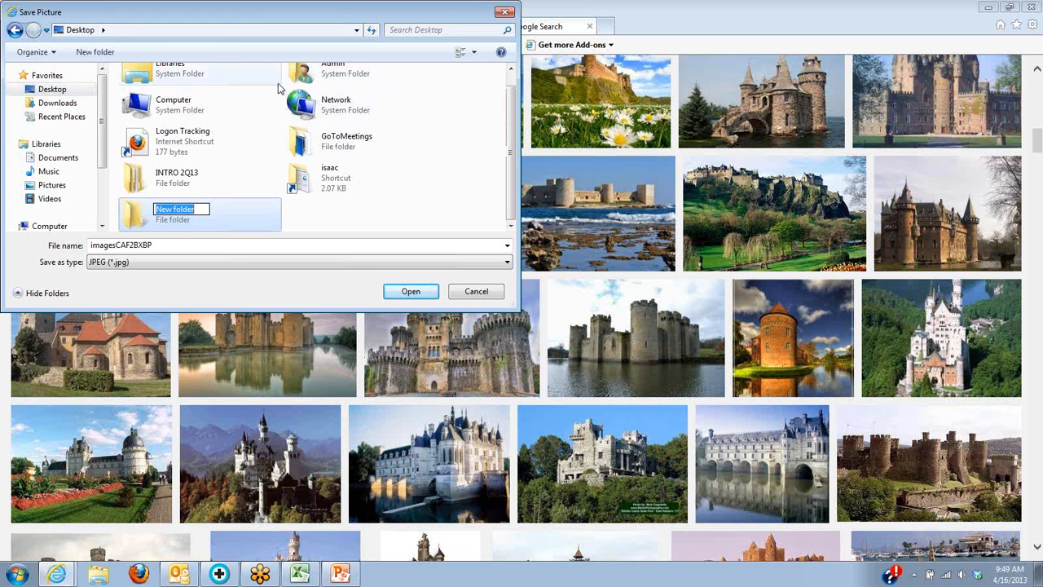
text(ADV)
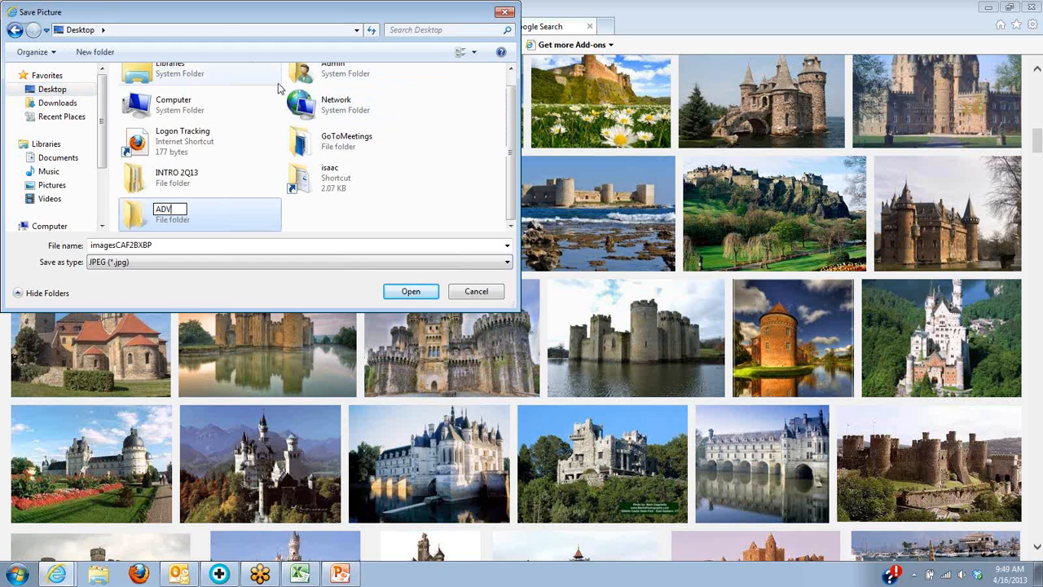
text( PICTURES)
click(133, 220)
double_click(133, 216)
Name the picture "Castle" and save it as a JPEG in the ADV PICTURES folder.
click(128, 245)
double_click(160, 244)
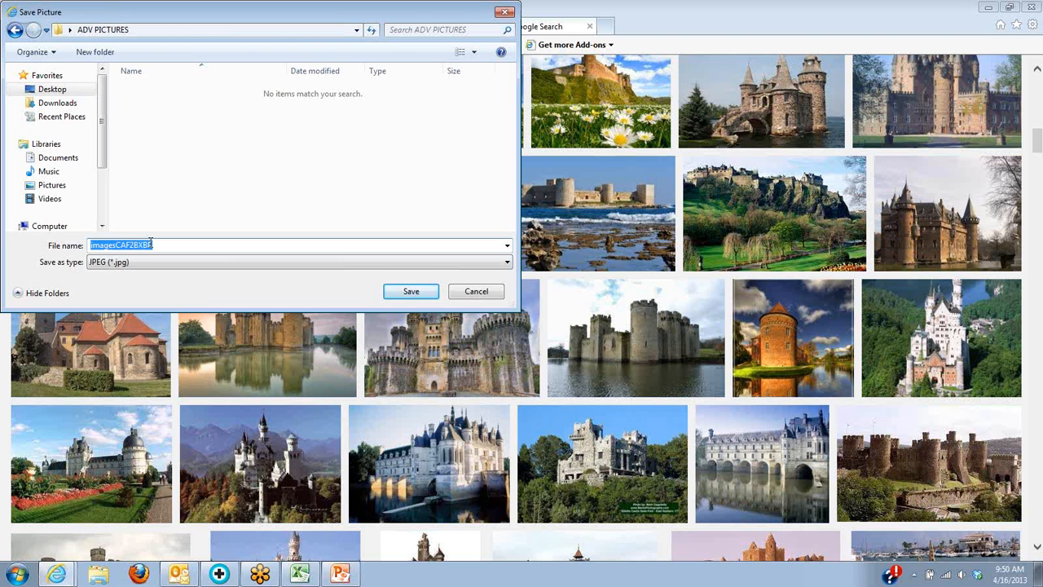
text(Castle)
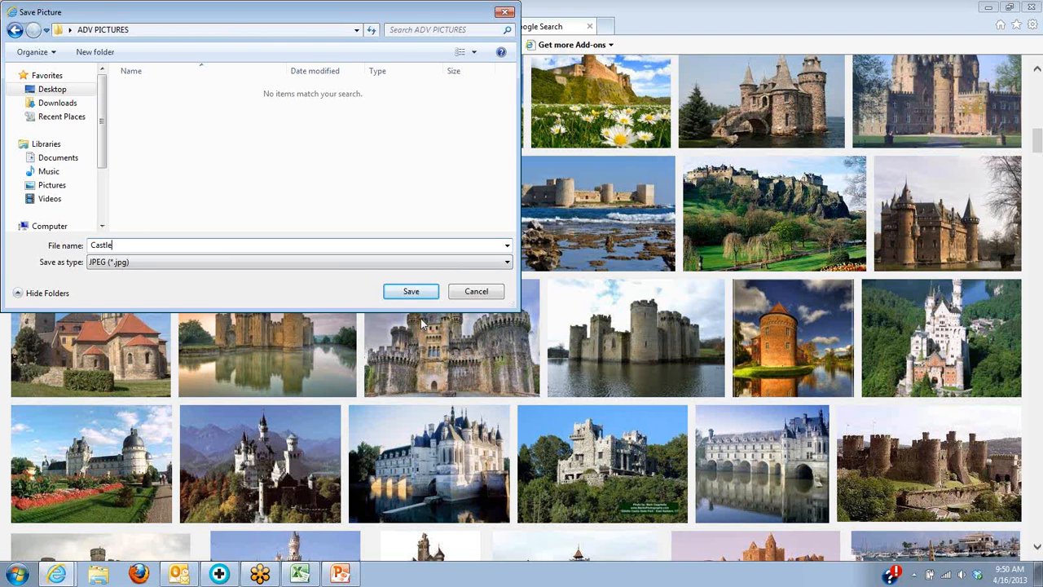
click(414, 292)
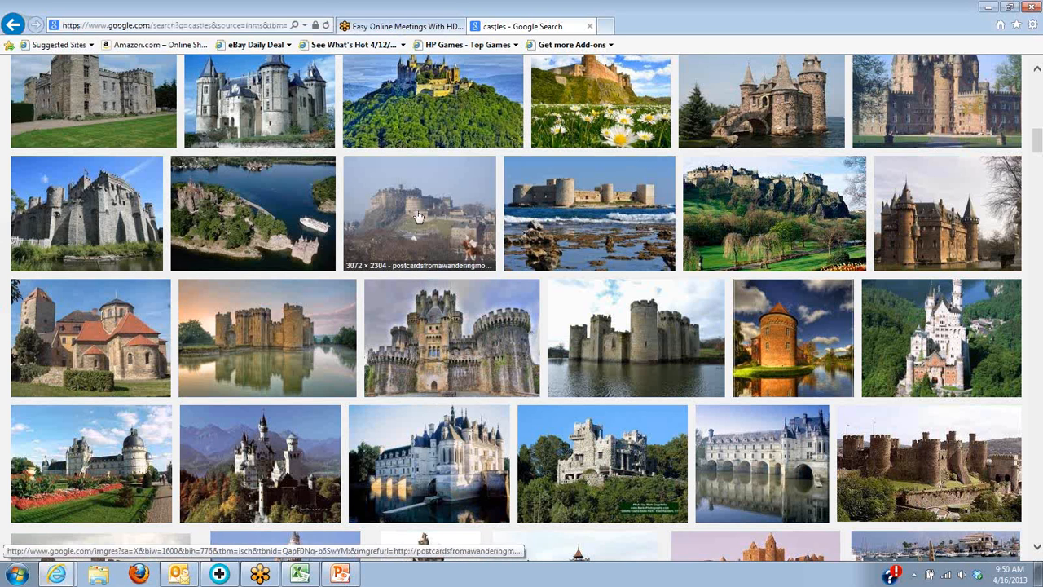
Replace the castles image search with a search for "rapunzel".
scroll(410, 108, up, 1)
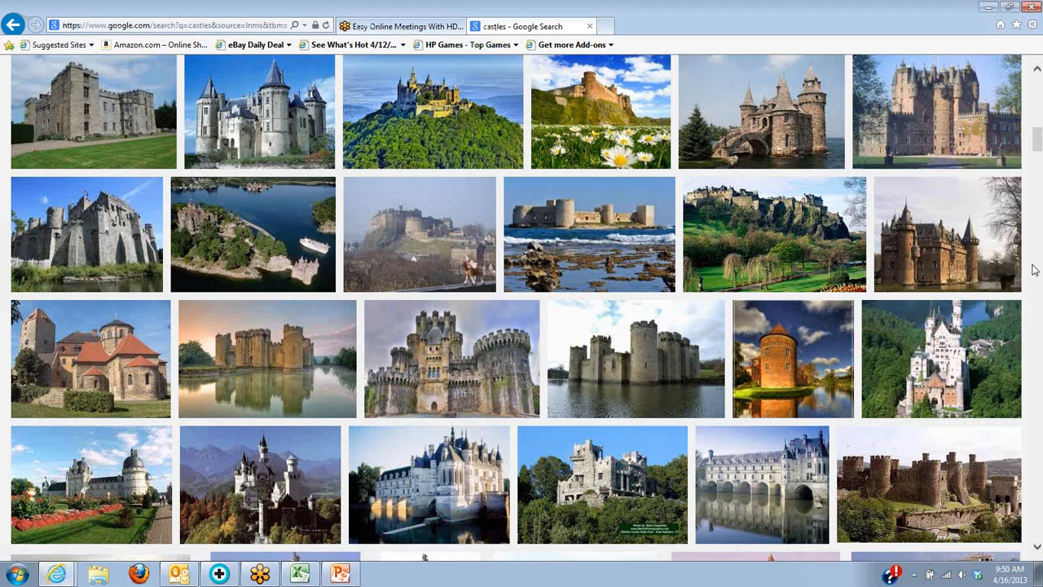
scroll(1033, 269, down, 5)
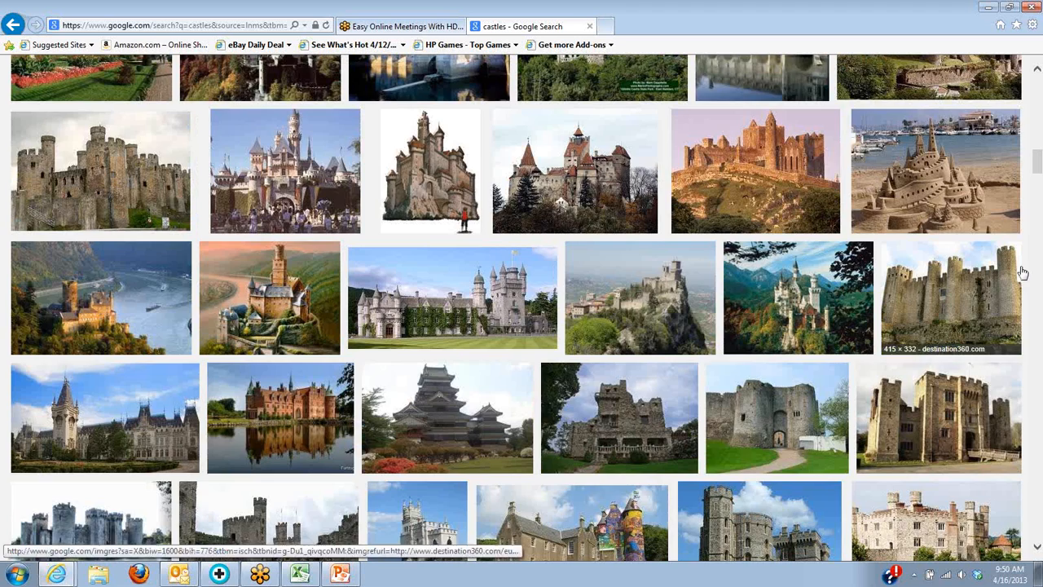
scroll(1023, 269, up, 5)
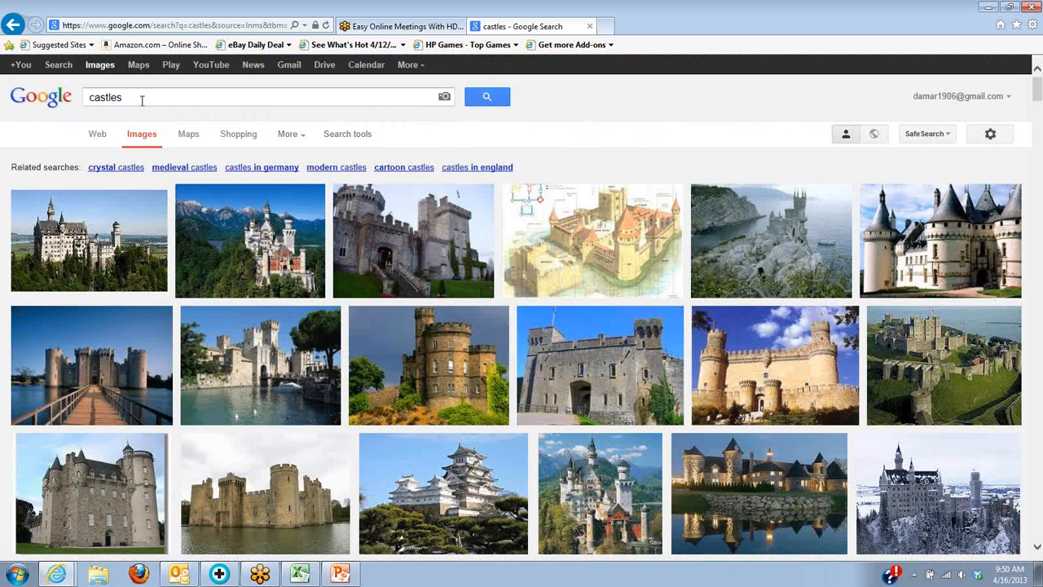
drag(140, 100, 70, 97)
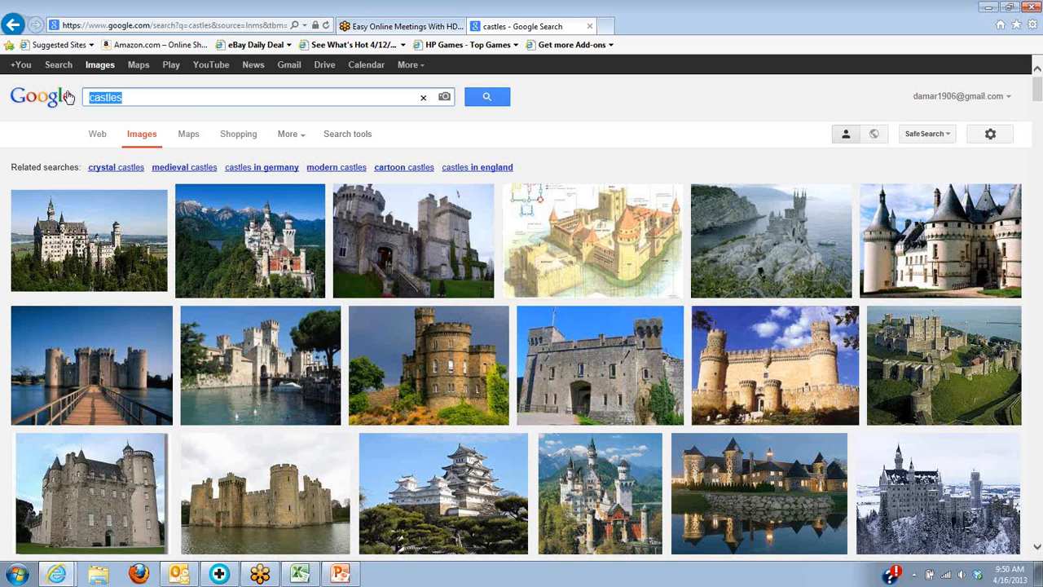
text(rapunzel)
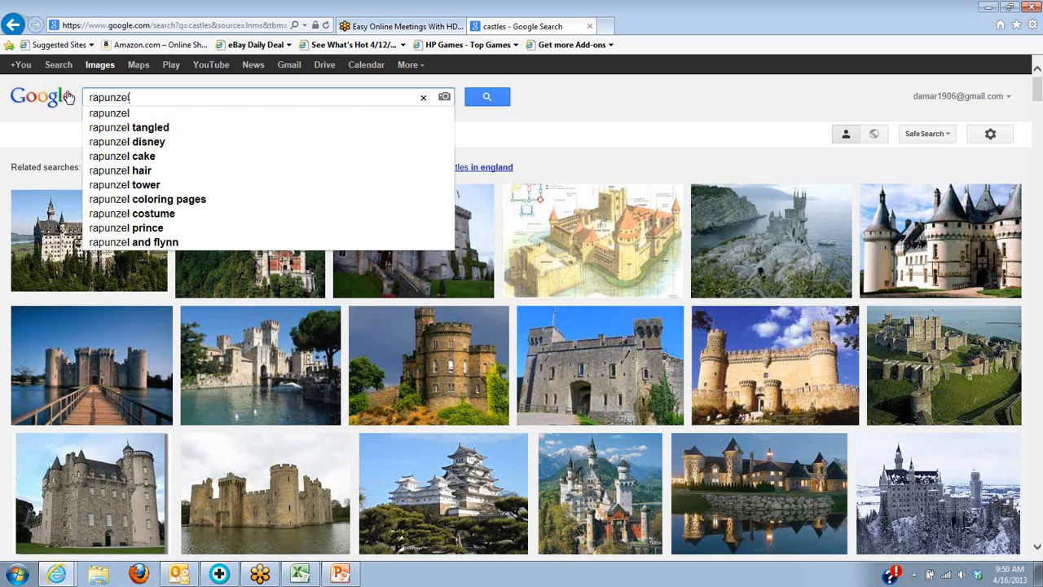
key(Return)
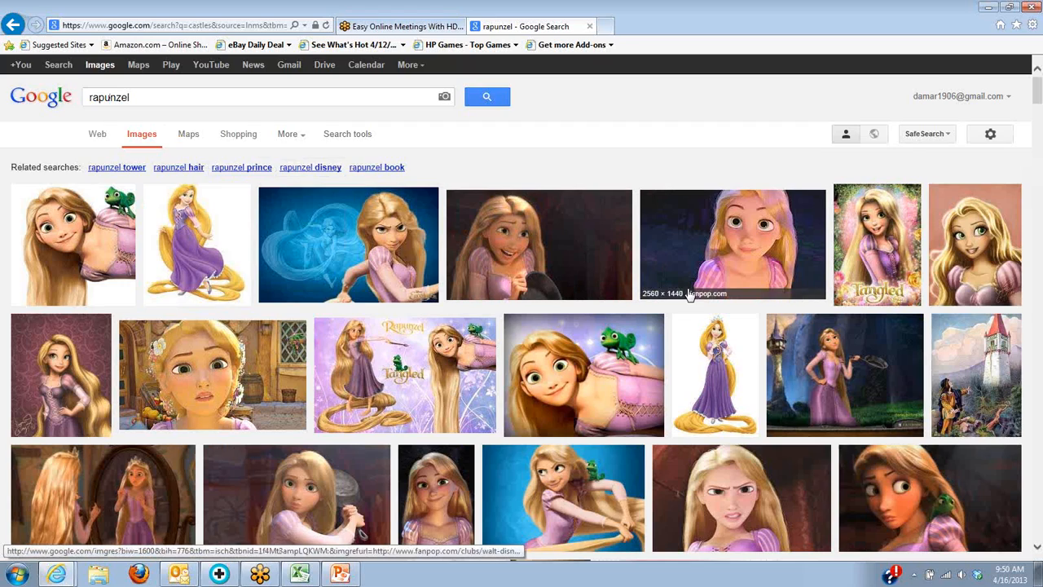
Save the picture of Rapunzel facing the man in the blue vest as "PrincePrincess" in the ADV PICTURES folder.
scroll(689, 295, down, 3)
scroll(689, 295, down, 7)
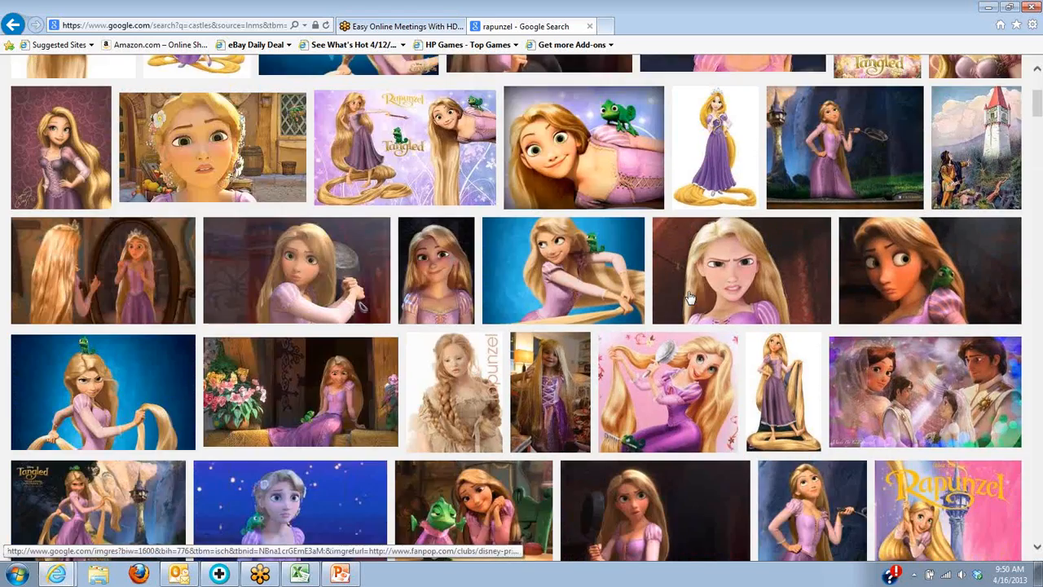
scroll(690, 296, down, 2)
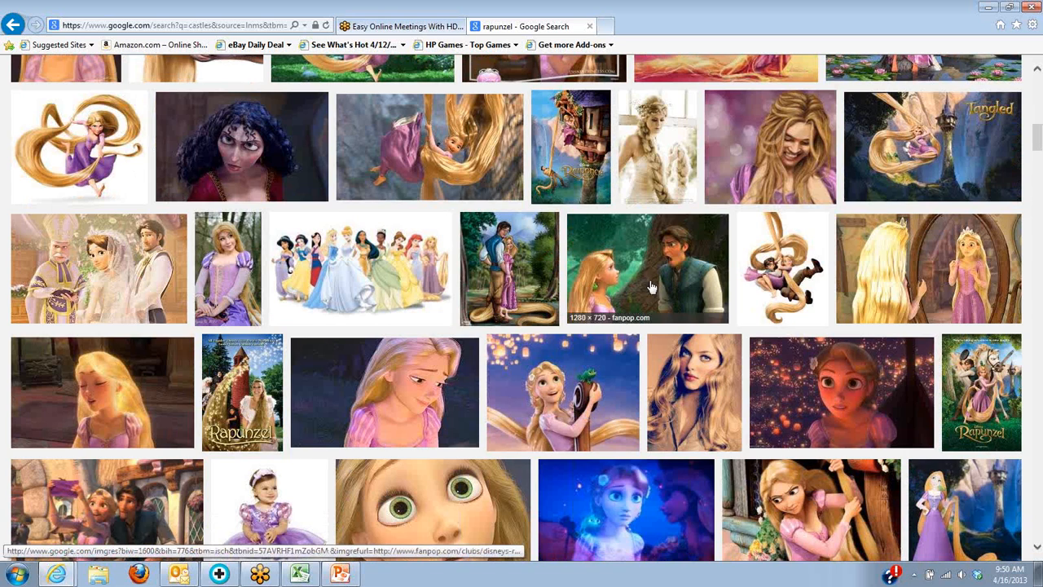
right_click(650, 286)
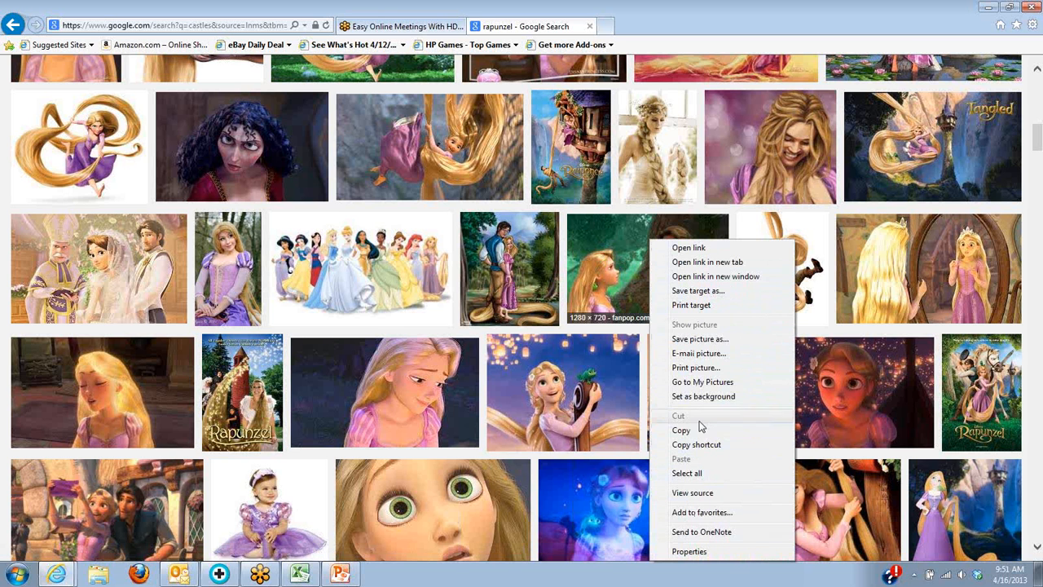
click(693, 339)
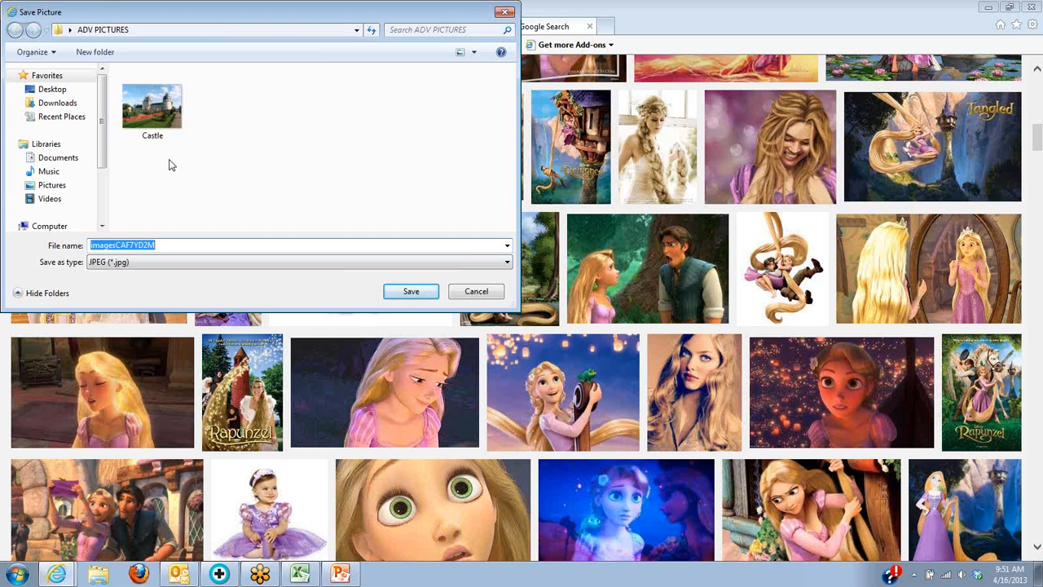
text(PrincePrincess)
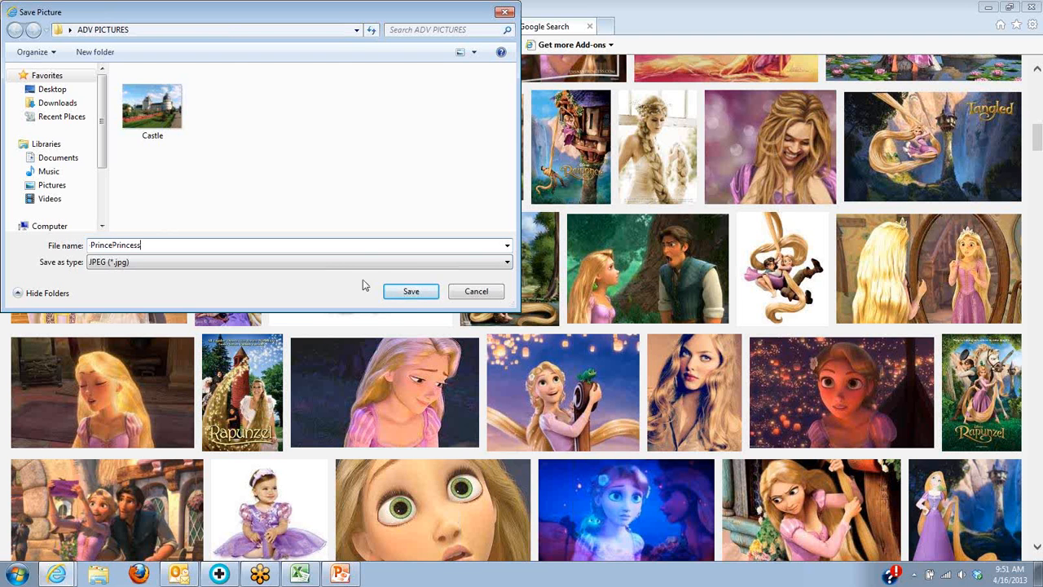
click(414, 295)
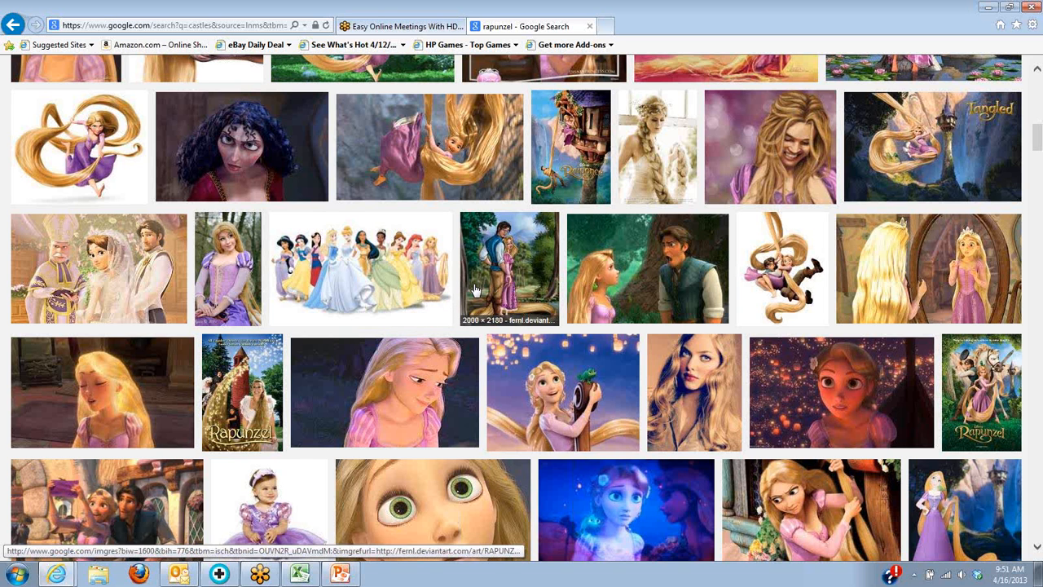
Leave the browser for the PowerPoint presentation and start editing the content placeholder below "Animations and Transitions".
right_click(646, 271)
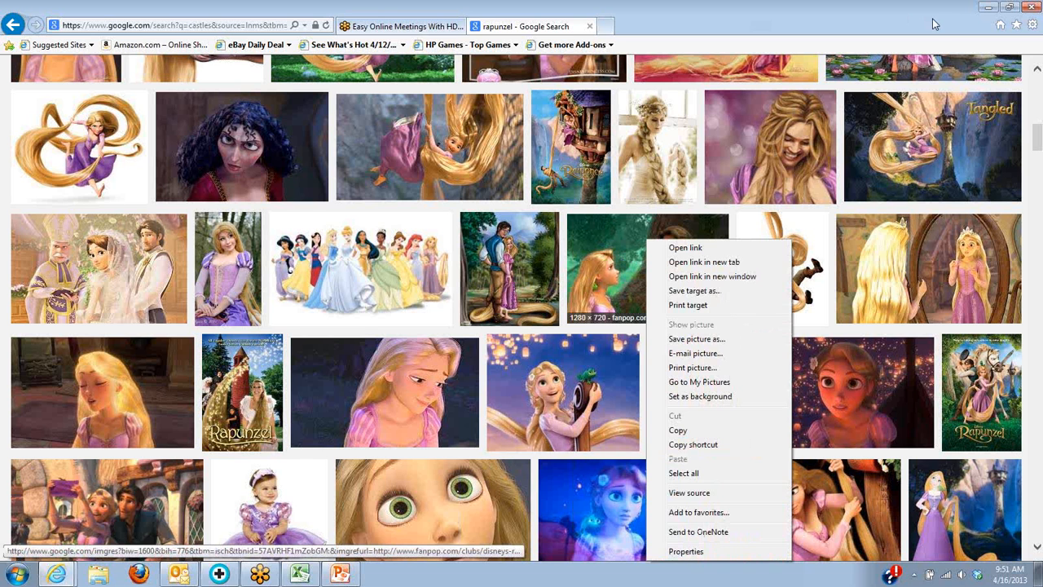
click(990, 10)
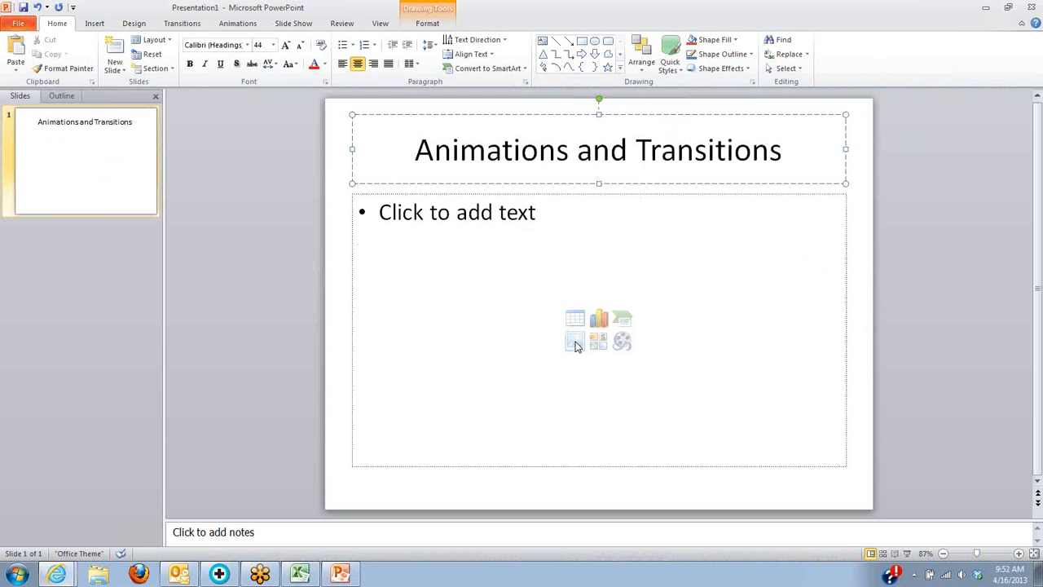
click(542, 216)
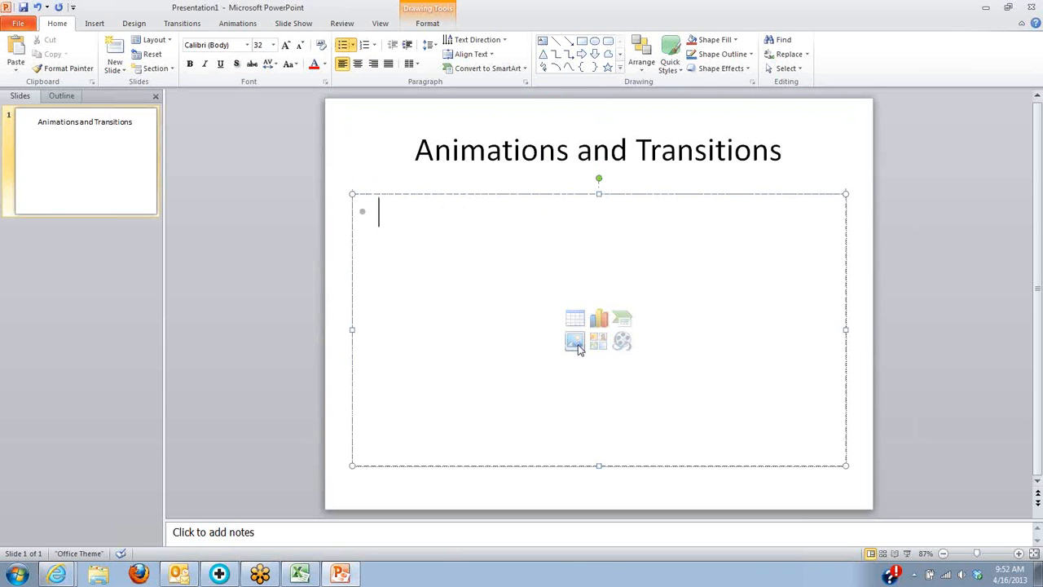
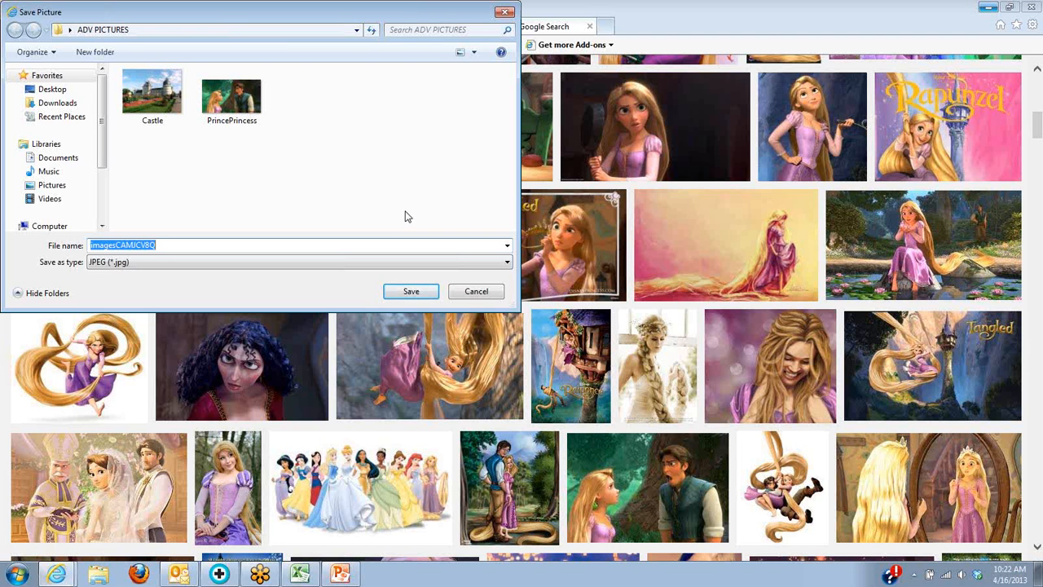
Save the picture of the dark-haired woman as "RapunzelMad" in the ADV PICTURES folder as a JPEG.
text(m)
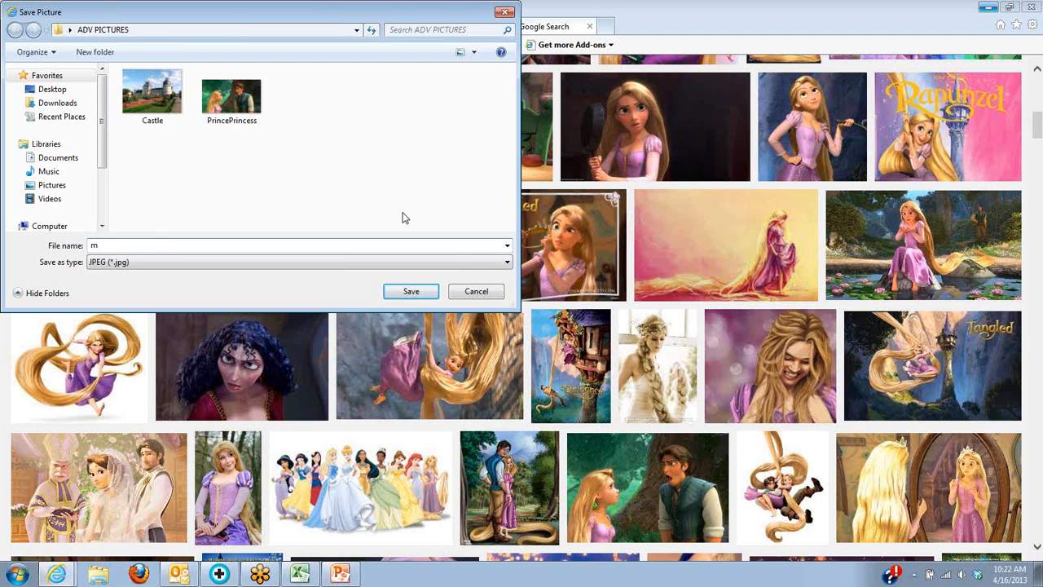
key(BackSpace)
text(RapunzelMad)
click(412, 292)
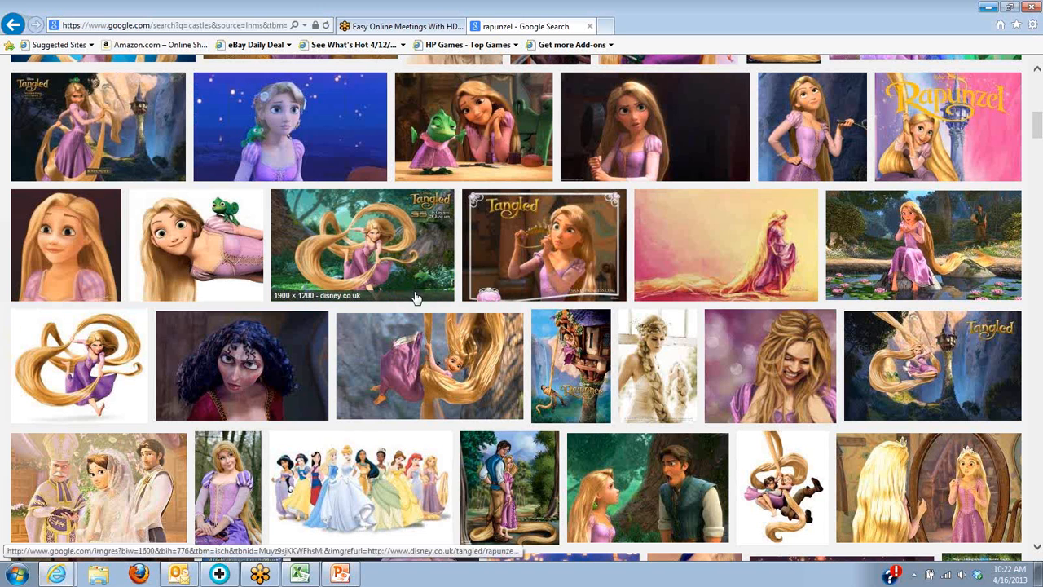
Switch to PowerPoint and insert the RapunzelMad picture into the picture placeholder on slide 3.
scroll(318, 526, down, 1)
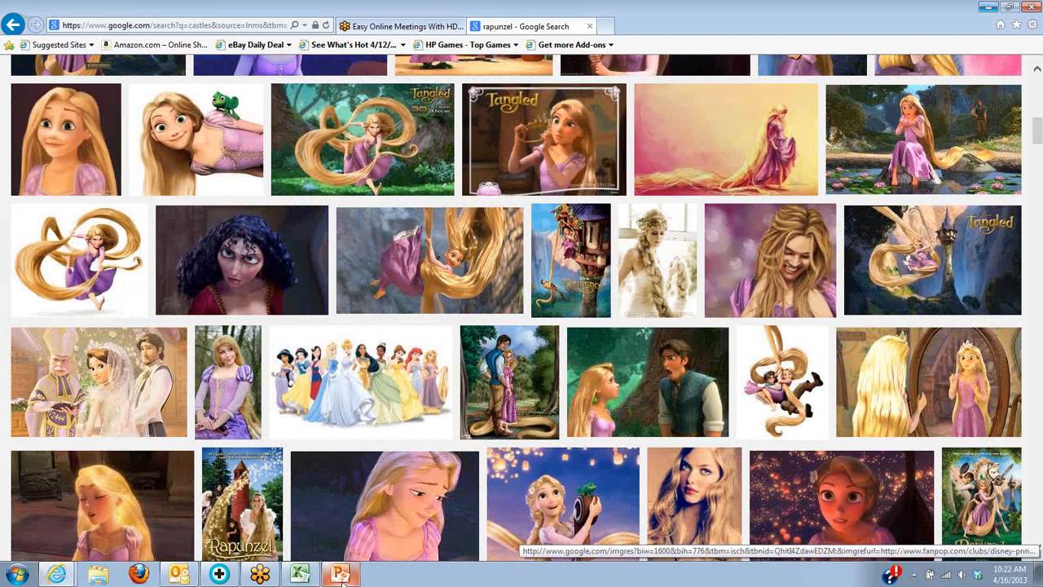
click(339, 575)
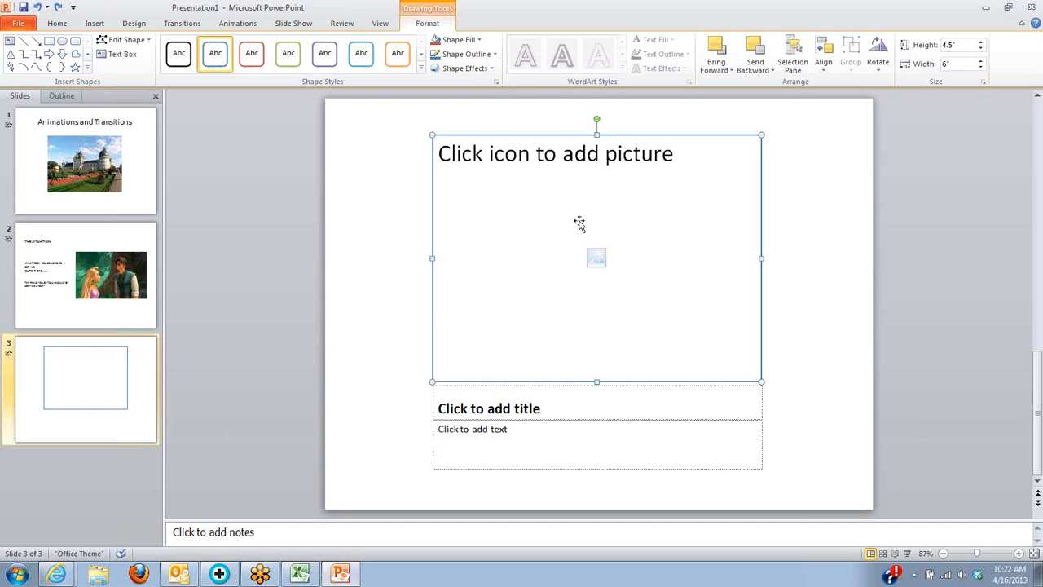
click(597, 259)
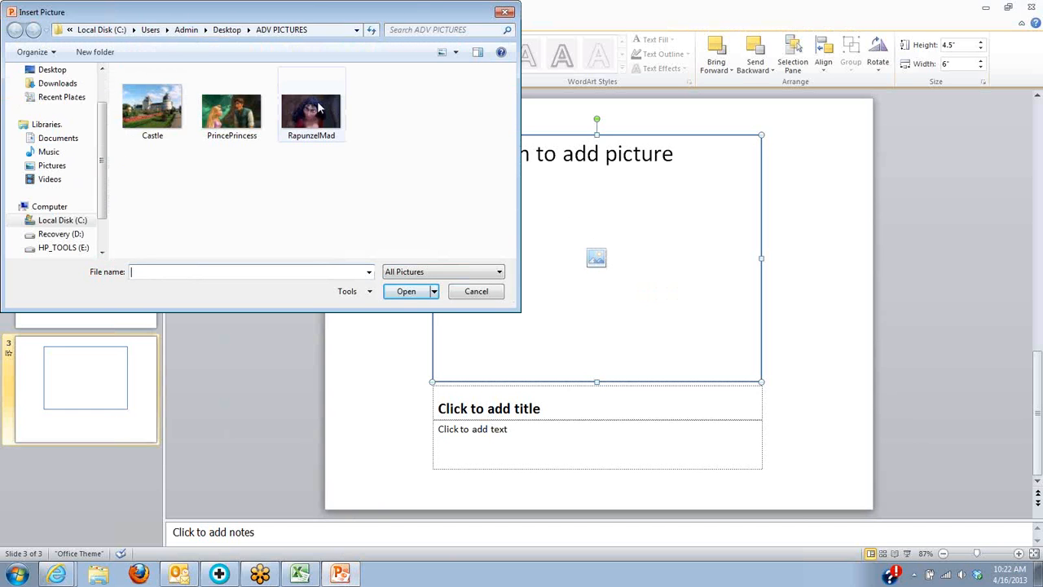
double_click(323, 122)
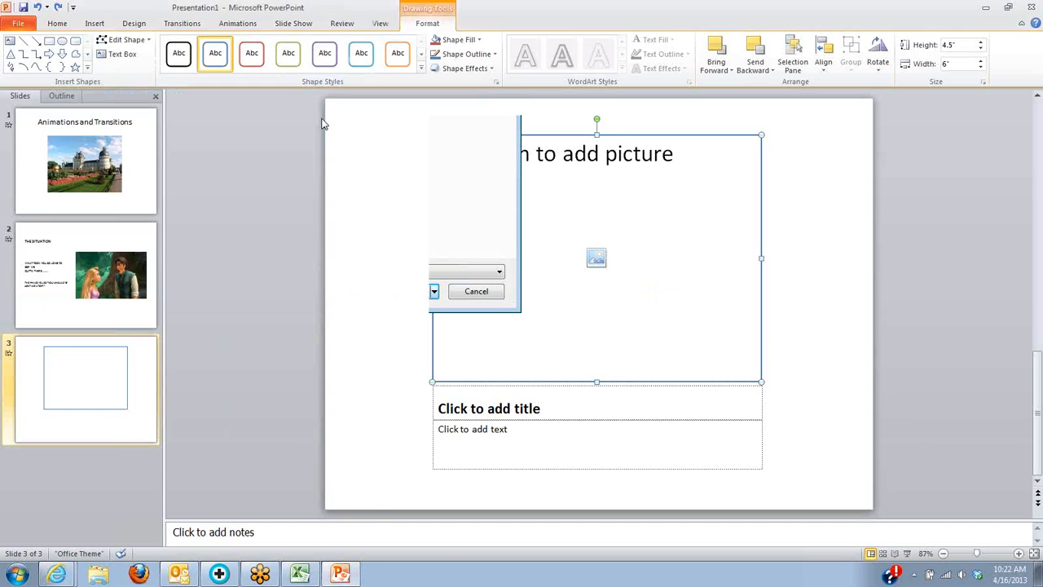
Enter "She replied........." as the title below the picture on slide 3.
click(551, 409)
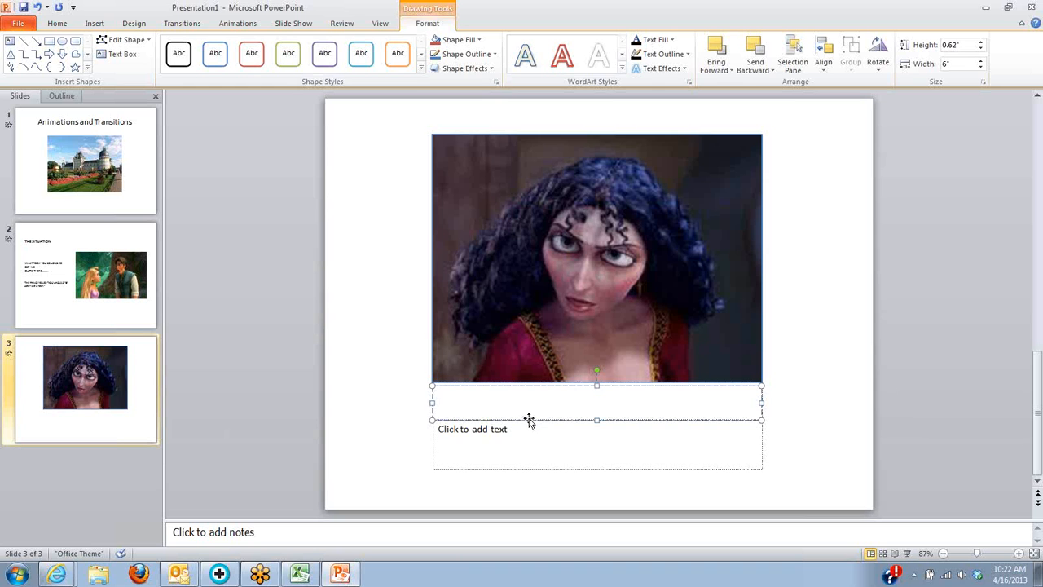
text(She replied)
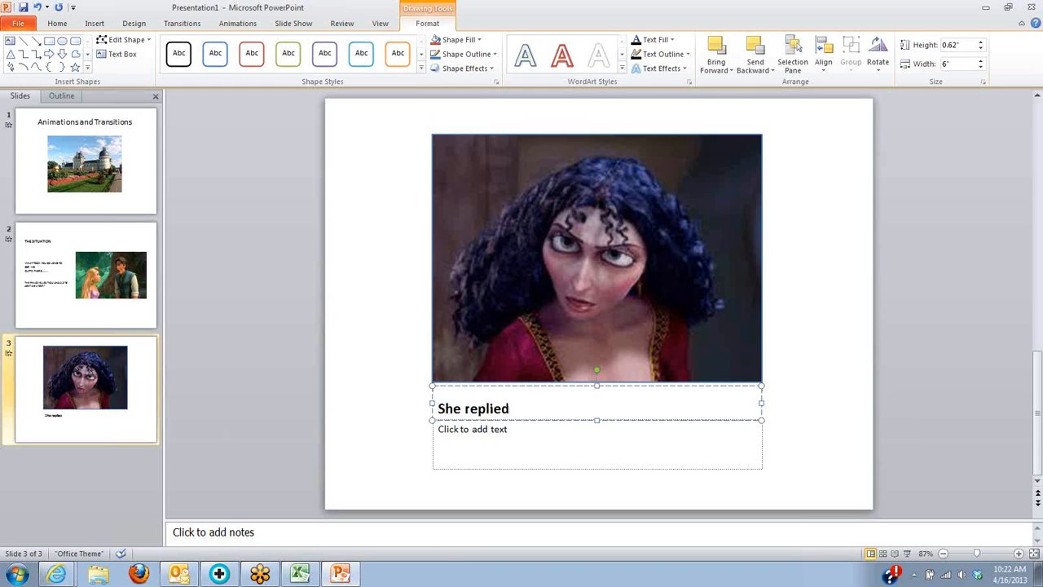
text(.........)
Enter the quote "YOU DON'T WANNA SEE THIS SIDE OF ME. IT'S NOT TOO CUTE!" in the text placeholder under the title.
click(511, 431)
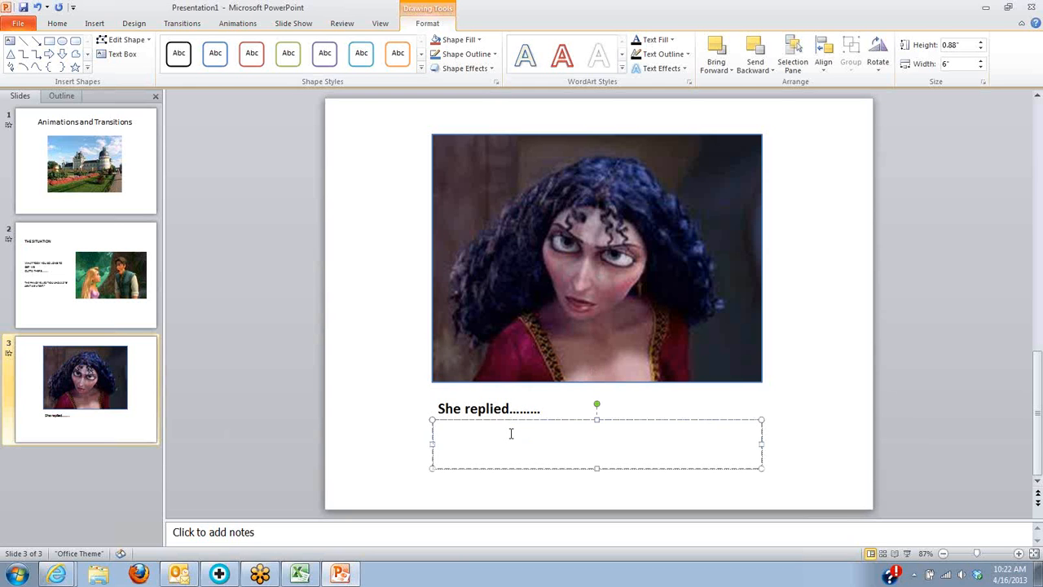
text(")
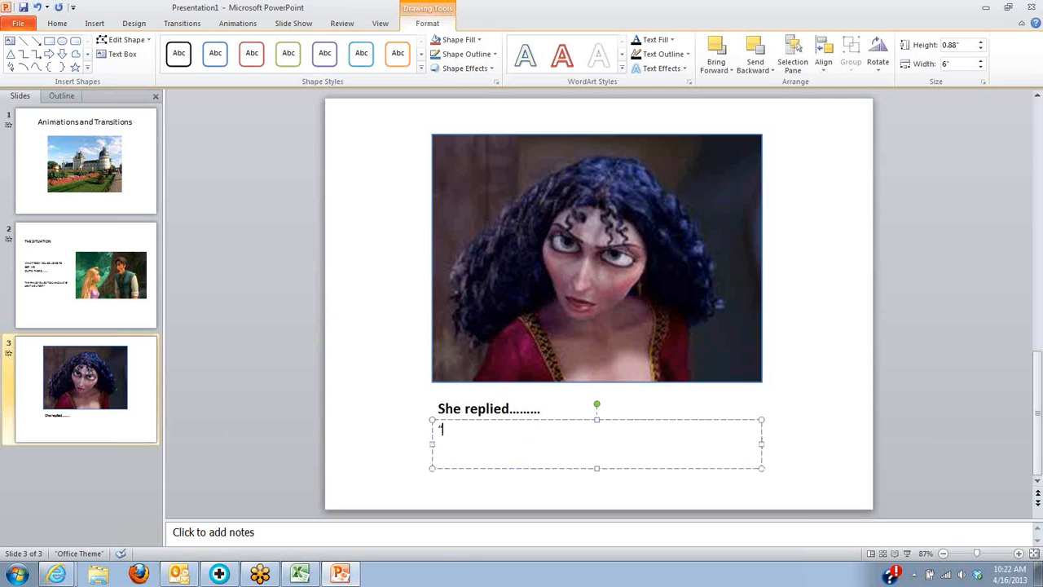
text(YOU DON'T)
key(BackSpace)
key(BackSpace)
text('TW)
key(BackSpace)
text(WANNA S)
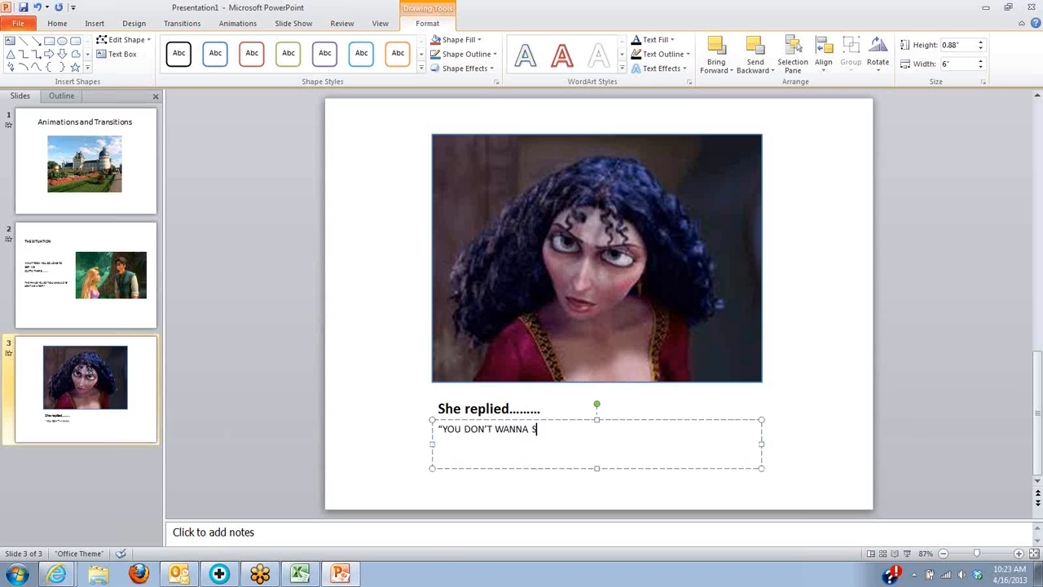
text(EE THIS SID)
text(E OF ME. )
text( IT'S)
text( NOT TOO C)
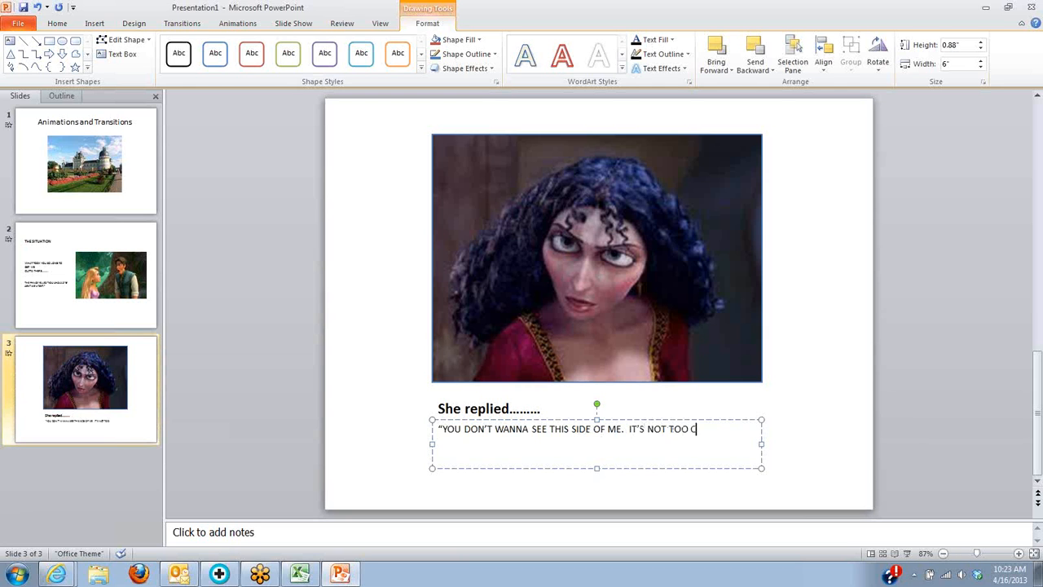
text(UTE)
text(!")
Make the whole quote under the title bold, italic and underlined.
key(ctrl+a)
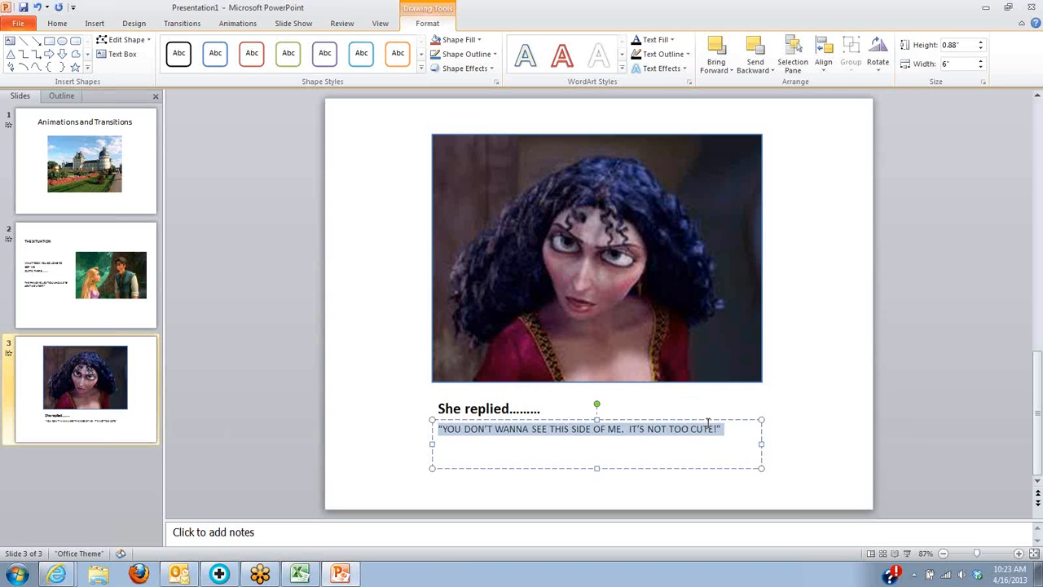
key(ctrl+b)
key(ctrl+i)
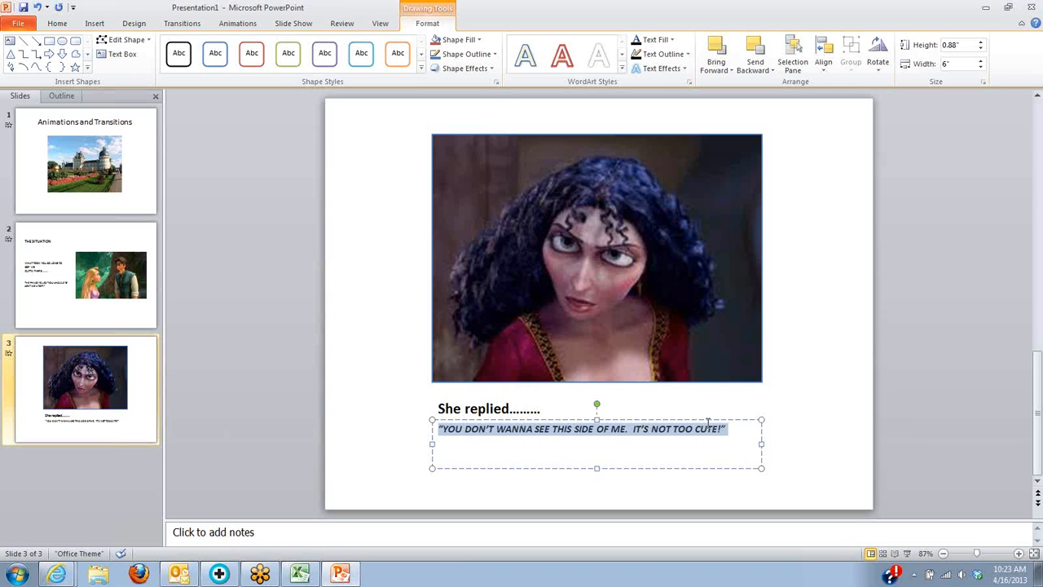
key(ctrl+u)
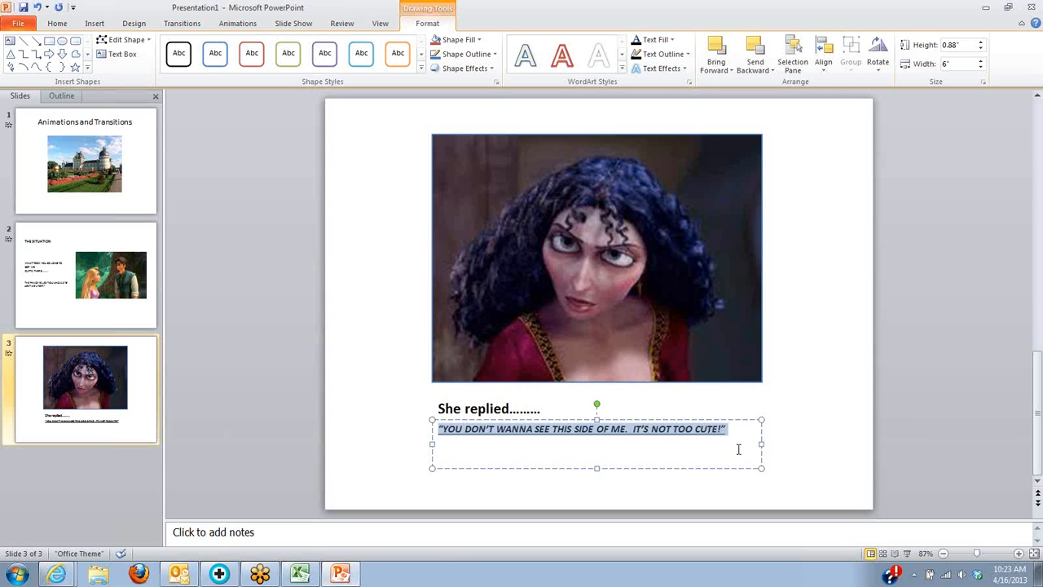
click(736, 442)
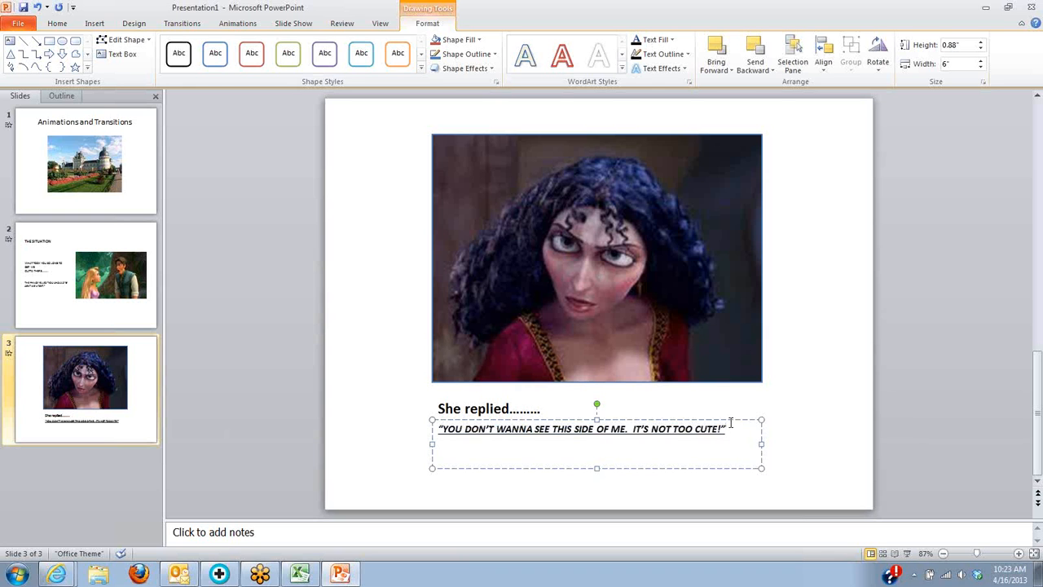
Set the font size of the quote to 20.
drag(728, 429, 436, 420)
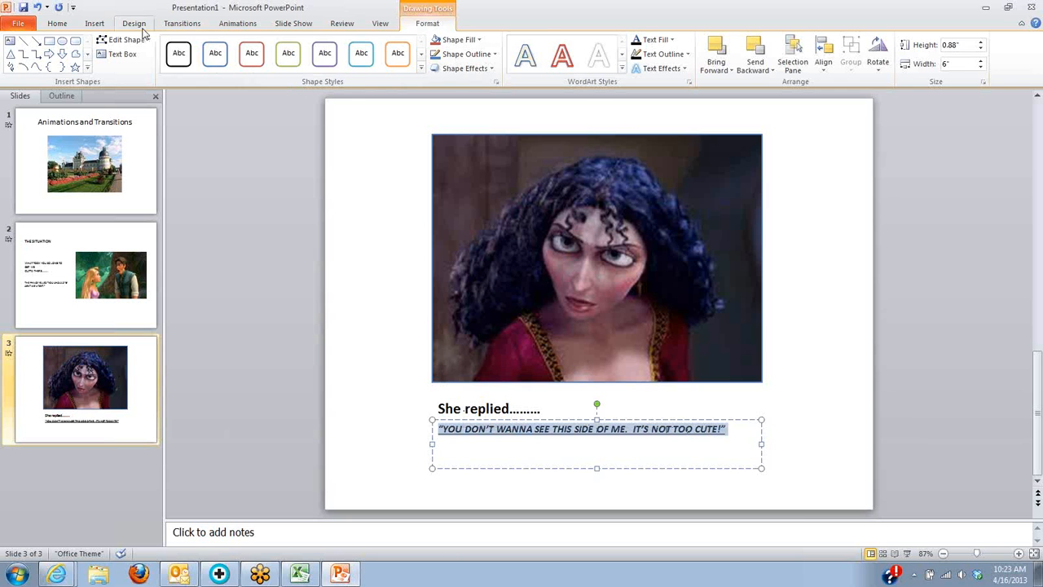
click(57, 23)
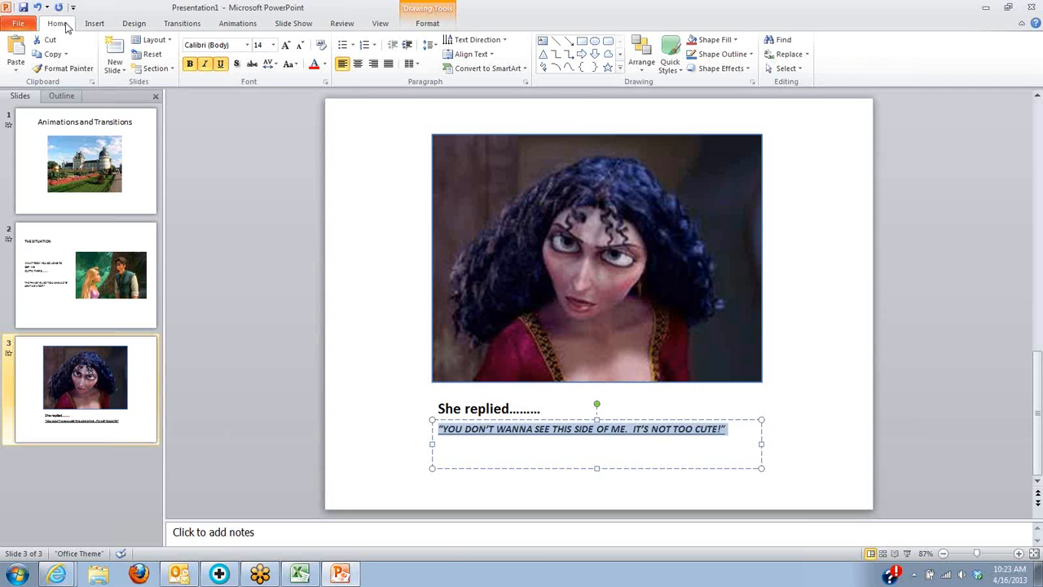
click(274, 46)
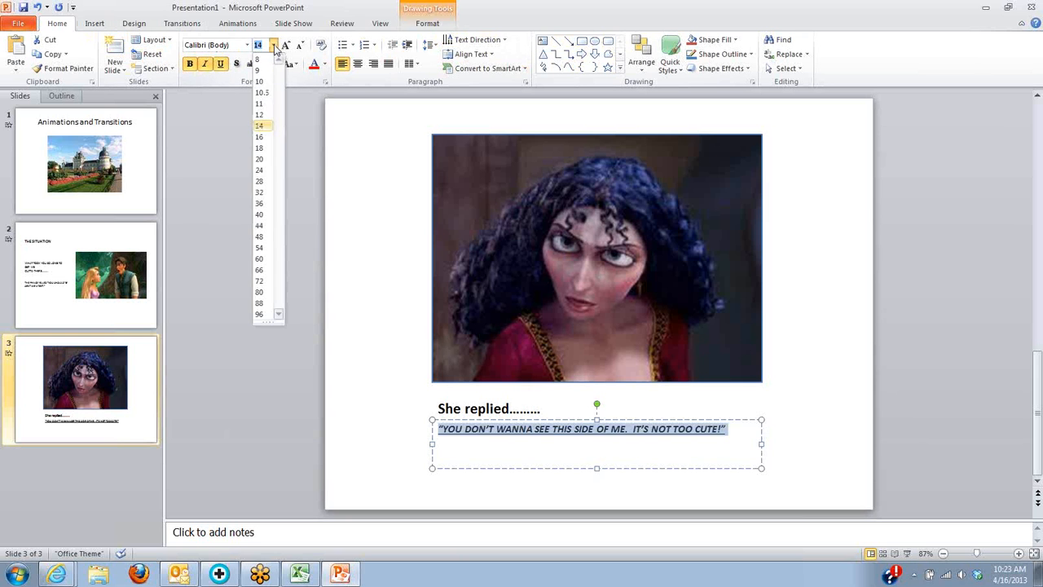
click(259, 160)
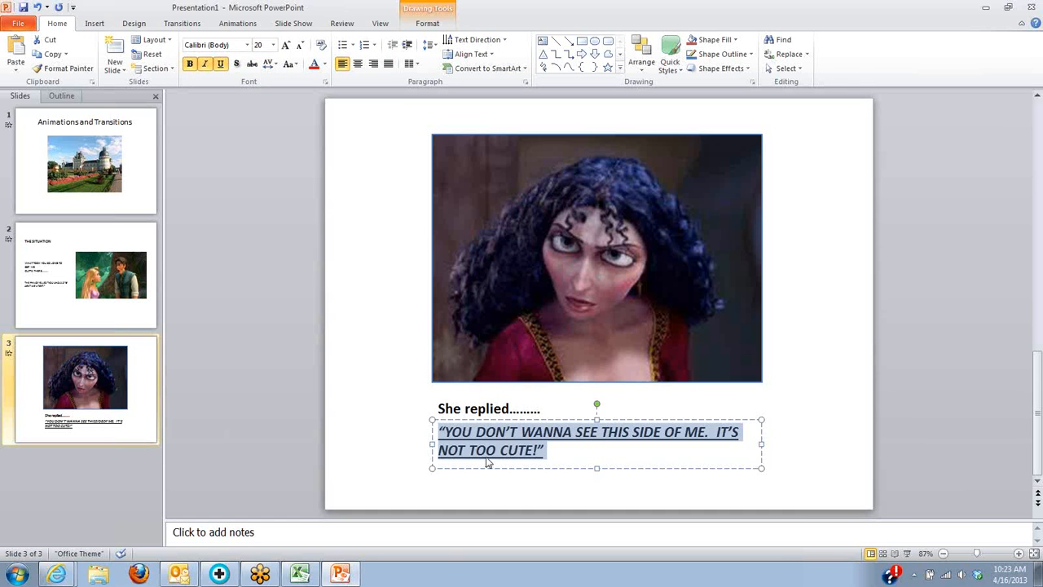
click(398, 386)
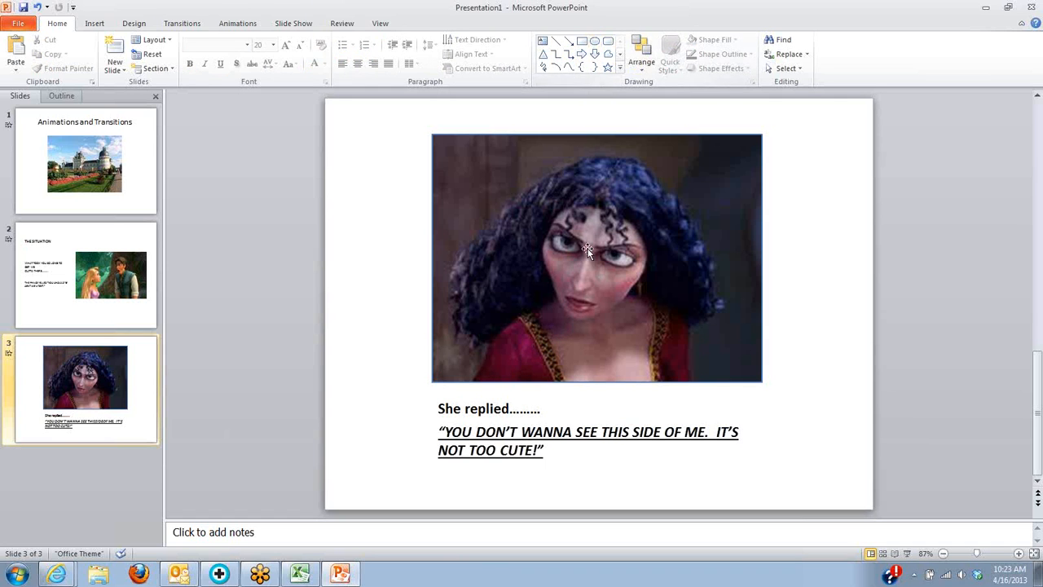
Review the formatting options available for the title, the picture and the quote text on slide 3.
click(511, 410)
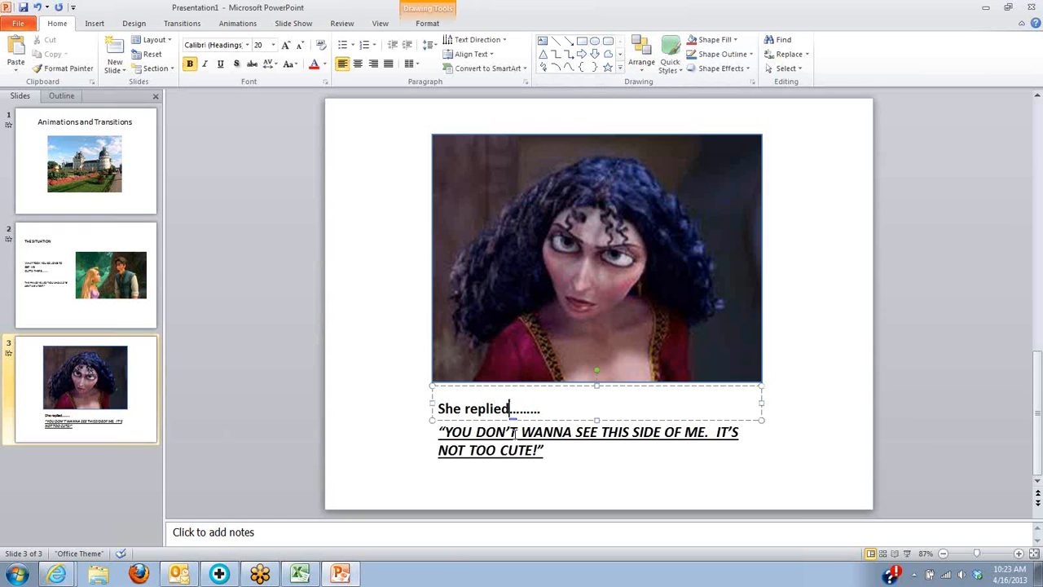
click(515, 433)
click(510, 409)
click(531, 307)
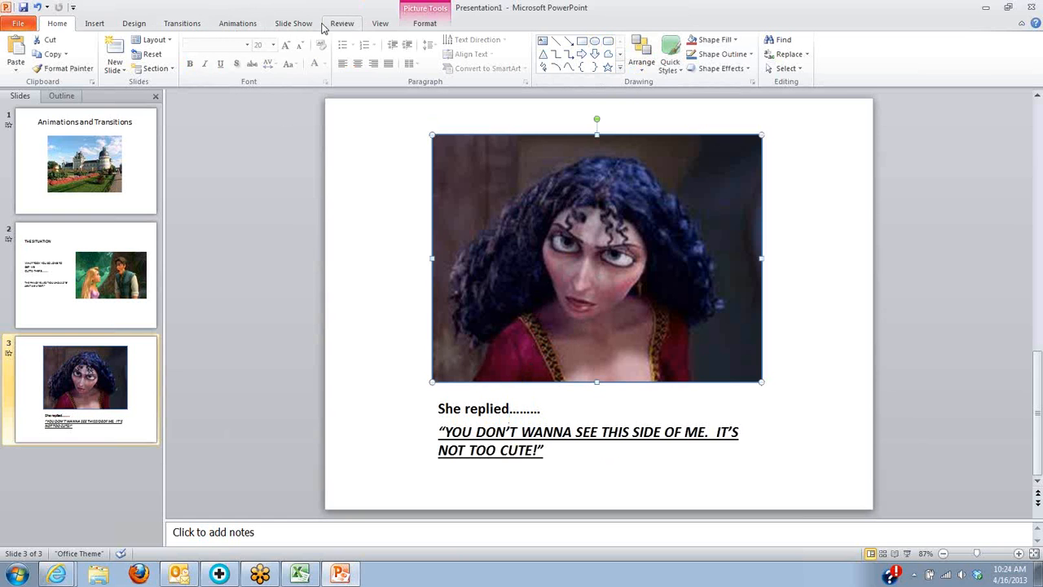
click(423, 25)
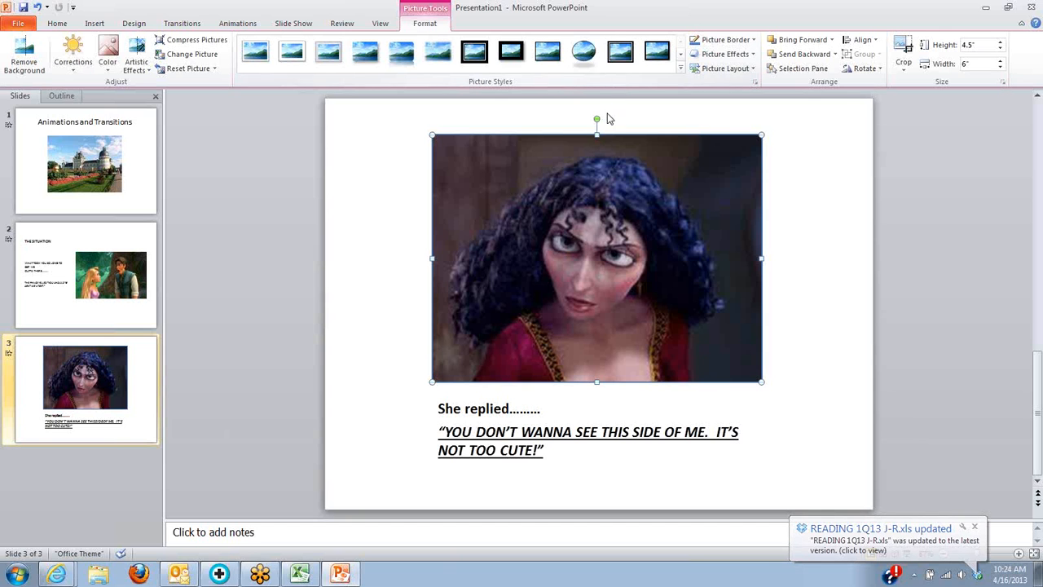
drag(543, 453, 440, 436)
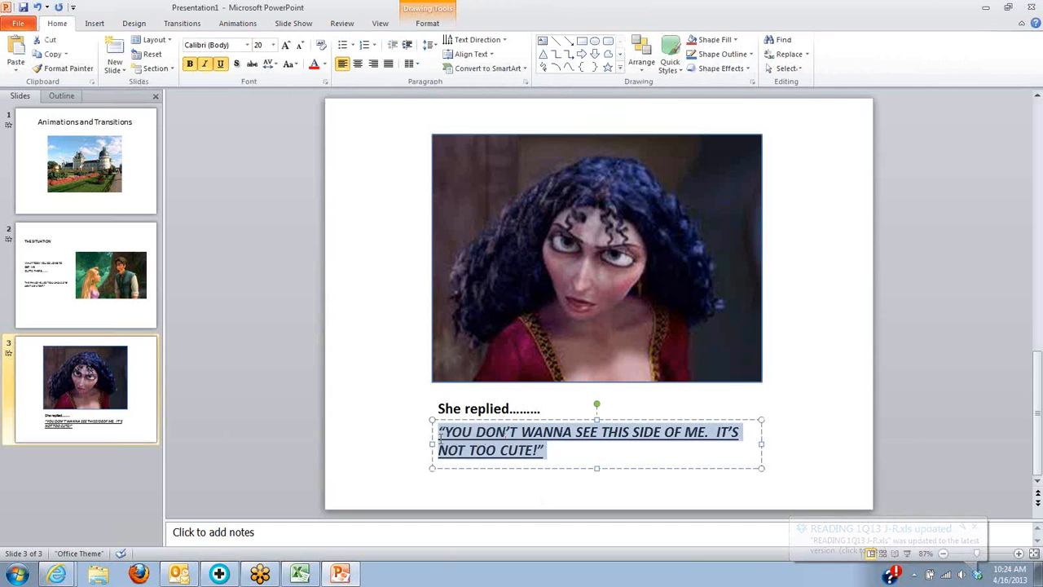
right_click(553, 434)
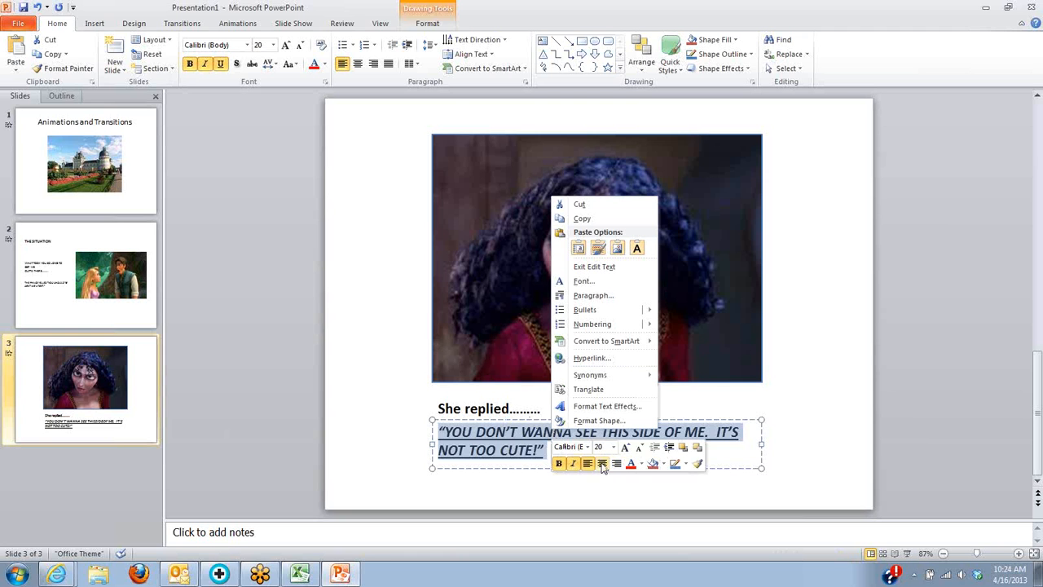
click(783, 393)
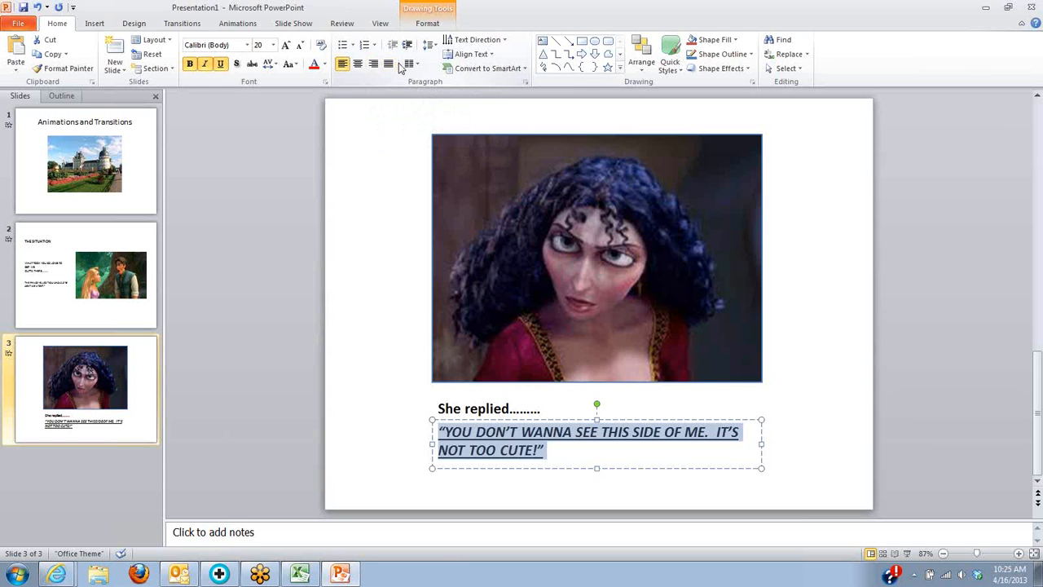
click(344, 304)
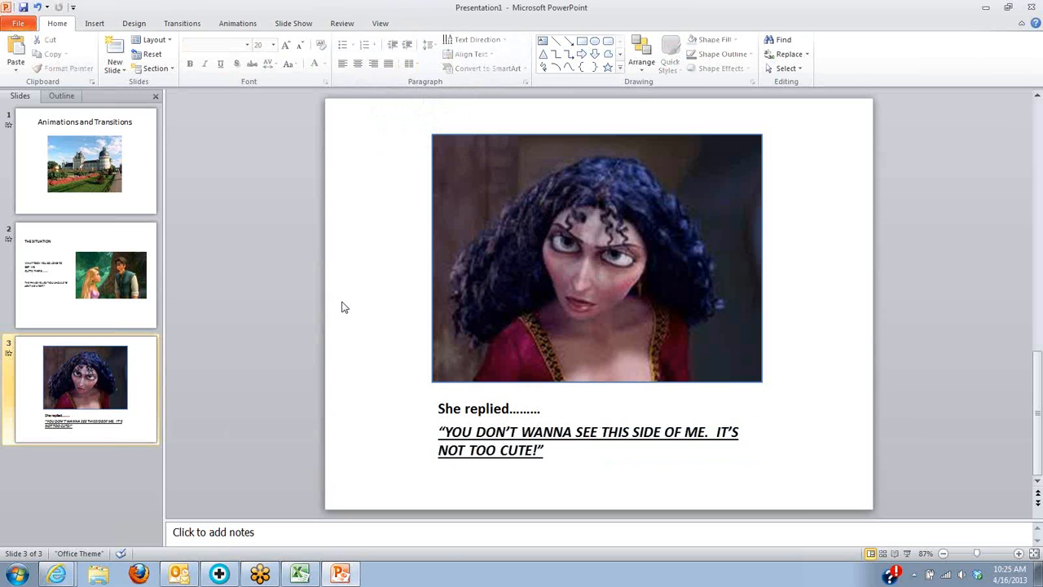
Try the Doors, Box, Gallery, Flip and Switch transitions on slide 3.
click(522, 239)
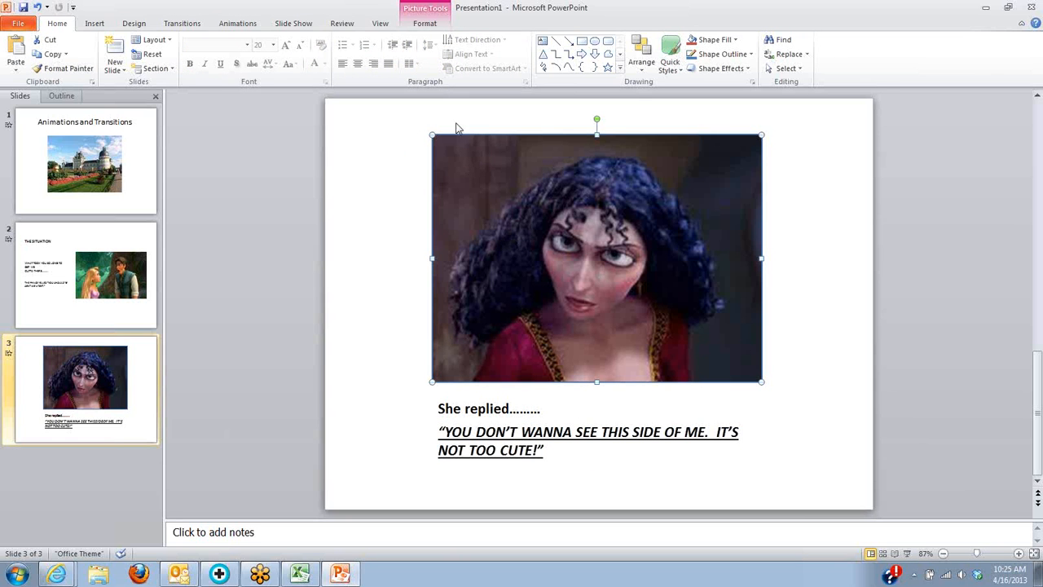
click(182, 23)
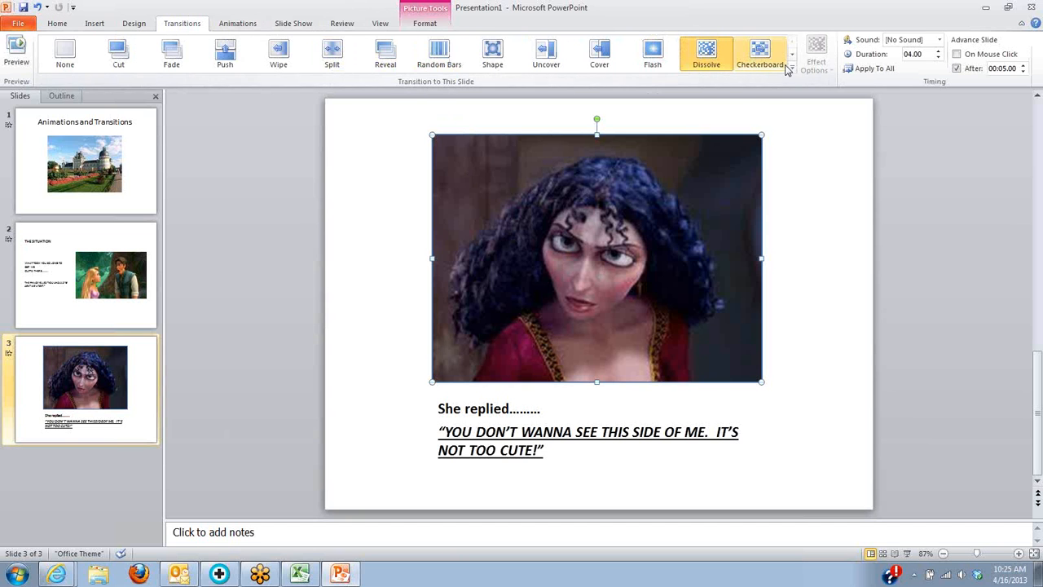
click(792, 72)
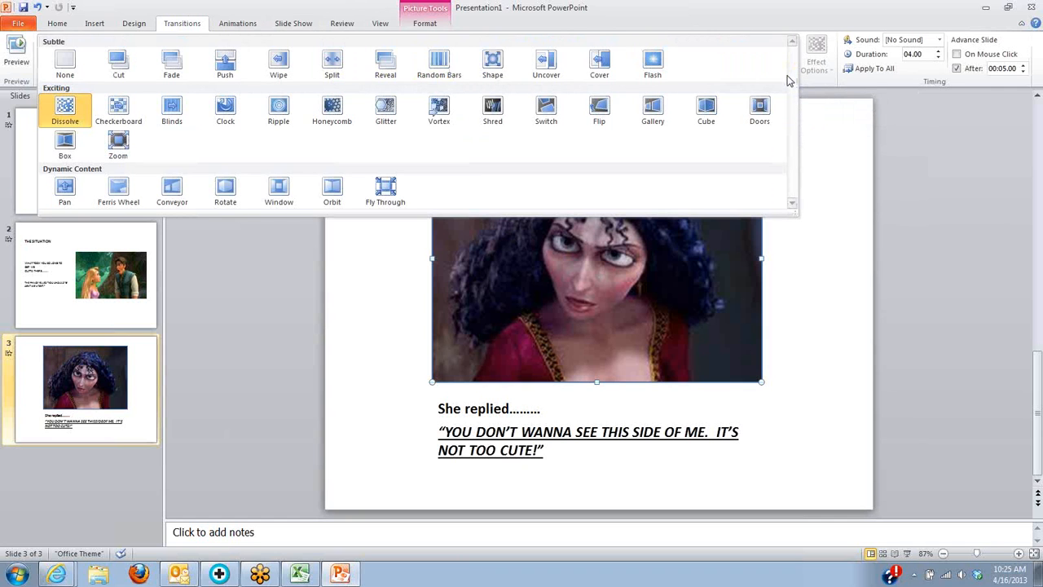
click(766, 115)
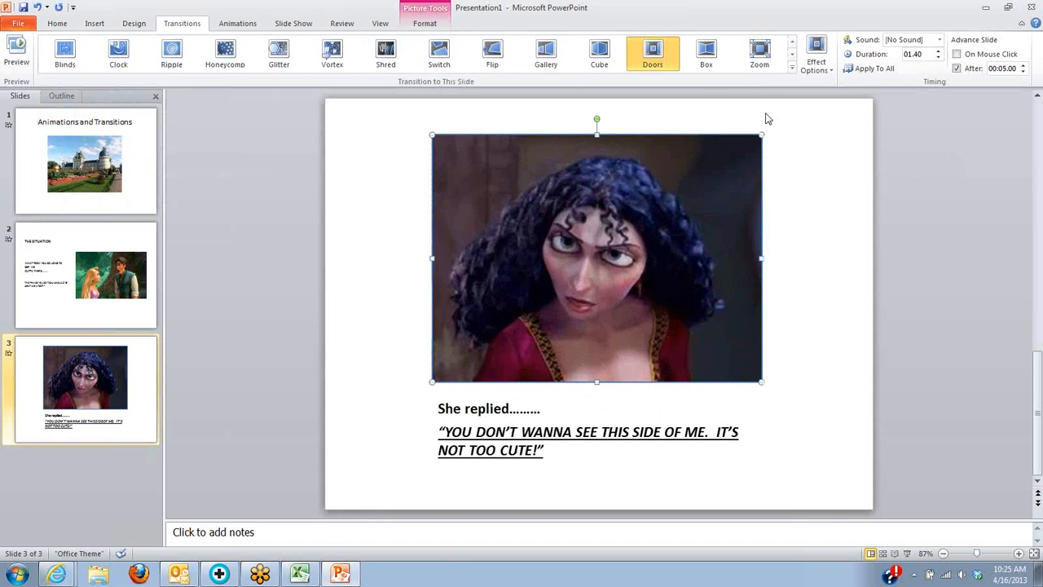
click(707, 65)
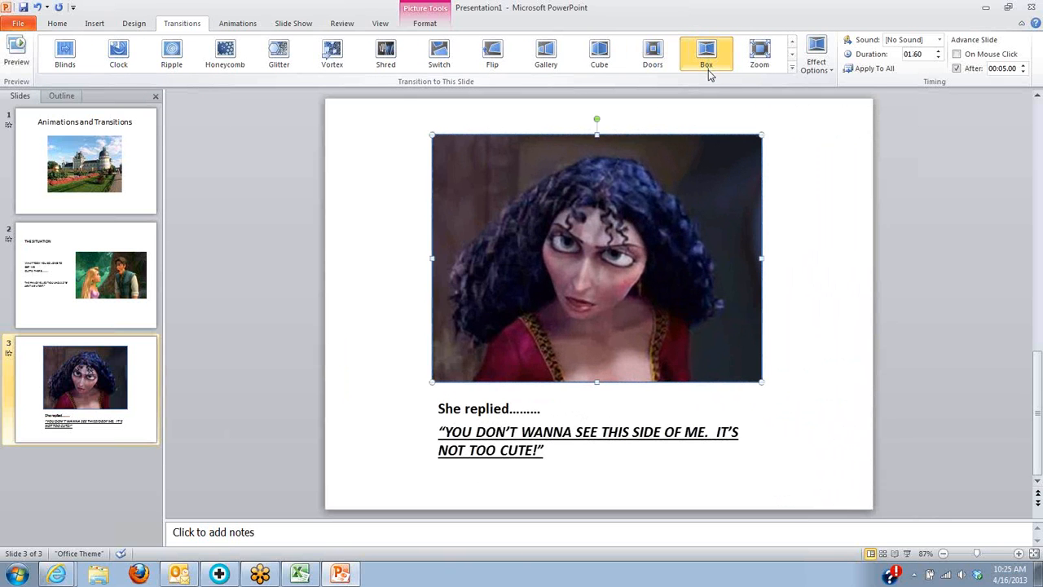
click(543, 60)
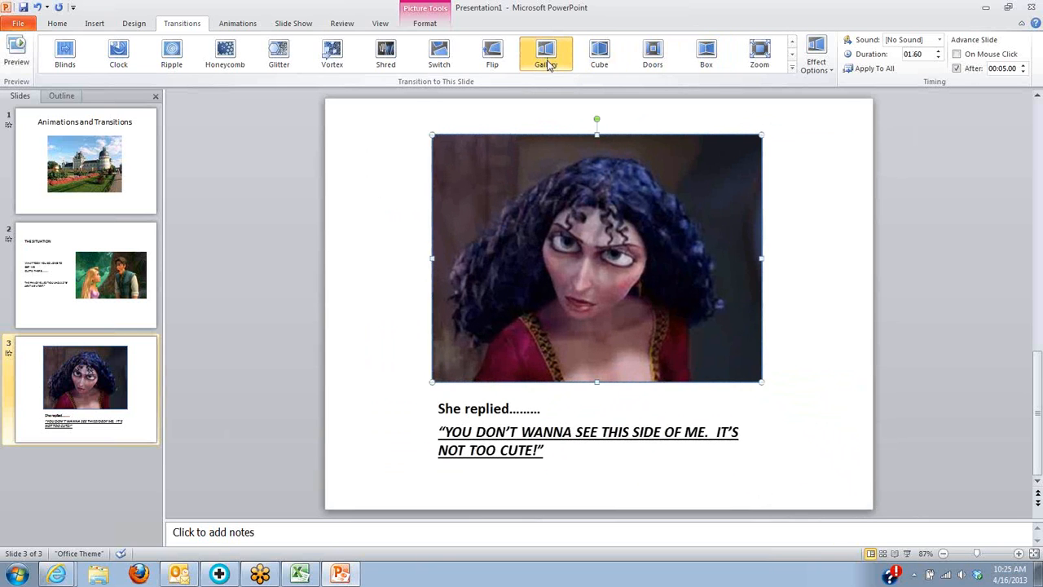
click(499, 59)
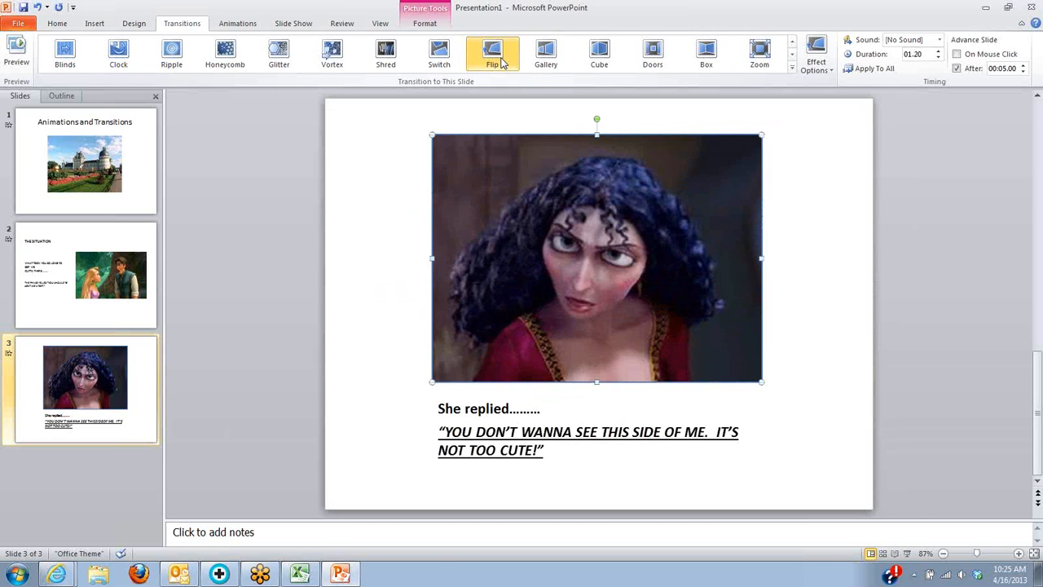
click(446, 61)
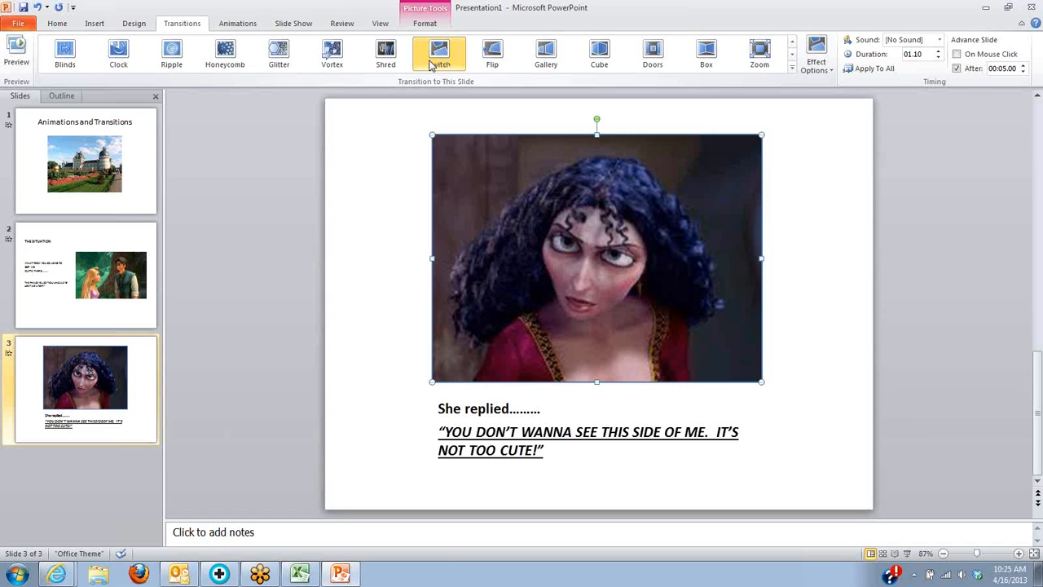
Try the Glitter, Vortex, Shred and Ripple transitions on slide 3, ending with Vortex again.
click(279, 54)
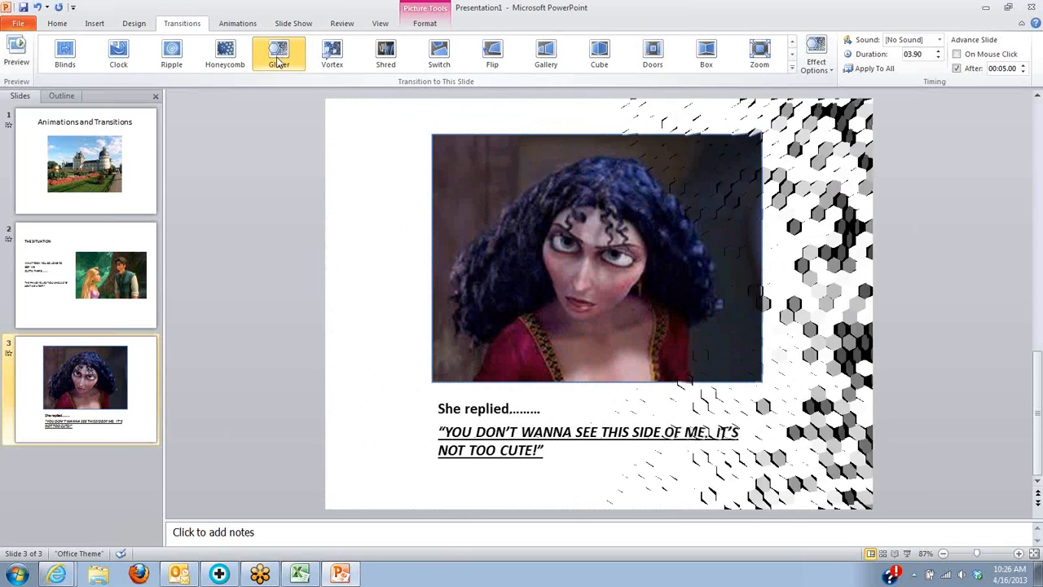
click(326, 58)
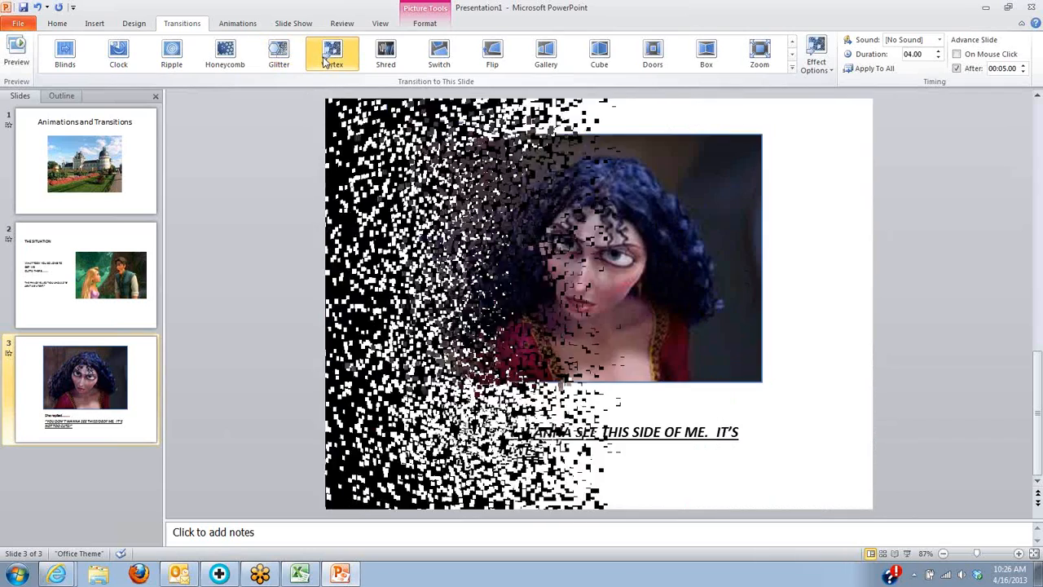
click(380, 56)
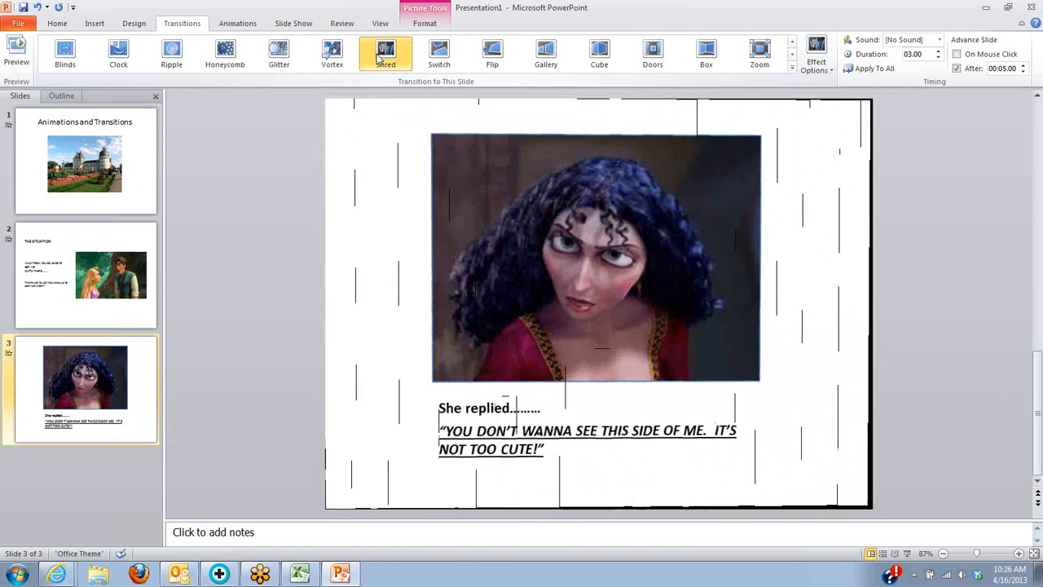
click(171, 57)
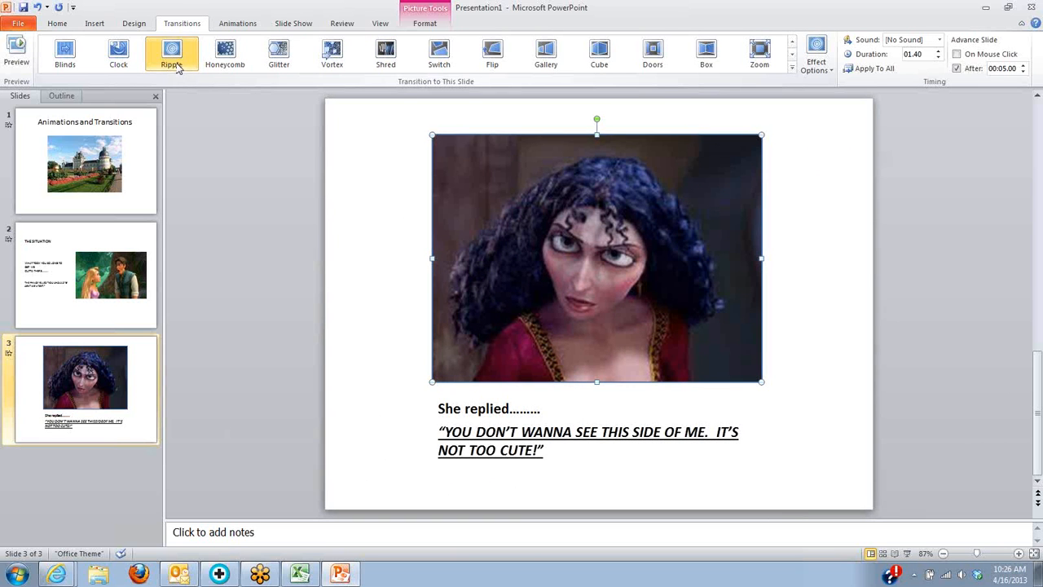
click(174, 62)
click(792, 71)
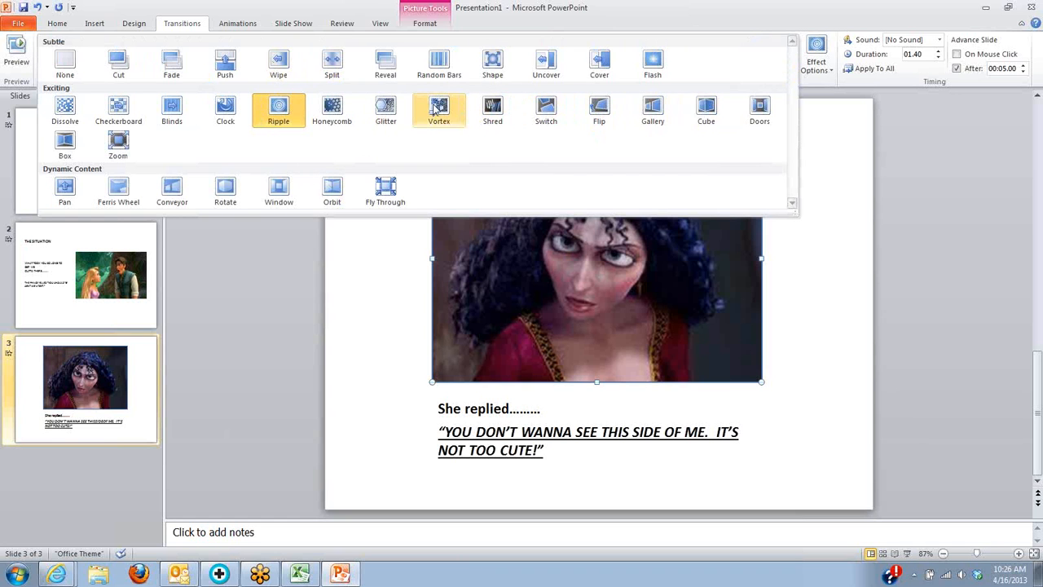
click(438, 108)
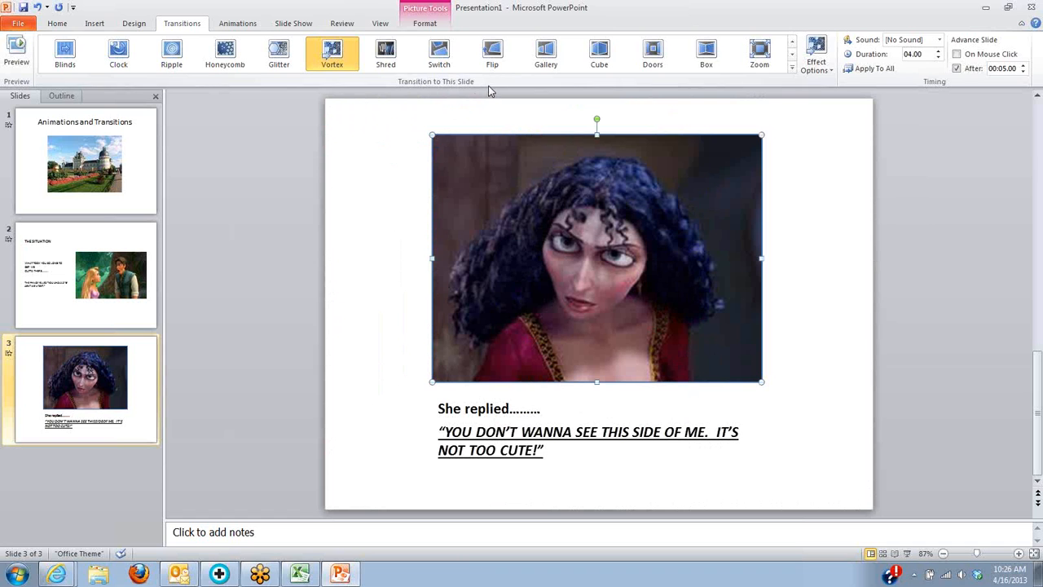
Try the dynamic content transitions Ferris Wheel, Pan, Orbit, Fly Through, Window and Conveyor on slide 3.
click(791, 70)
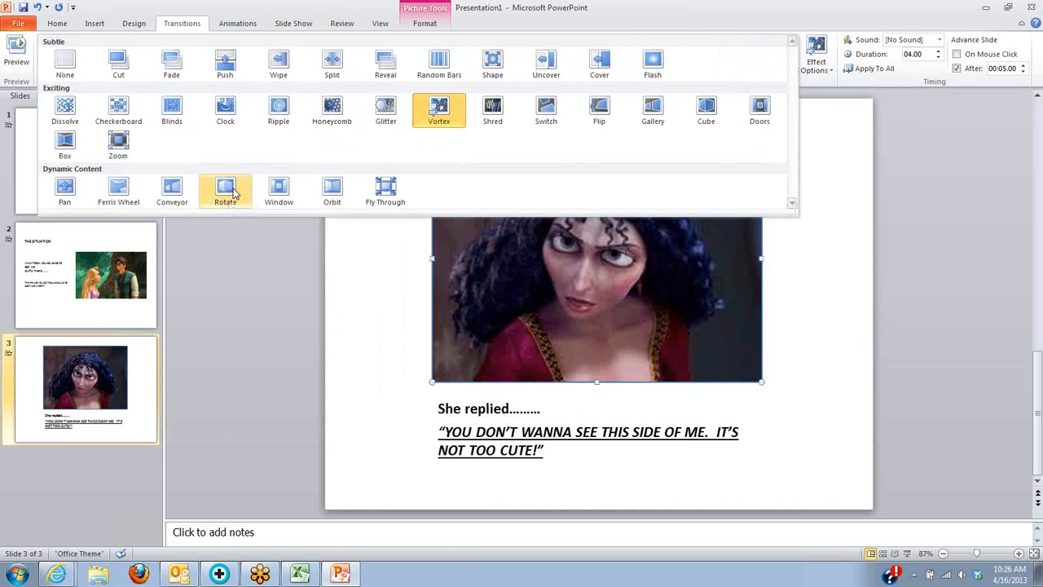
click(123, 193)
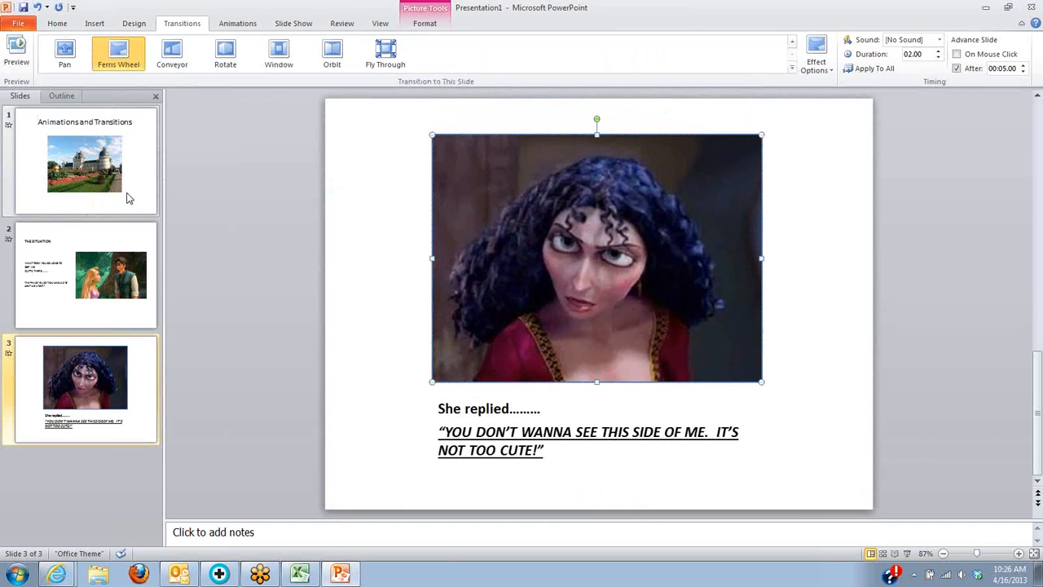
click(64, 57)
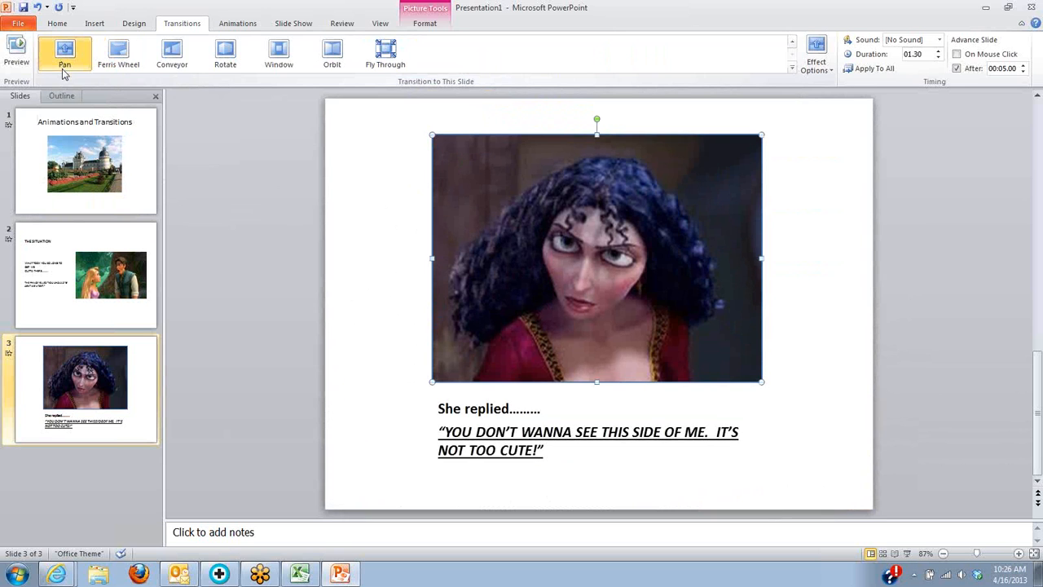
click(330, 58)
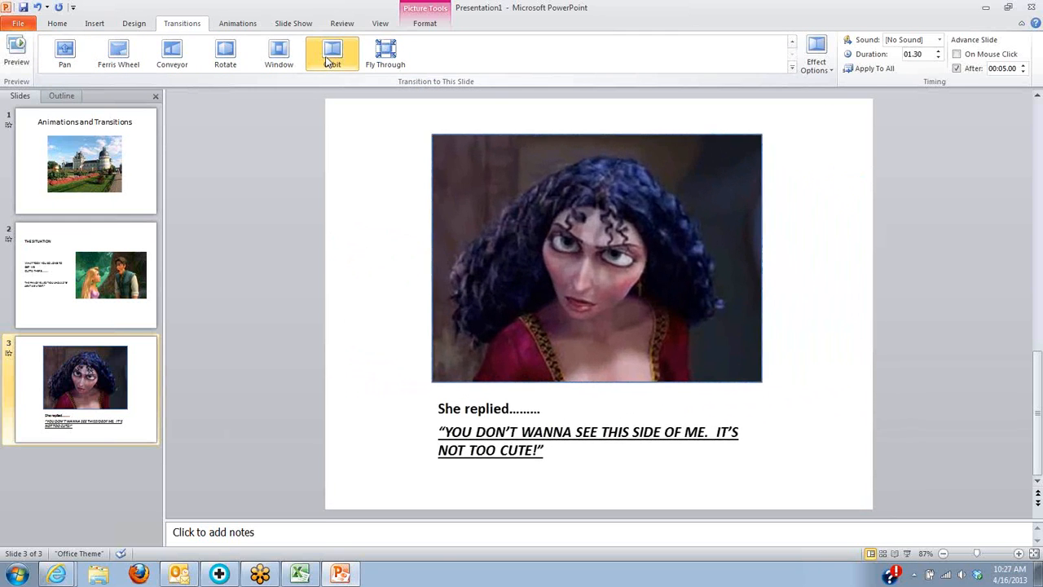
click(373, 54)
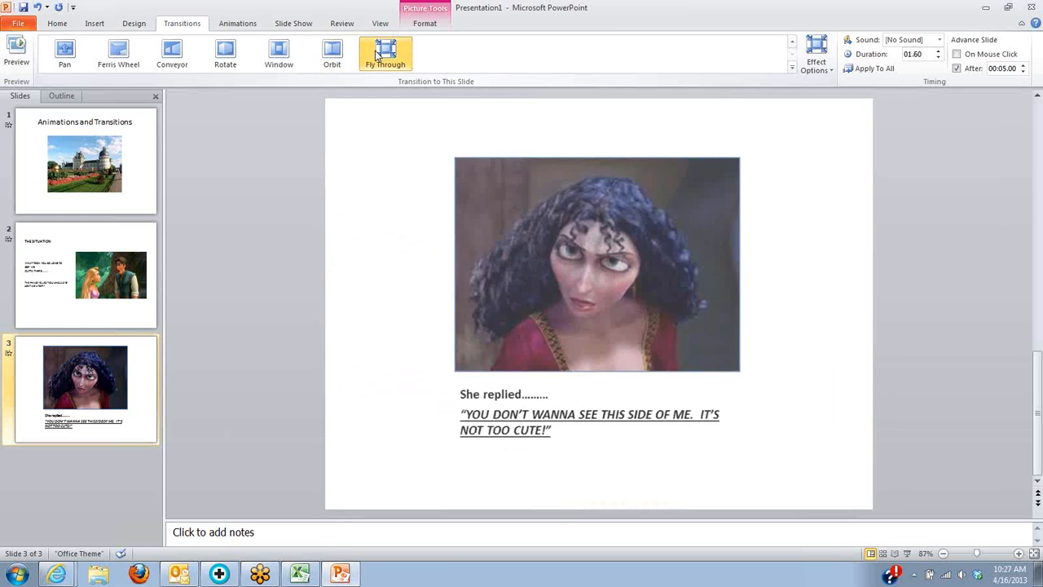
click(285, 57)
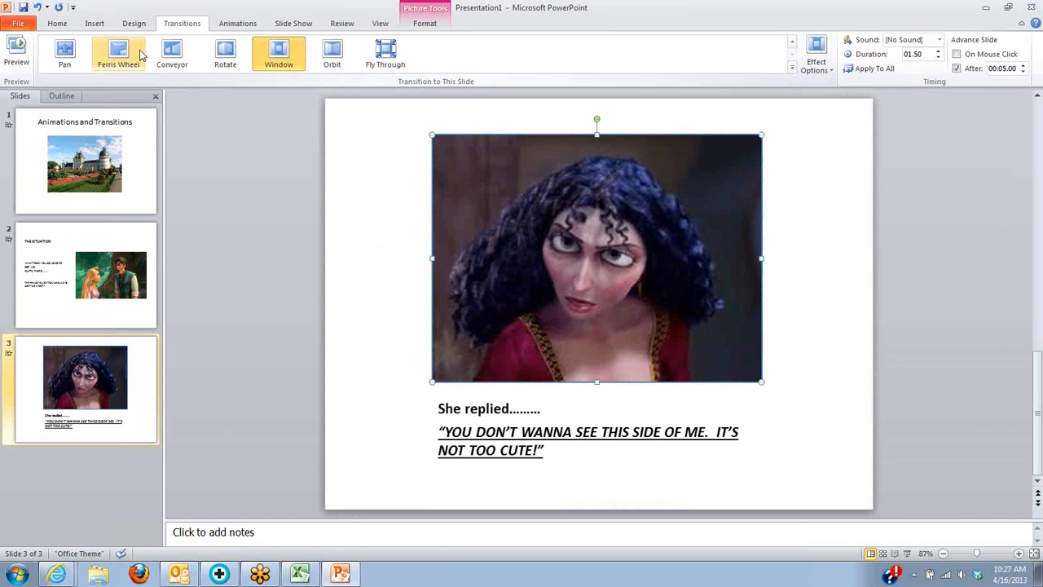
click(184, 55)
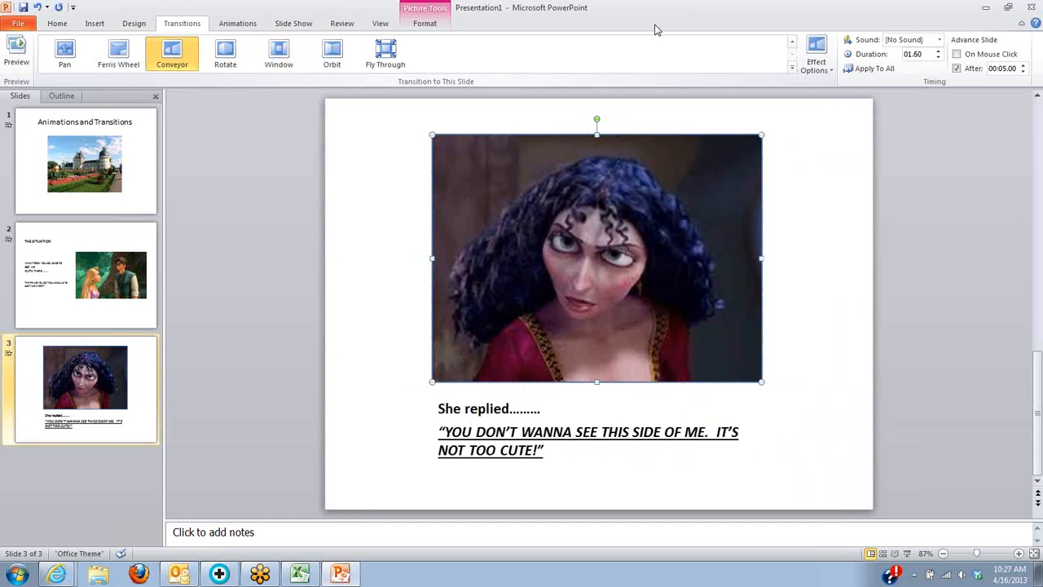
Try the Reveal, Uncover and Blinds transitions on slide 3.
click(792, 69)
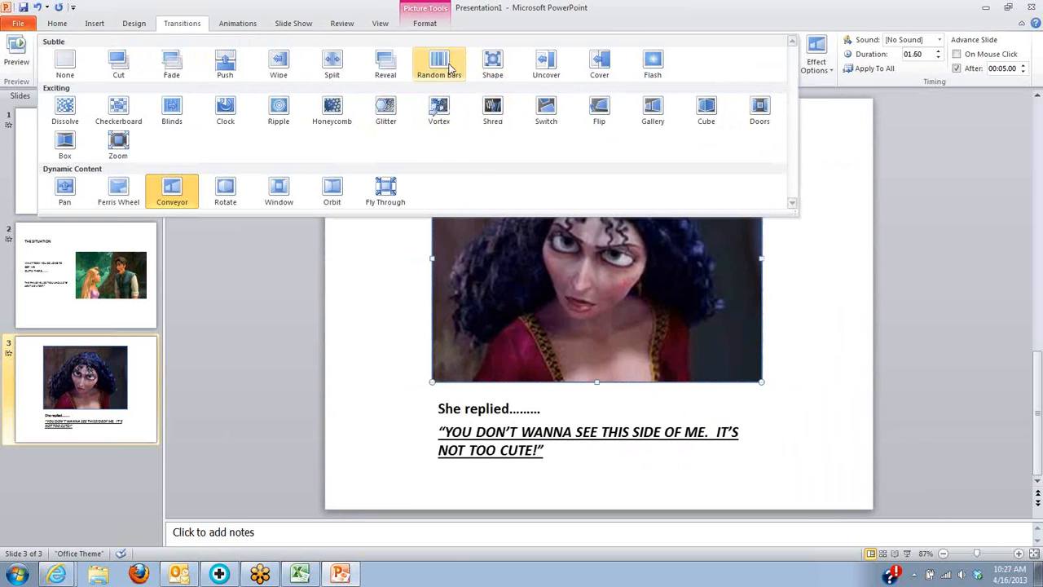
click(386, 65)
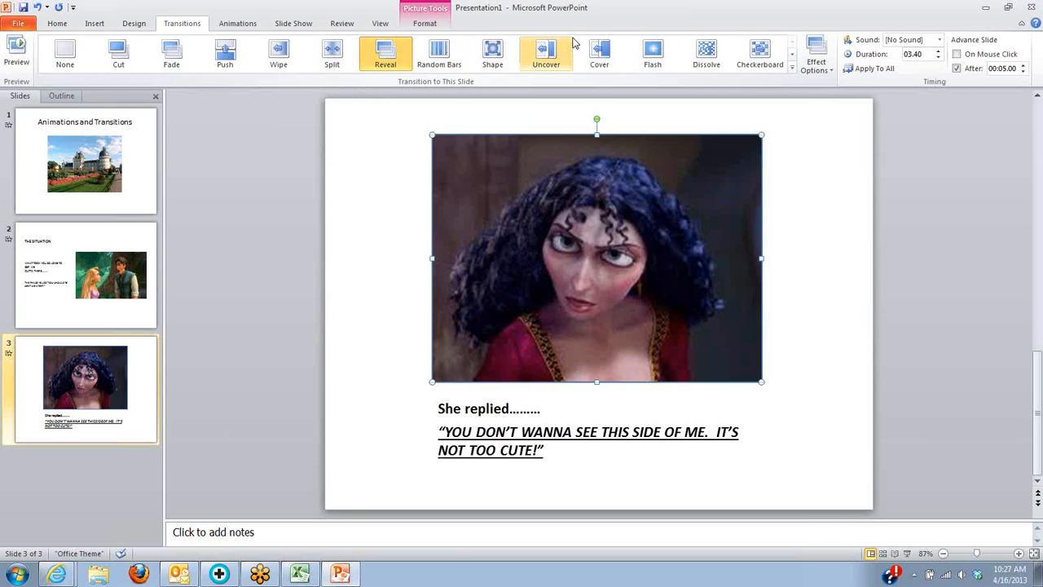
click(540, 63)
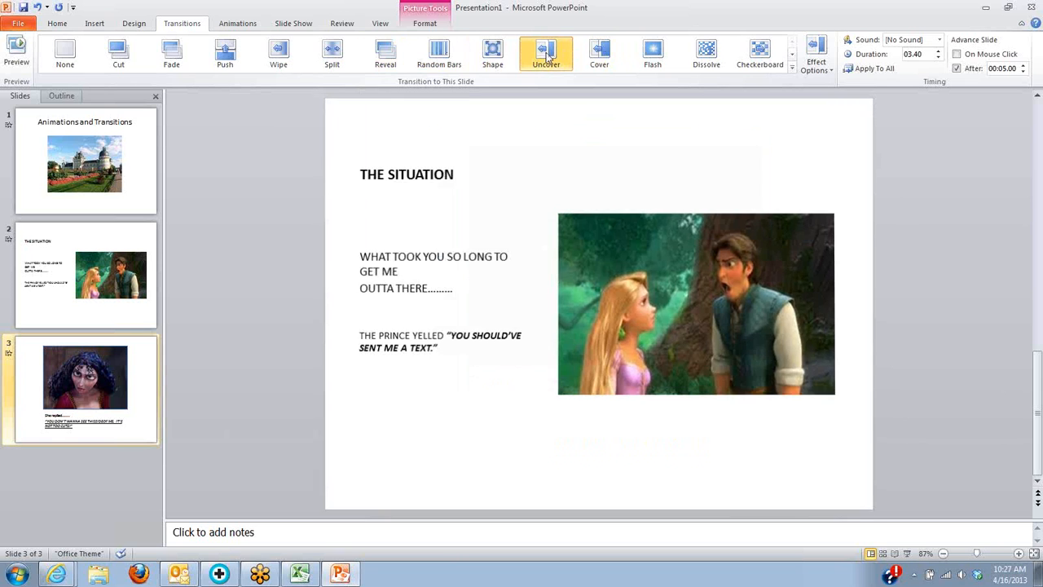
click(792, 71)
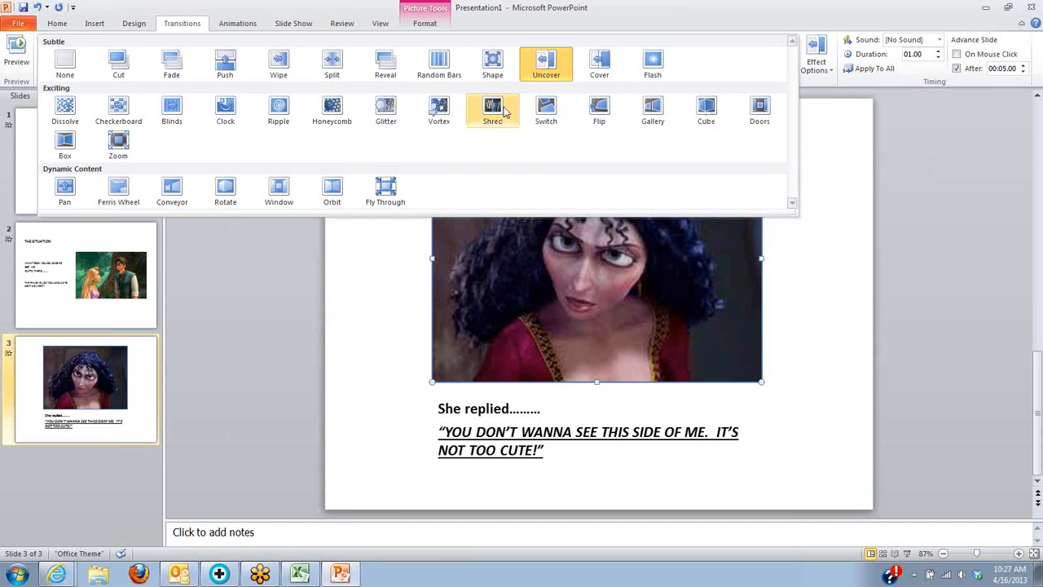
click(169, 111)
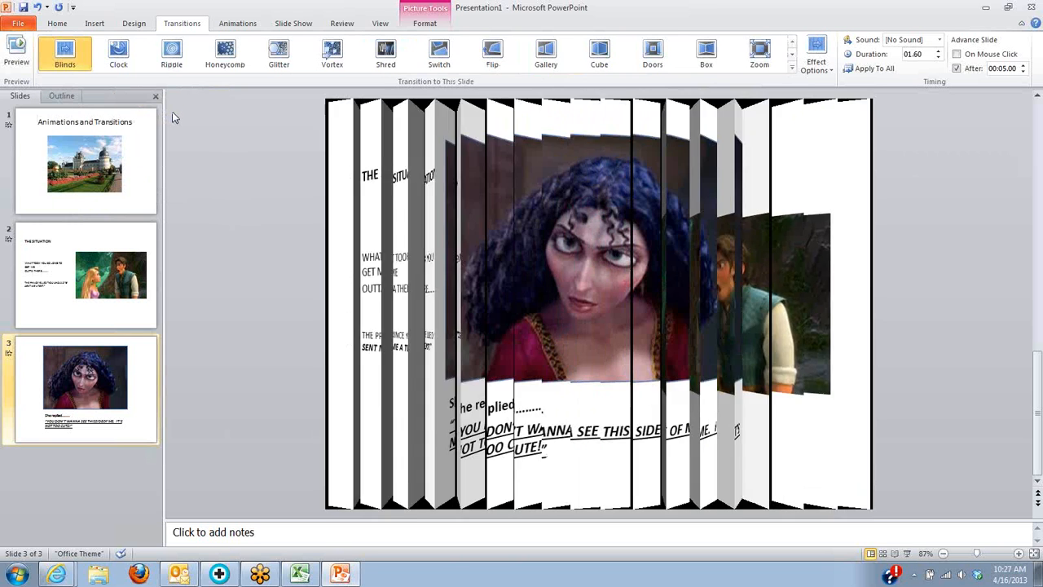
Compare the Ripple and Honeycomb transitions on slide 3 and keep Ripple.
click(791, 70)
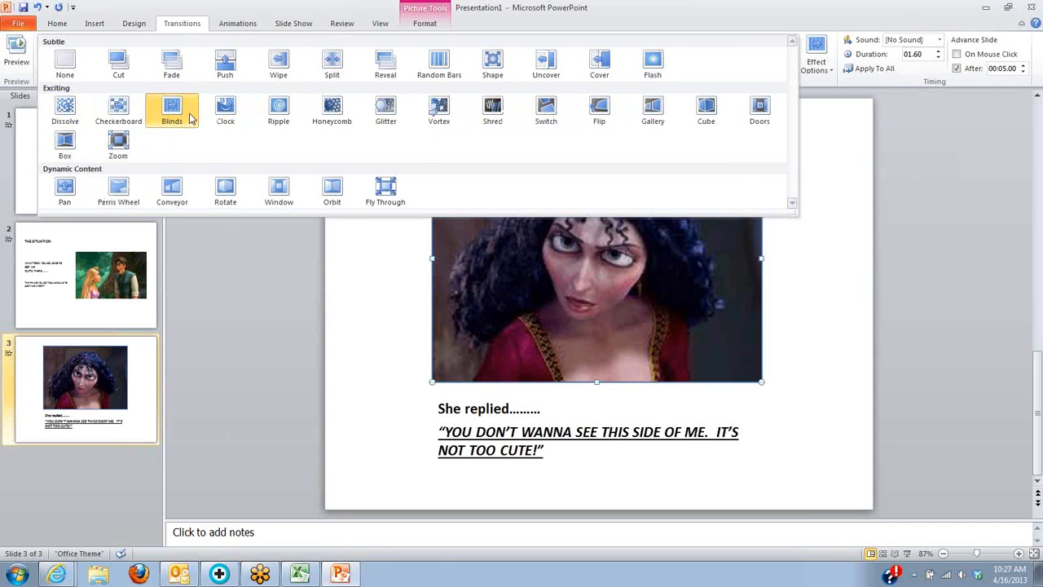
click(278, 108)
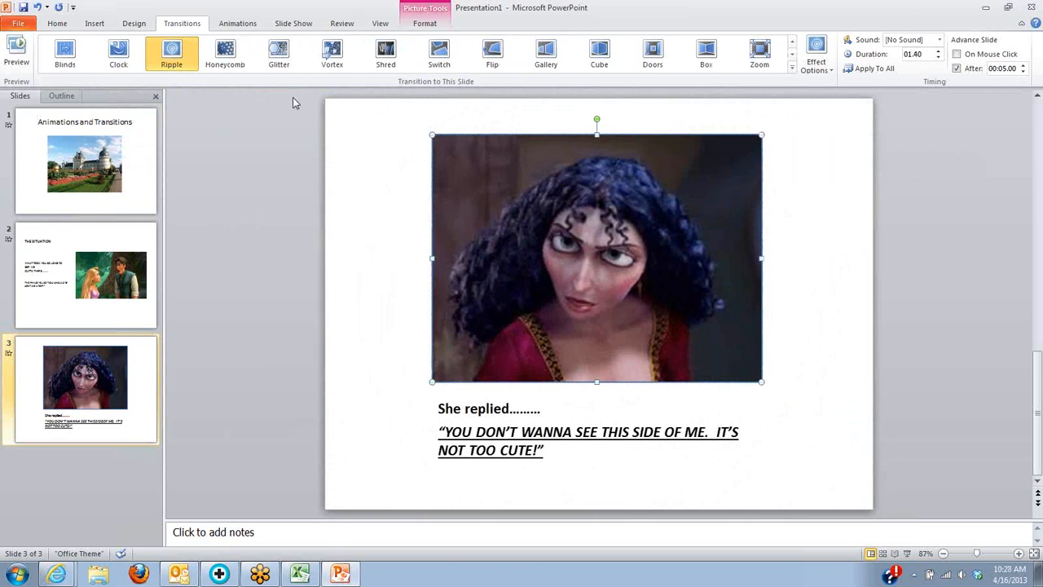
click(225, 50)
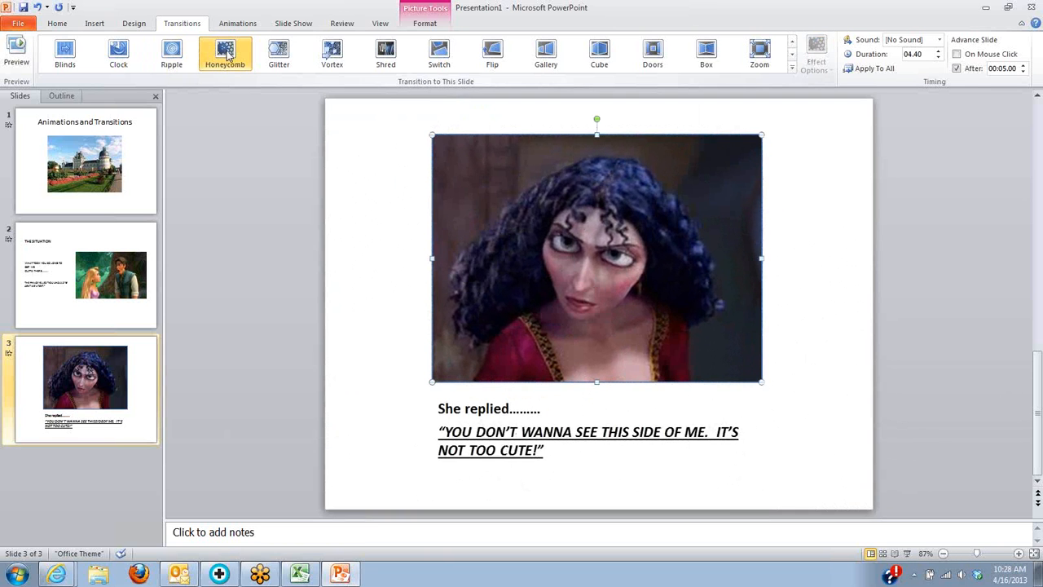
click(172, 51)
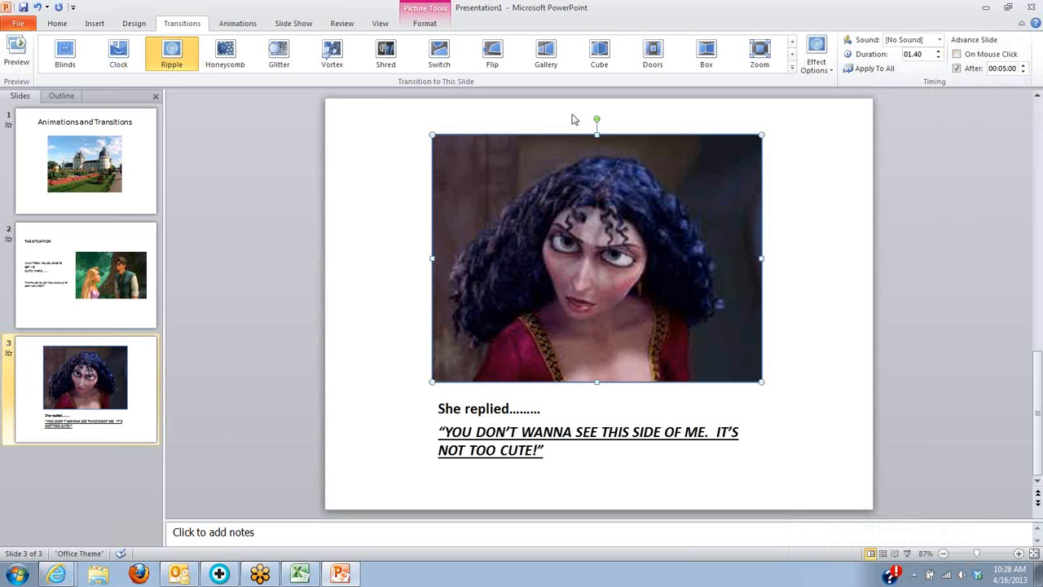
Apply the Wheel entrance animation to the picture on slide 3 and review the additional entrance effects without changing it.
click(243, 27)
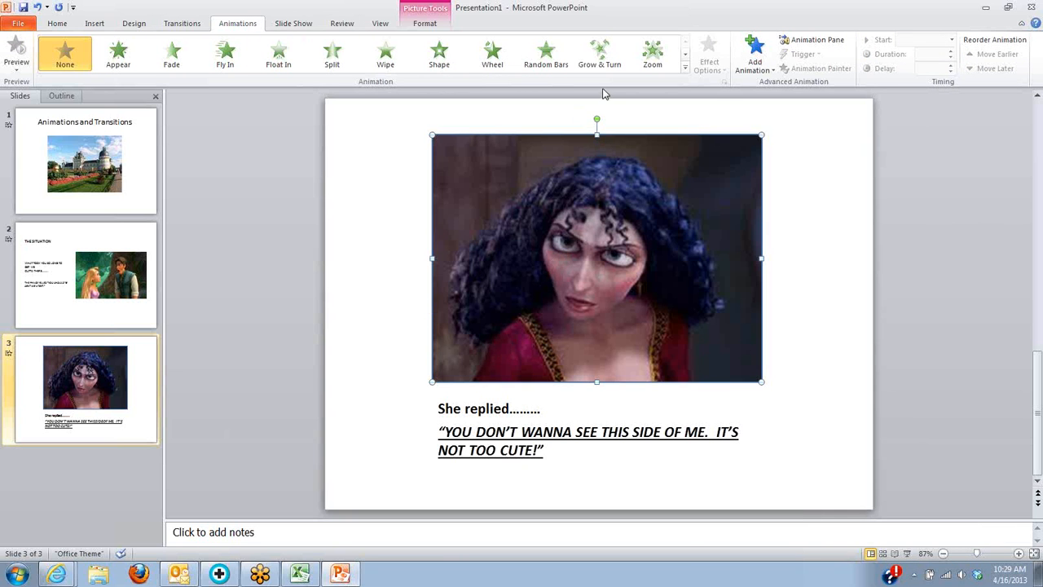
click(499, 55)
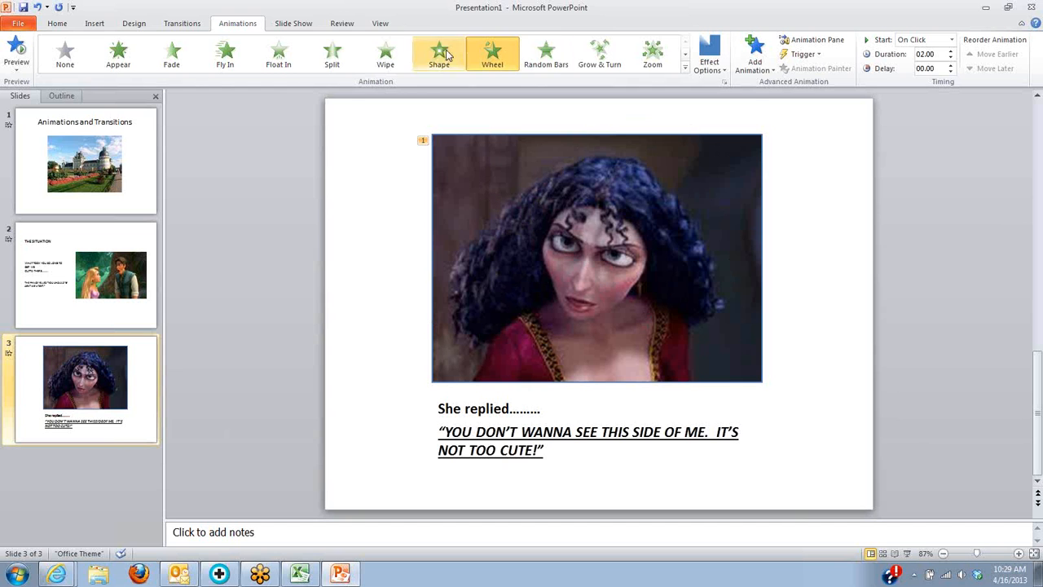
click(686, 71)
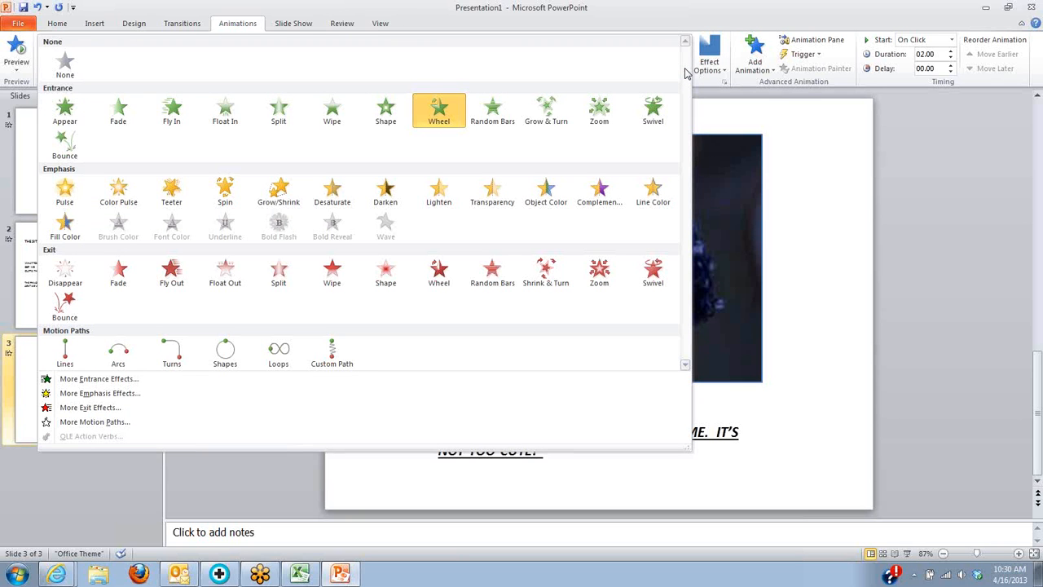
click(105, 381)
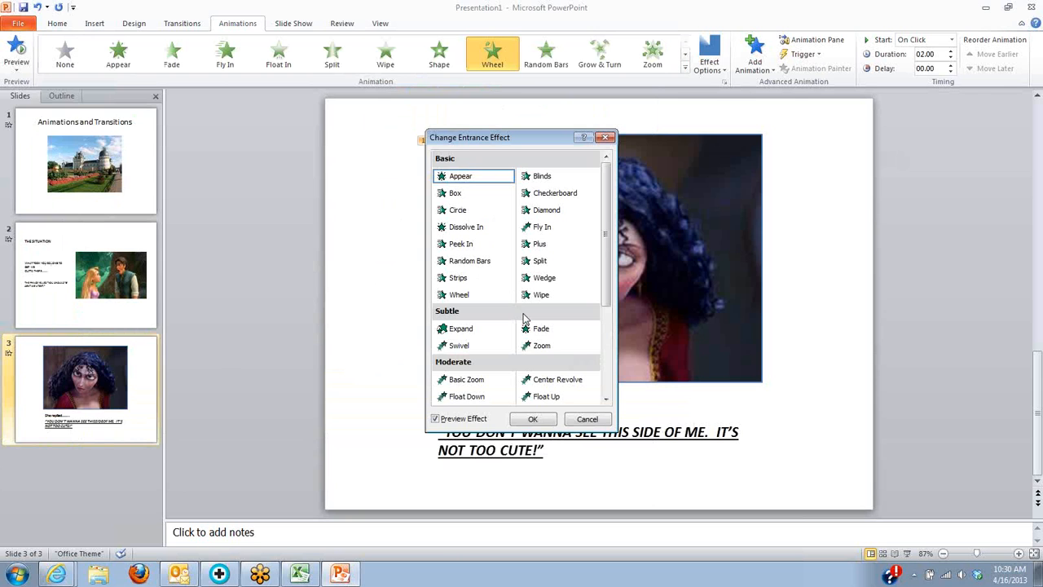
click(607, 137)
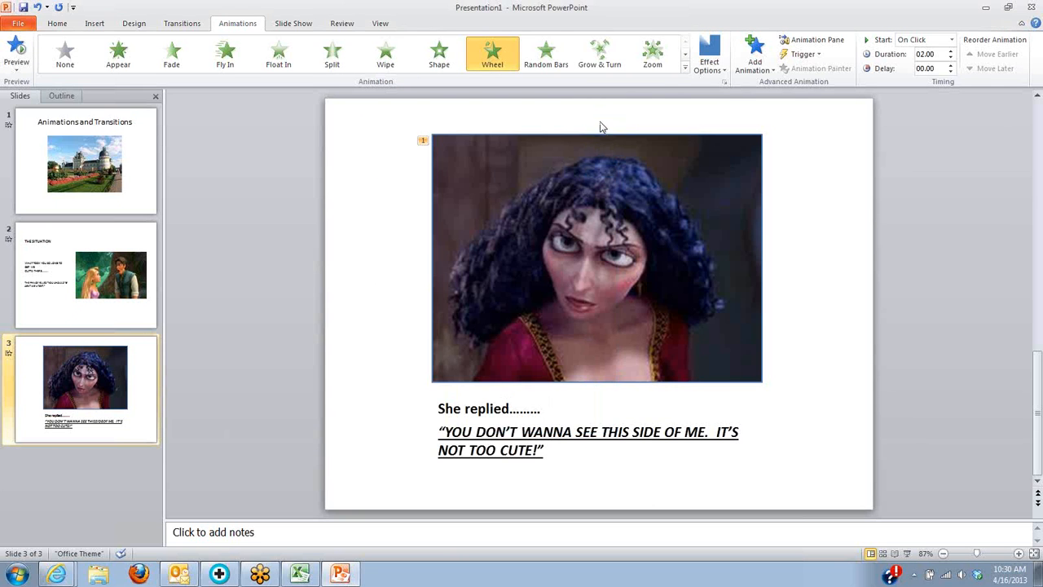
Preview the Diamond, Dissolve In and Peek In entrance effects on the slide 3 picture and apply Random Bars.
click(685, 69)
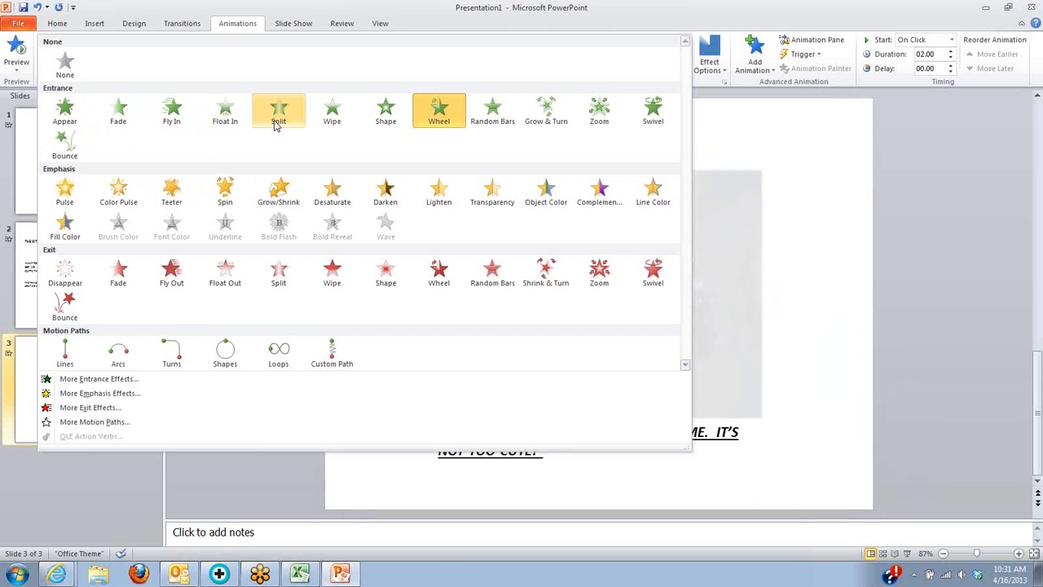
click(97, 380)
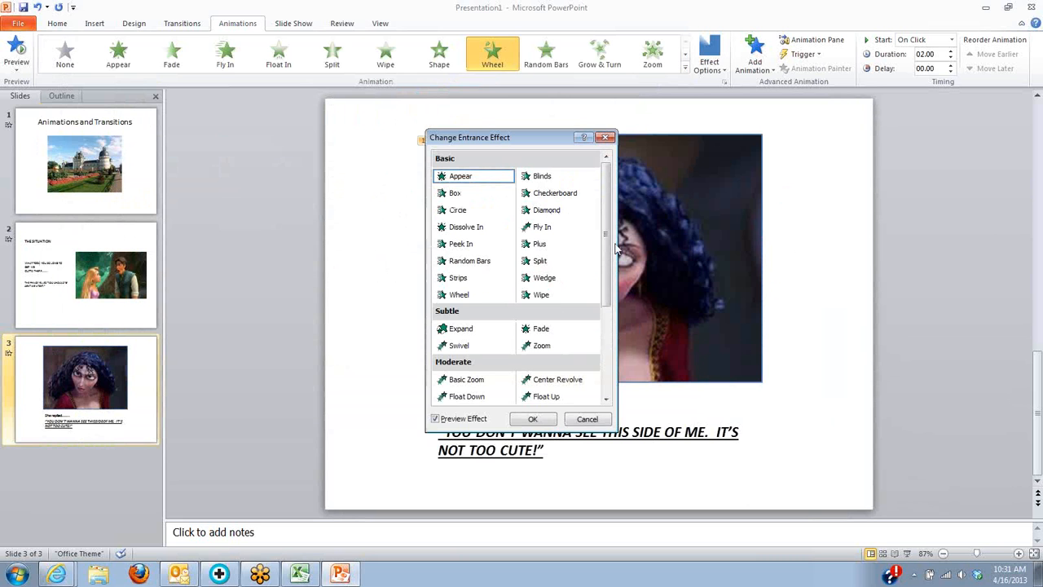
drag(607, 233, 609, 155)
drag(568, 138, 937, 121)
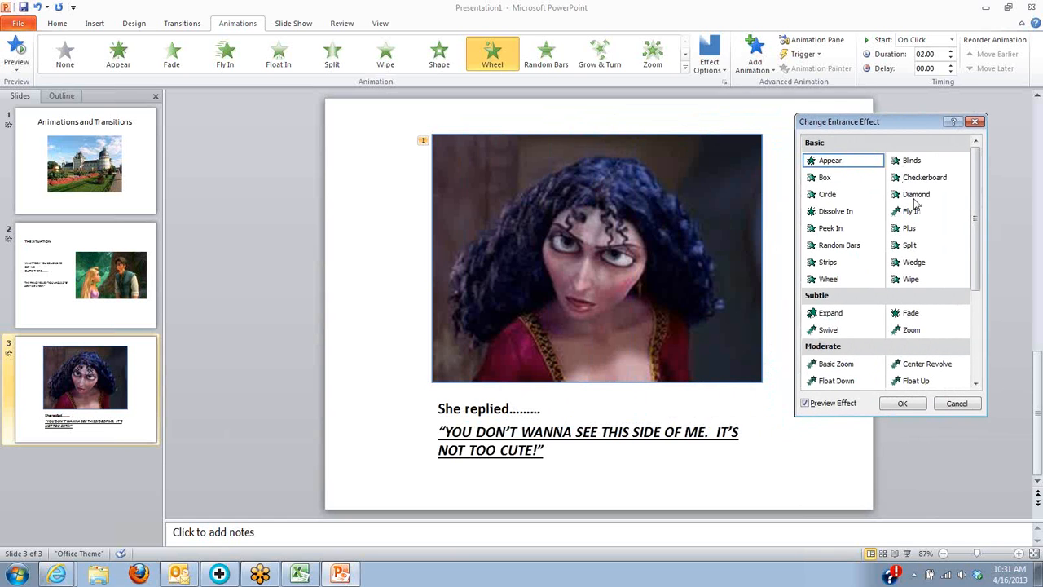
click(914, 200)
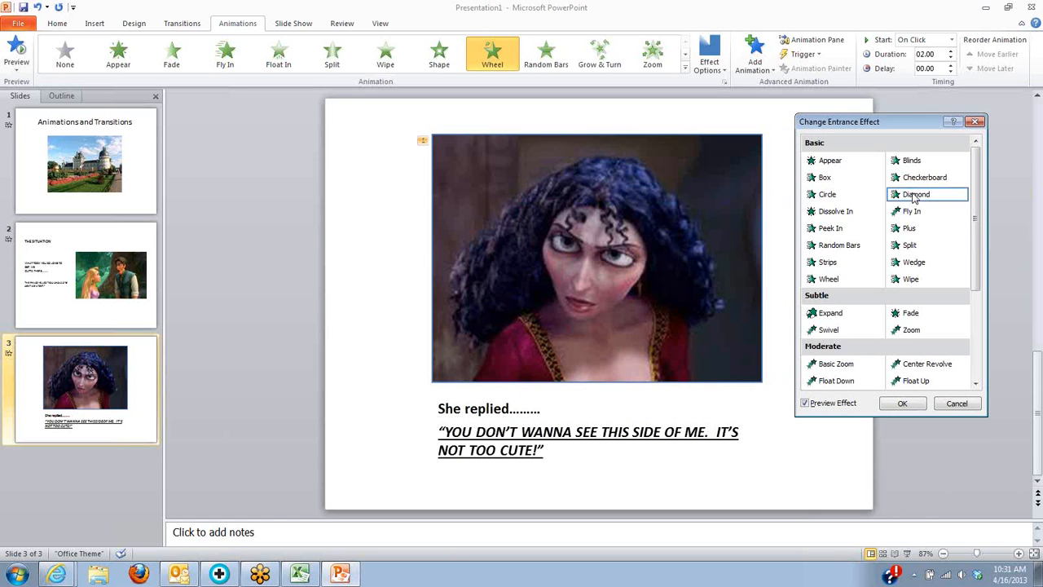
click(821, 213)
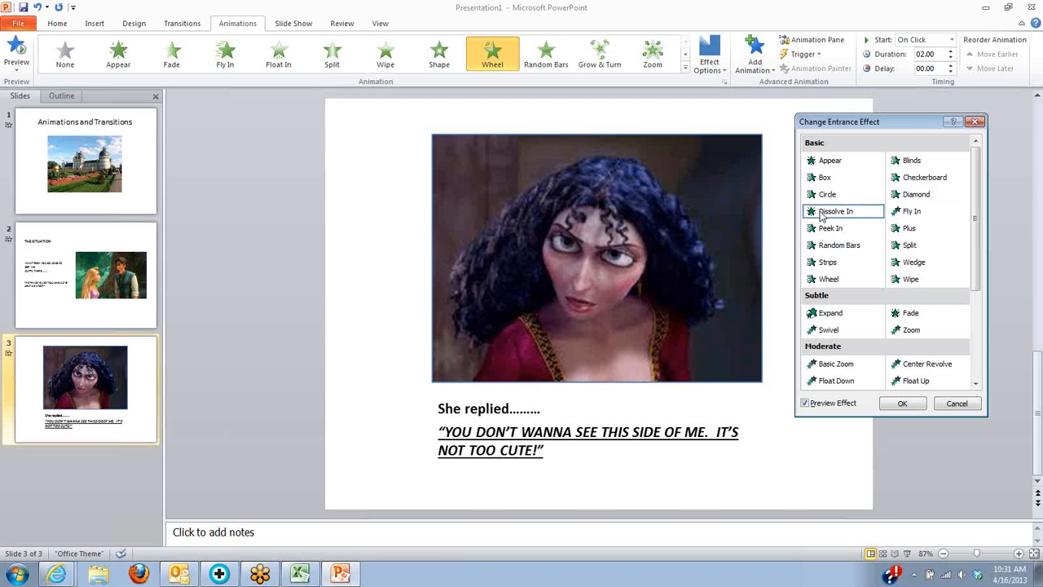
click(830, 233)
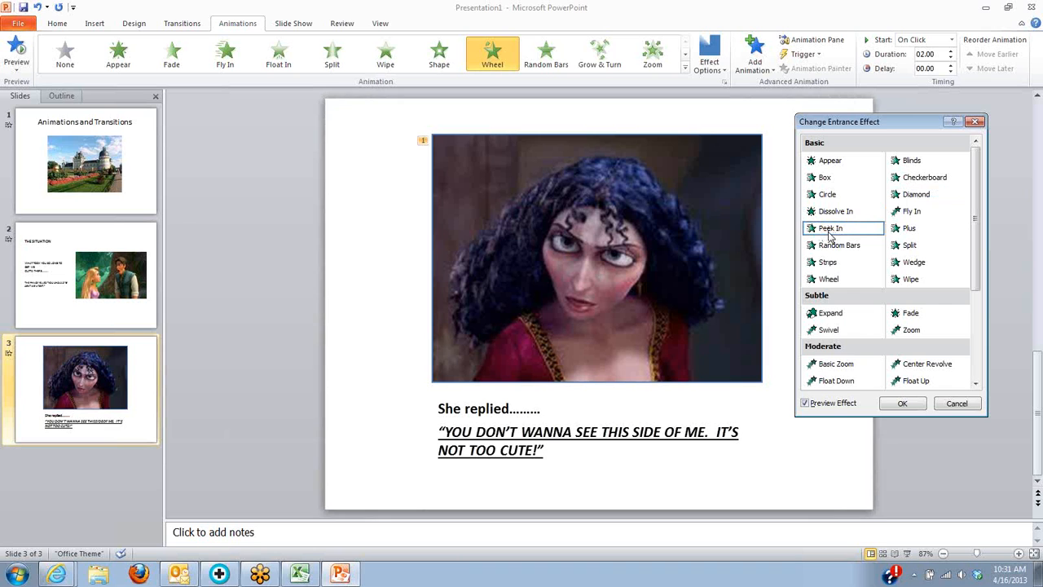
click(840, 247)
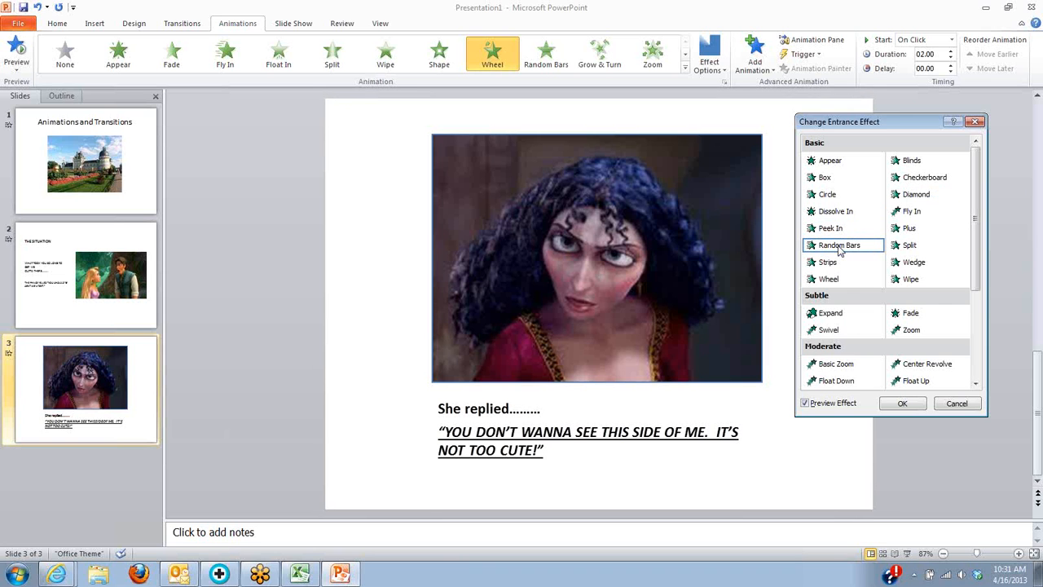
click(839, 251)
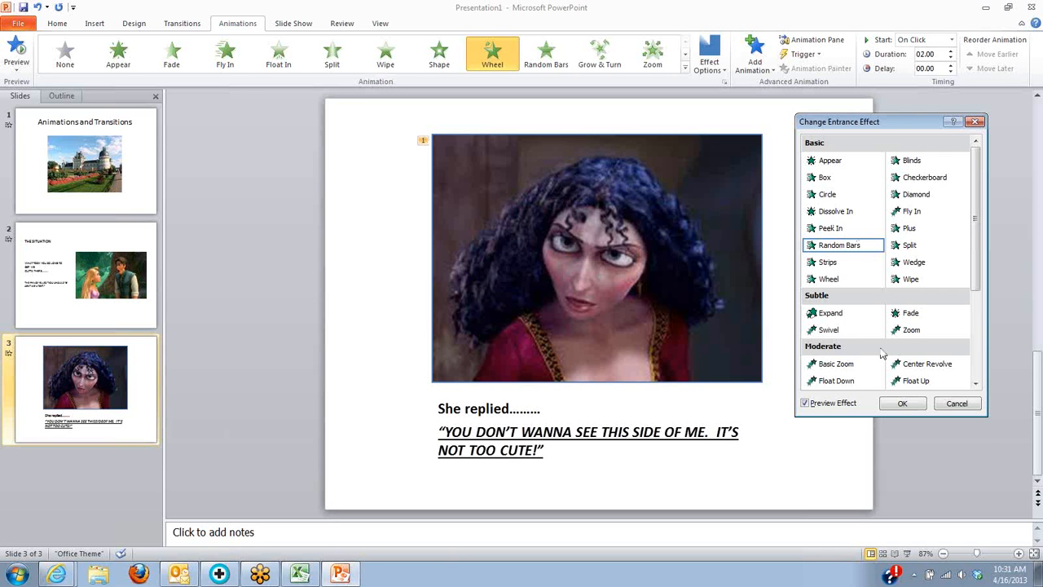
click(903, 403)
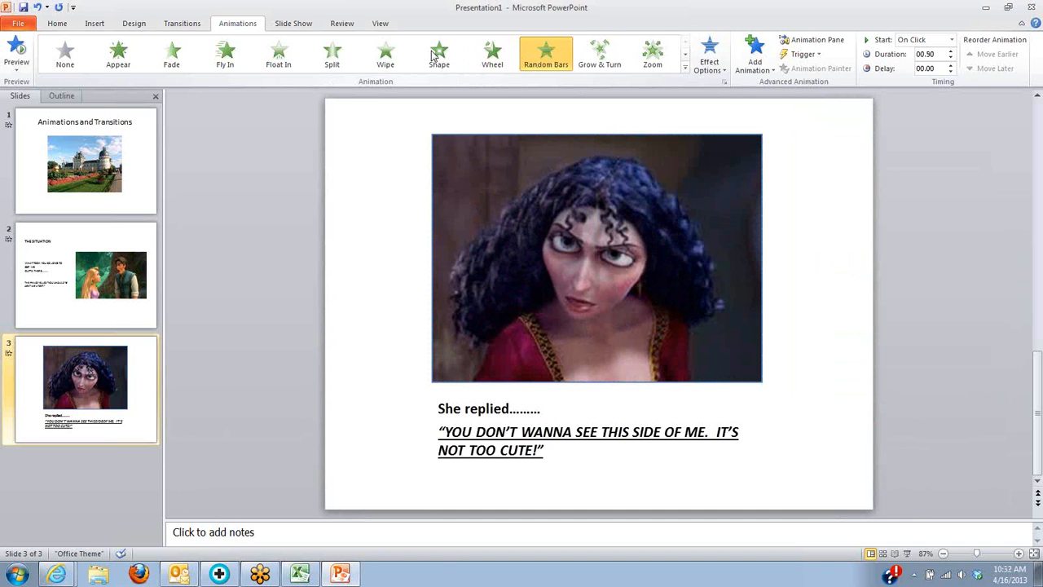
Try the Float In and Split entrance animations on the slide 3 picture and apply Wipe.
click(286, 57)
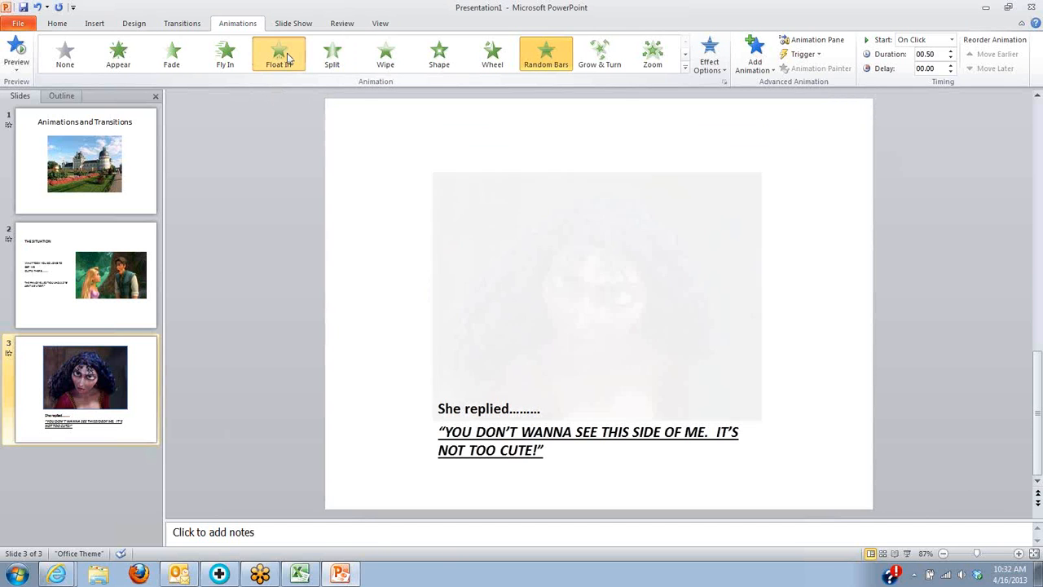
click(330, 53)
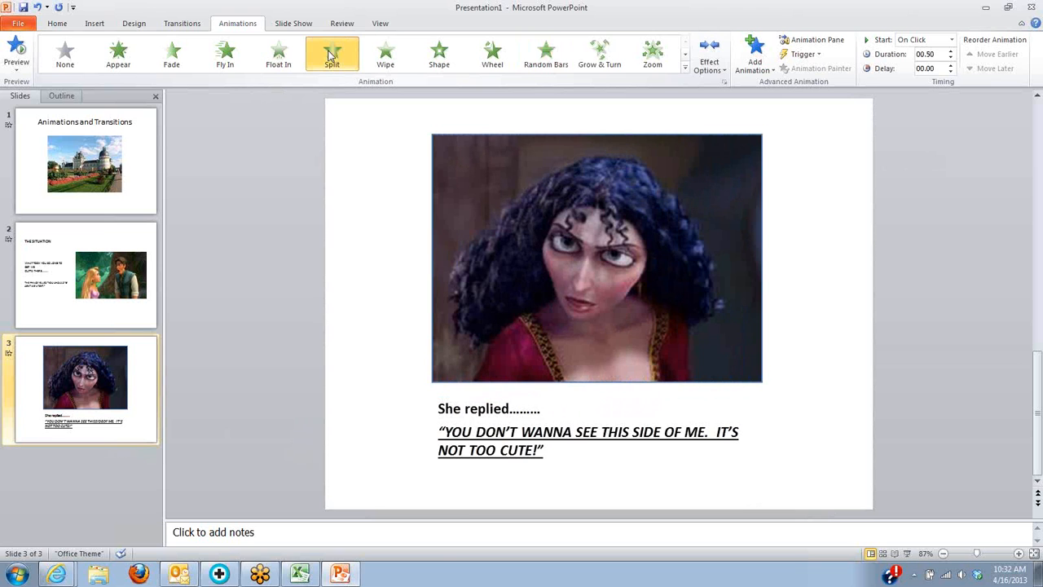
click(385, 53)
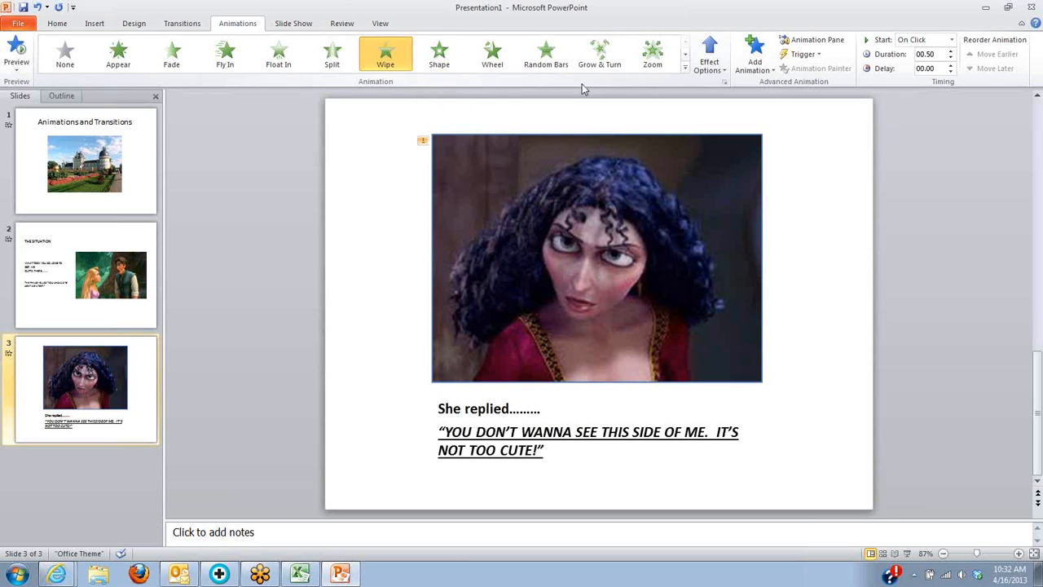
Apply the Wheel entrance animation to the underlined quote text box on slide 3.
click(439, 407)
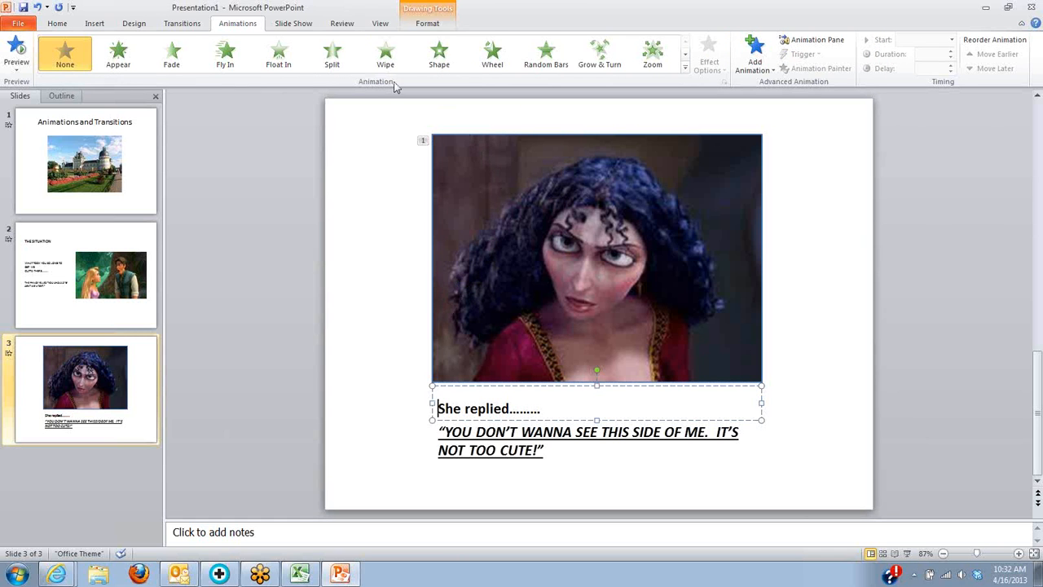
click(457, 177)
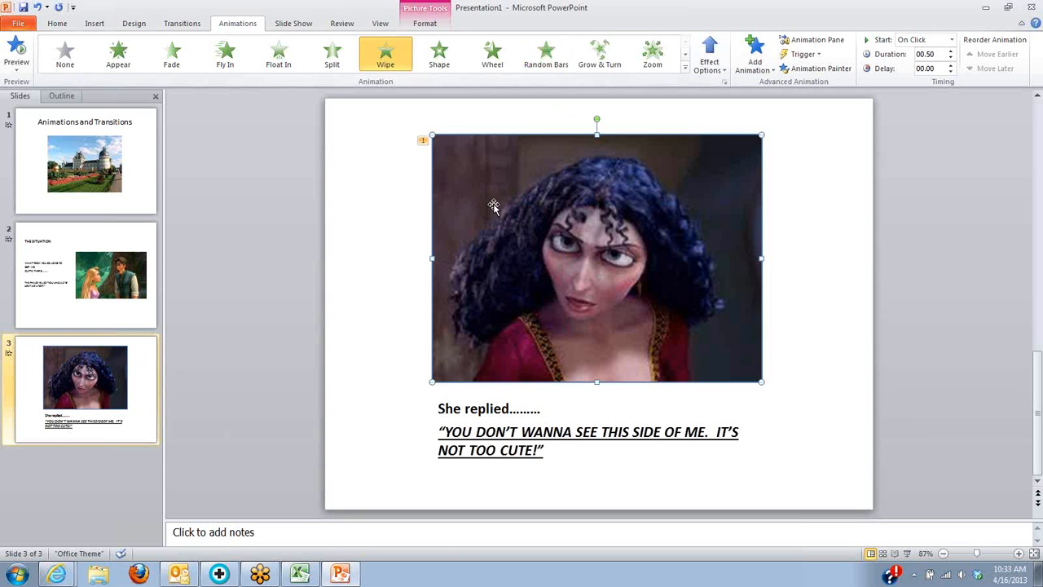
click(445, 429)
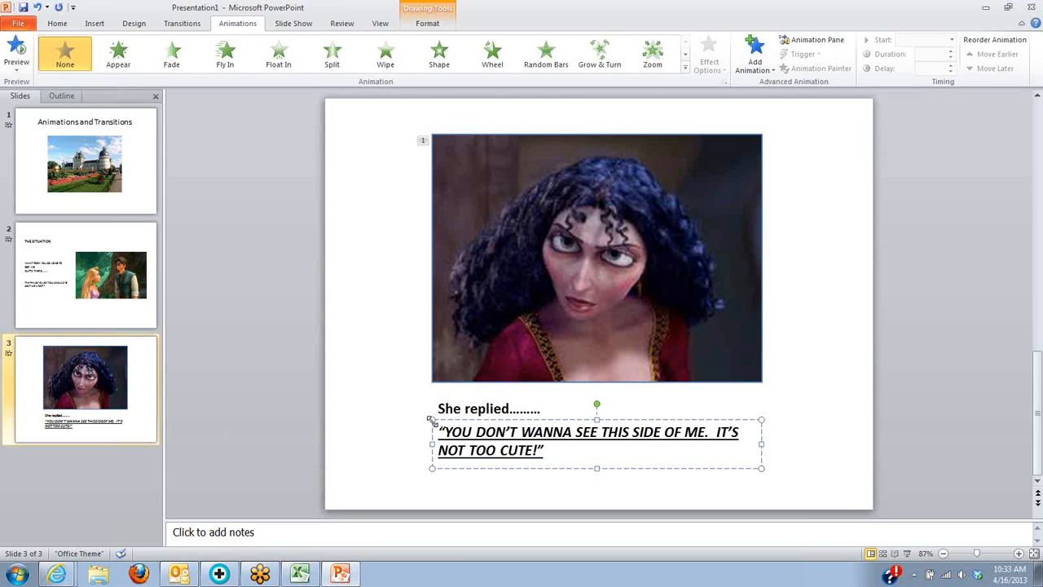
click(436, 421)
click(494, 58)
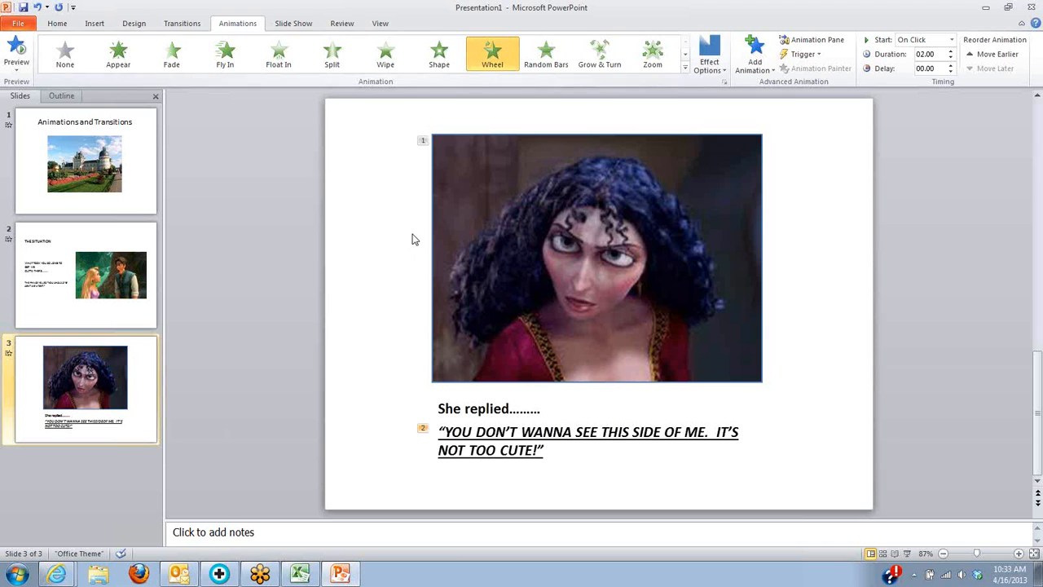
Apply the Random Bars entrance animation to the "She replied" text box.
click(444, 413)
click(436, 387)
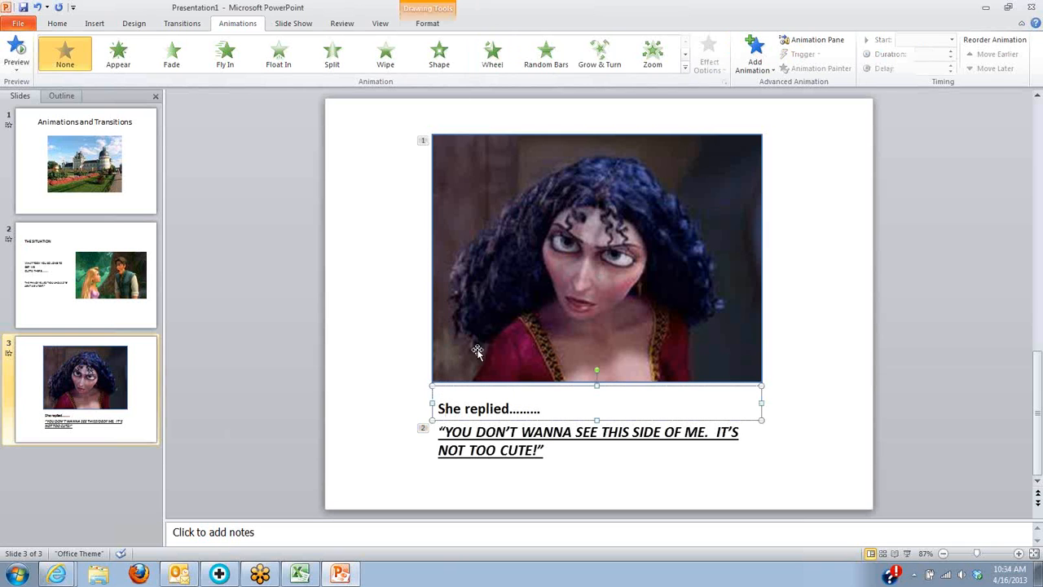
click(546, 57)
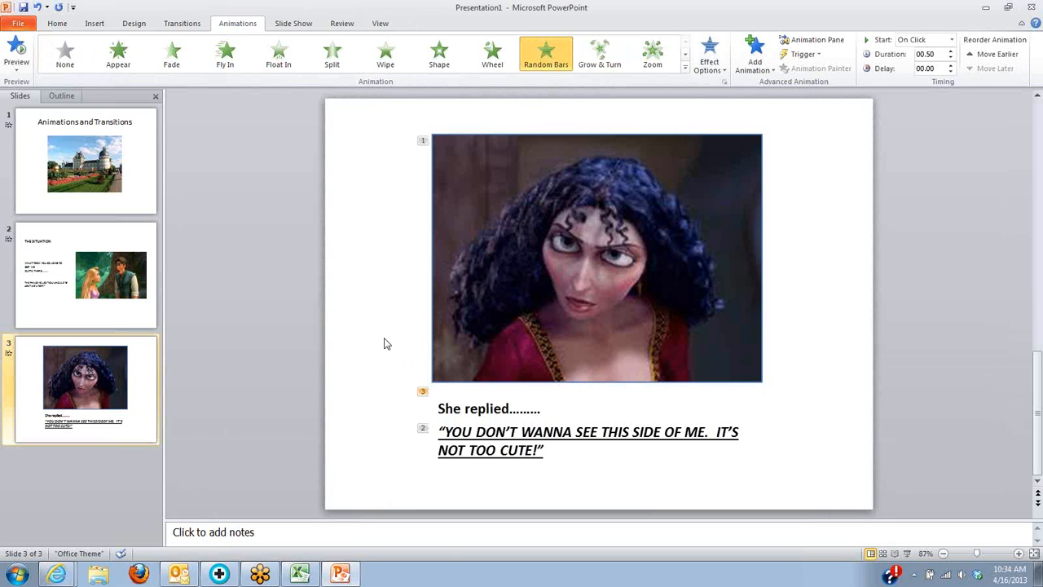
Move the "She replied" animation earlier, ahead of the quote's animation, and set it to start After Previous.
click(574, 459)
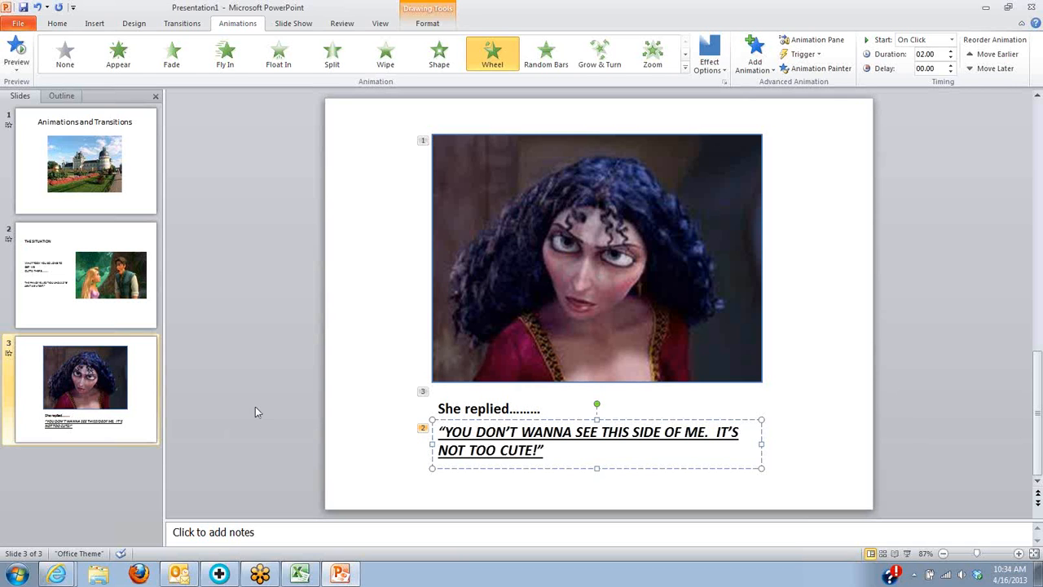
click(573, 420)
click(400, 69)
click(448, 401)
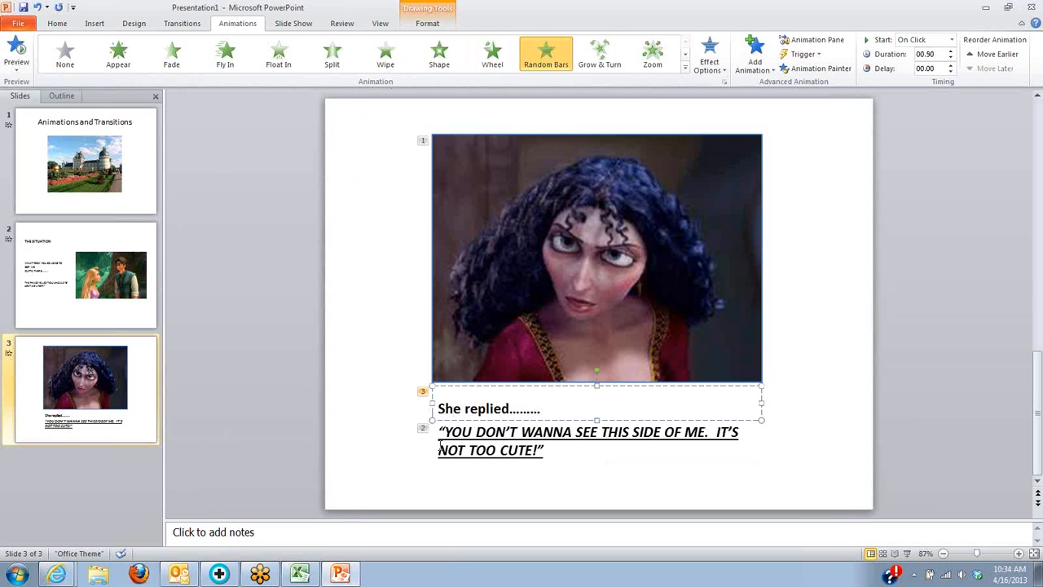
click(543, 387)
click(423, 394)
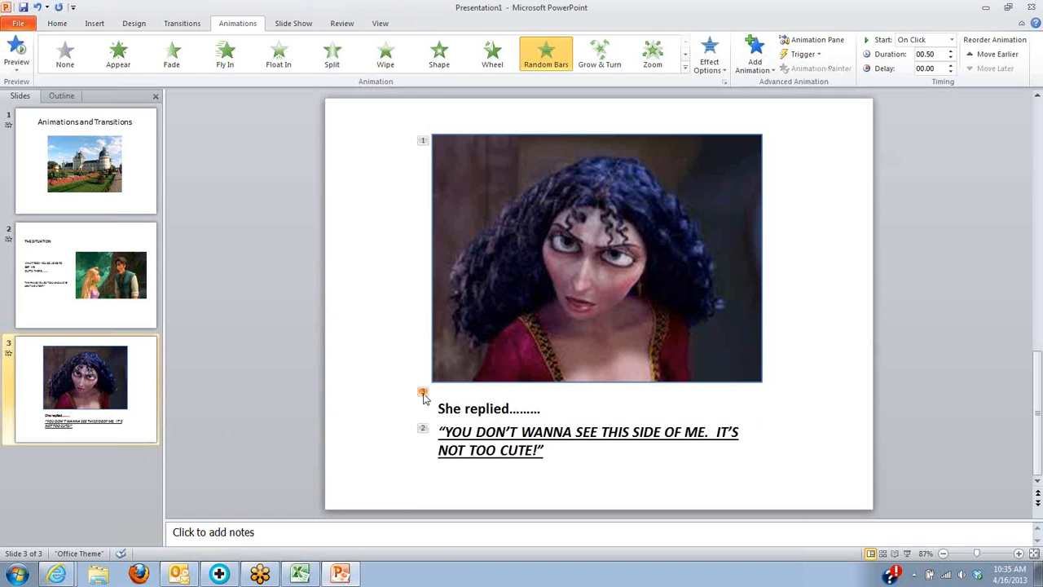
click(987, 54)
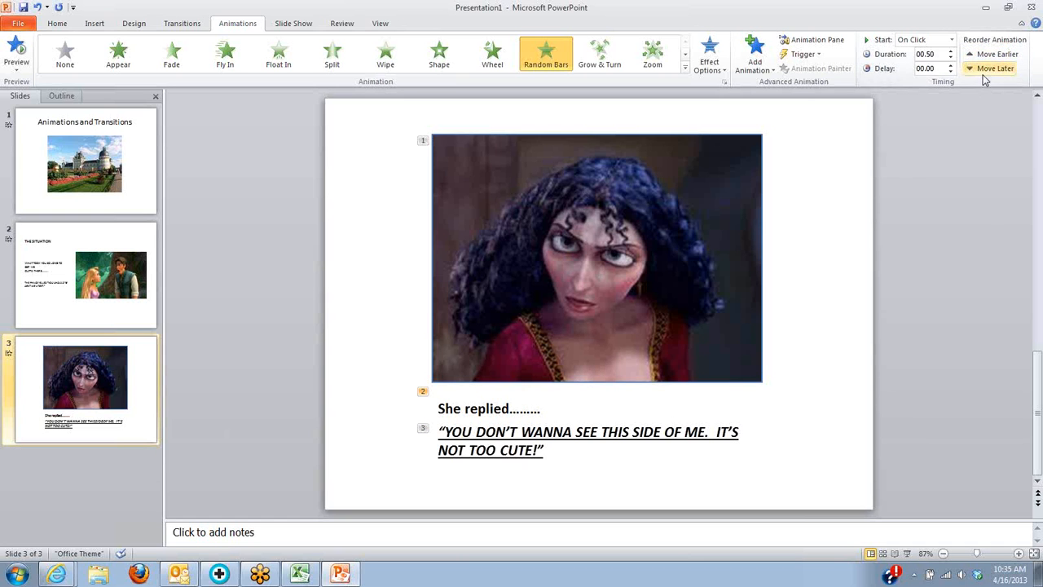
click(953, 41)
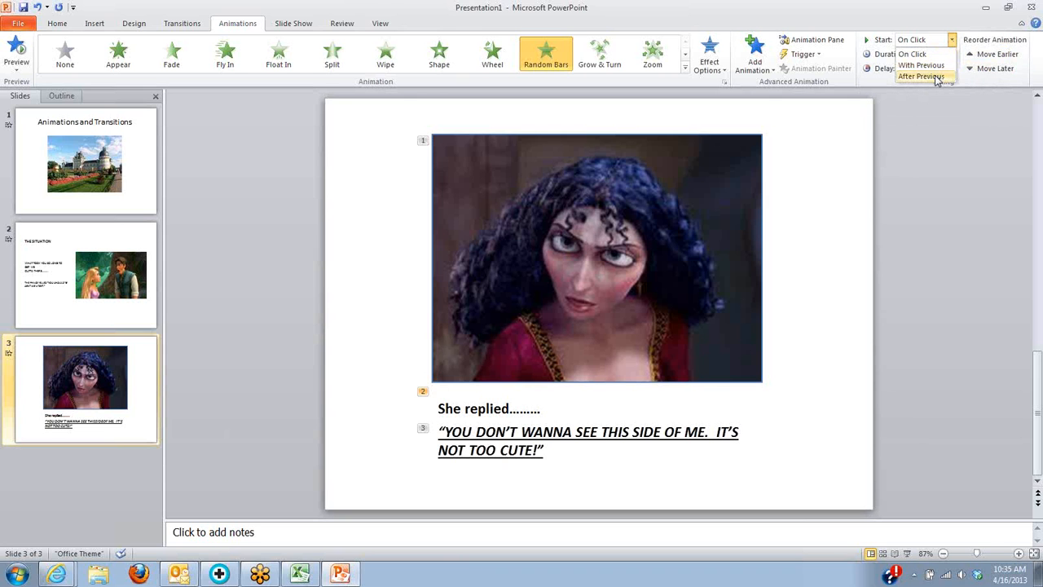
click(937, 76)
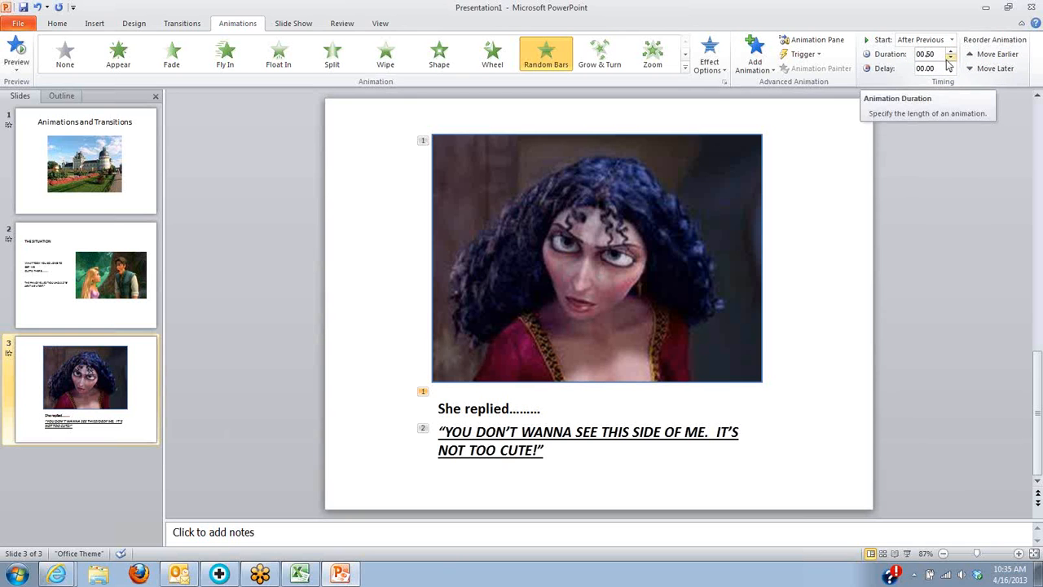
Change the seconds of the picture's Wipe animation duration to 4.
click(497, 147)
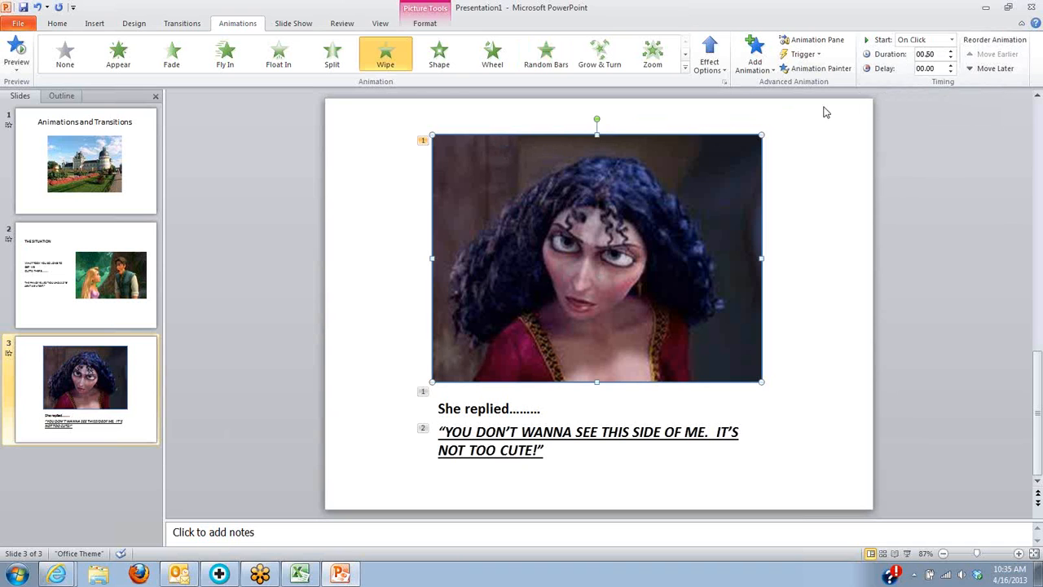
click(924, 55)
click(924, 55)
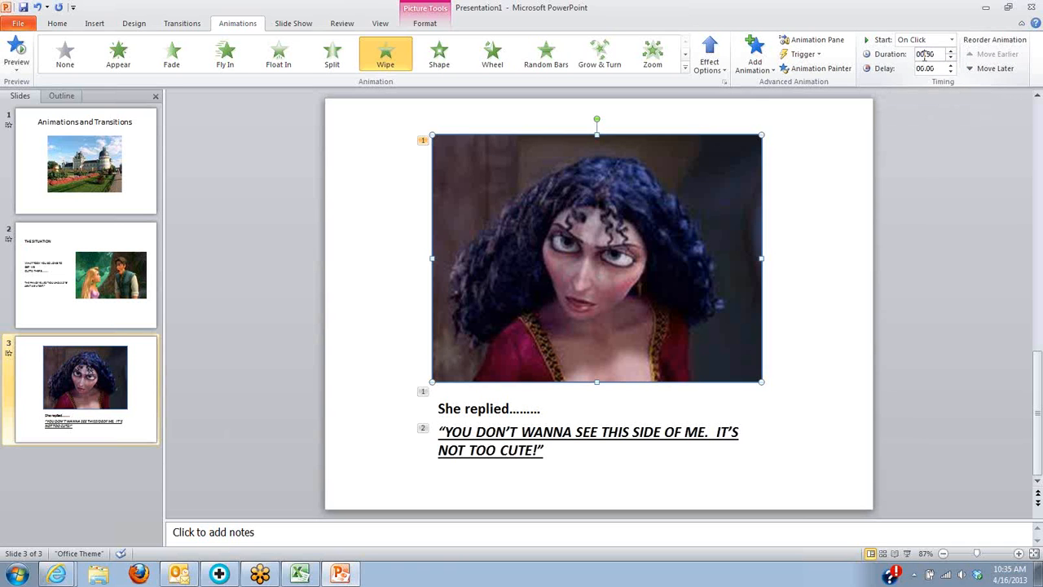
key(BackSpace)
text(4)
Set the duration of the "She replied" Random Bars animation to 02.50.
click(470, 403)
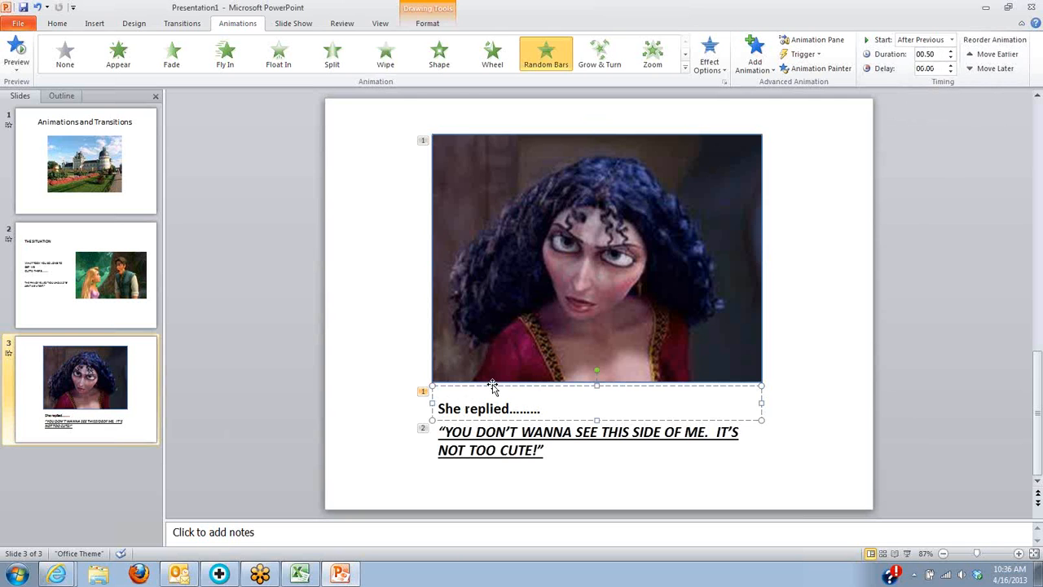
click(492, 388)
click(922, 55)
click(923, 56)
key(Delete)
text(2)
click(497, 437)
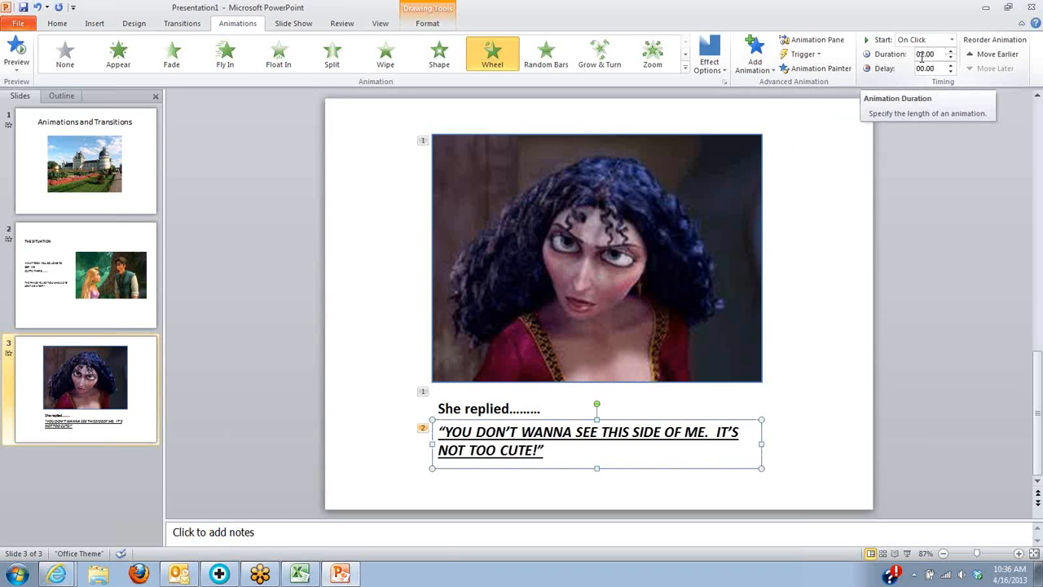
click(477, 408)
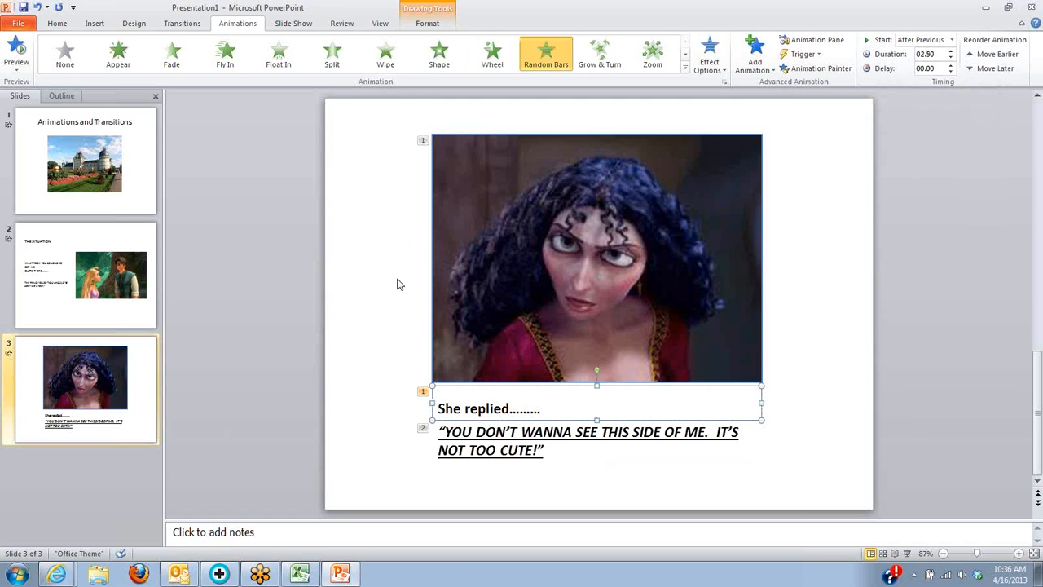
click(423, 393)
Play the slide show from the beginning to review the transitions and animations, and return to slide 3.
click(286, 26)
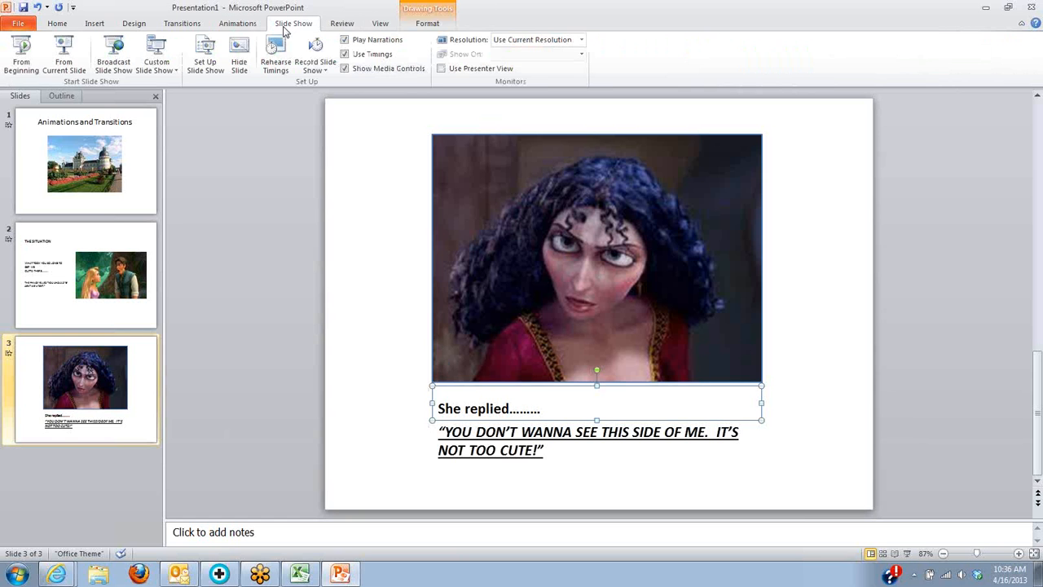
click(20, 54)
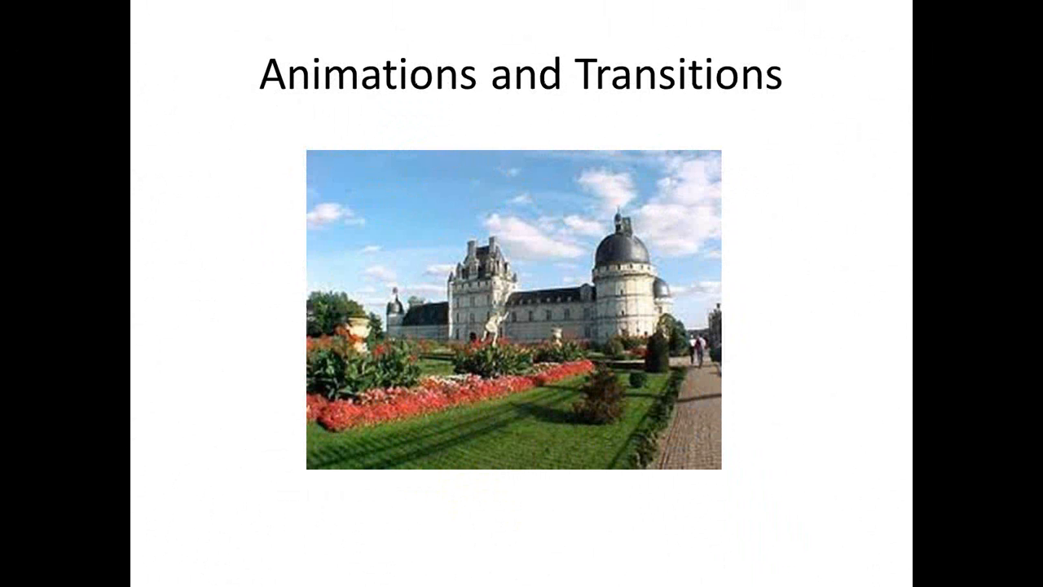
key(Right)
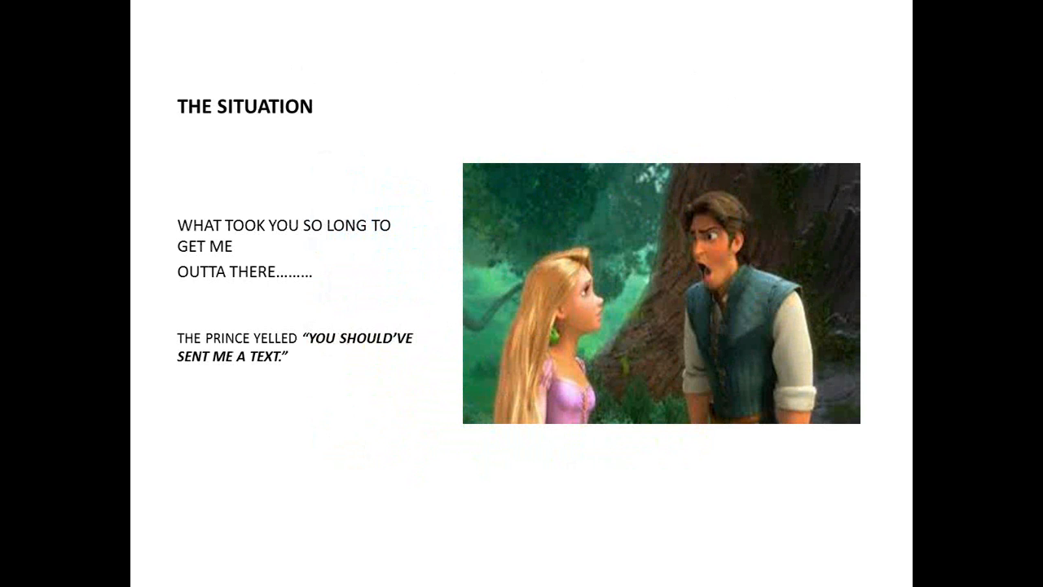
key(Right)
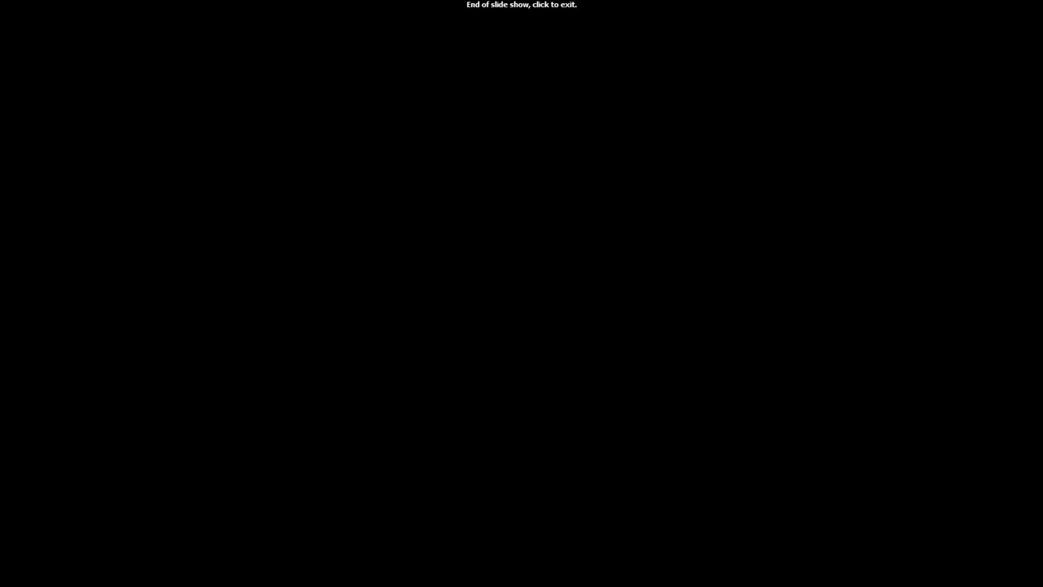
click(21, 49)
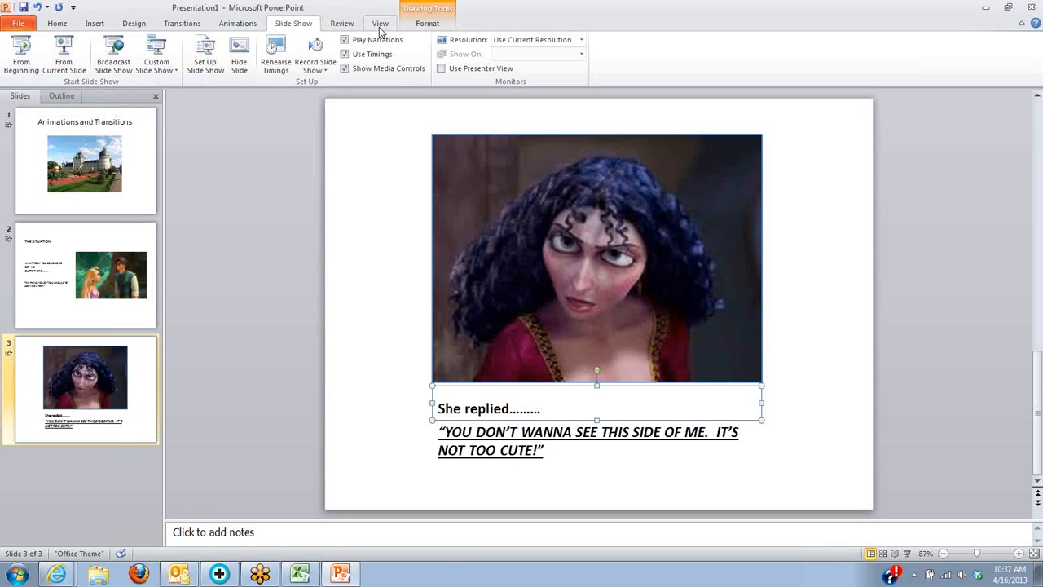
click(25, 391)
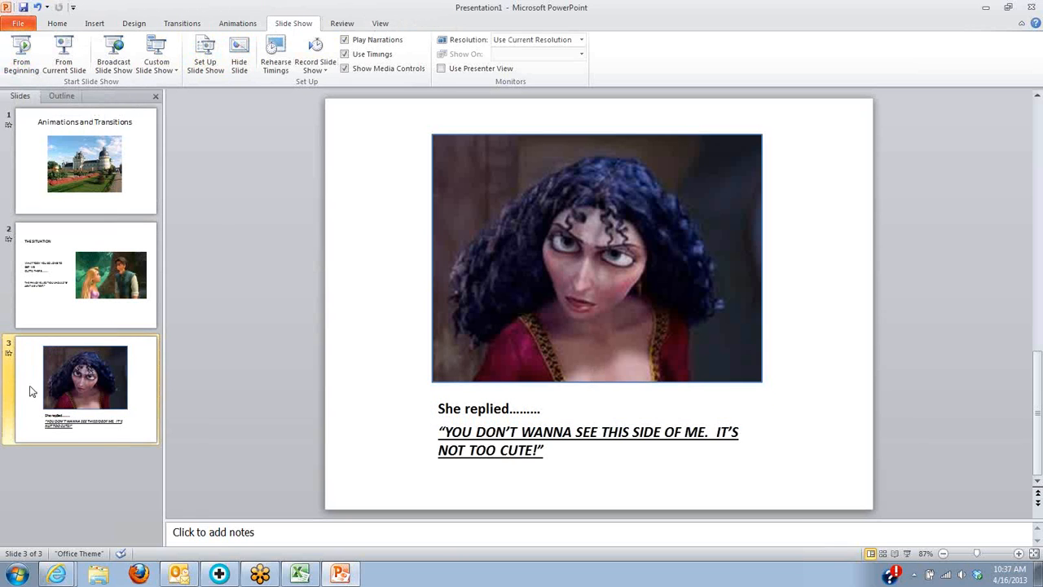
Try setting the quote's Wheel animation to start After Previous, and undo the change.
click(536, 465)
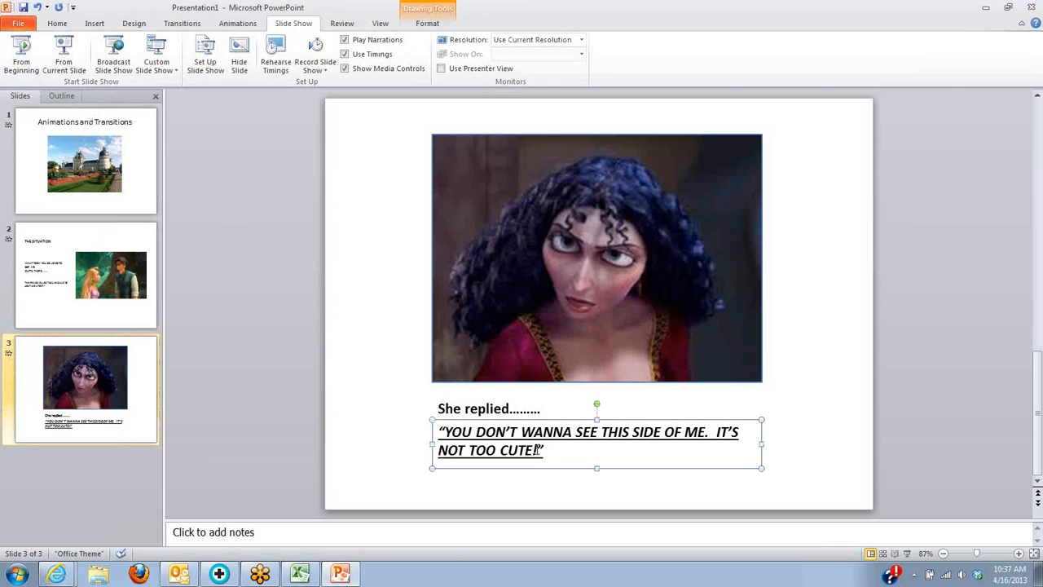
click(235, 24)
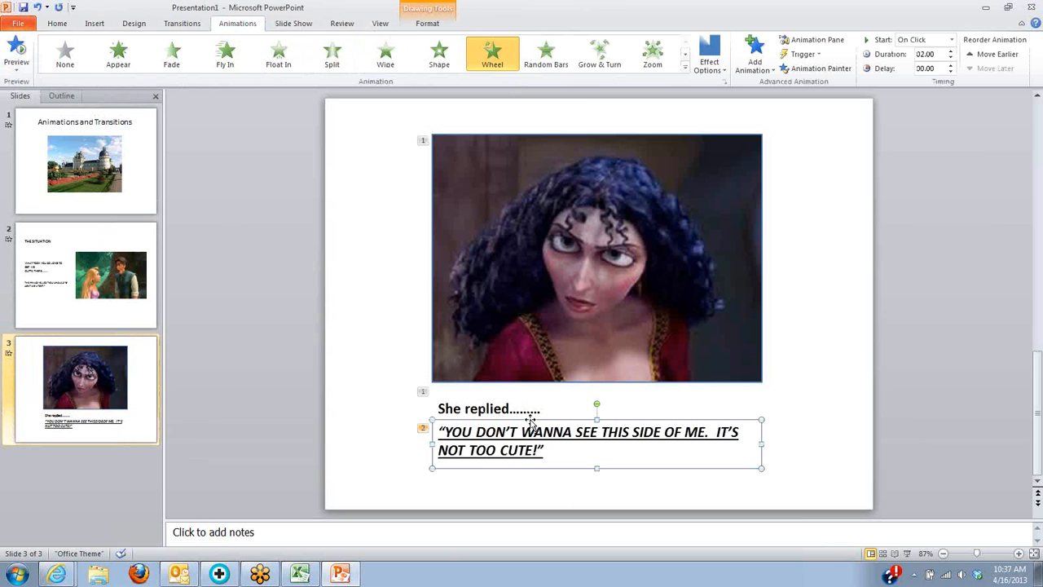
click(954, 42)
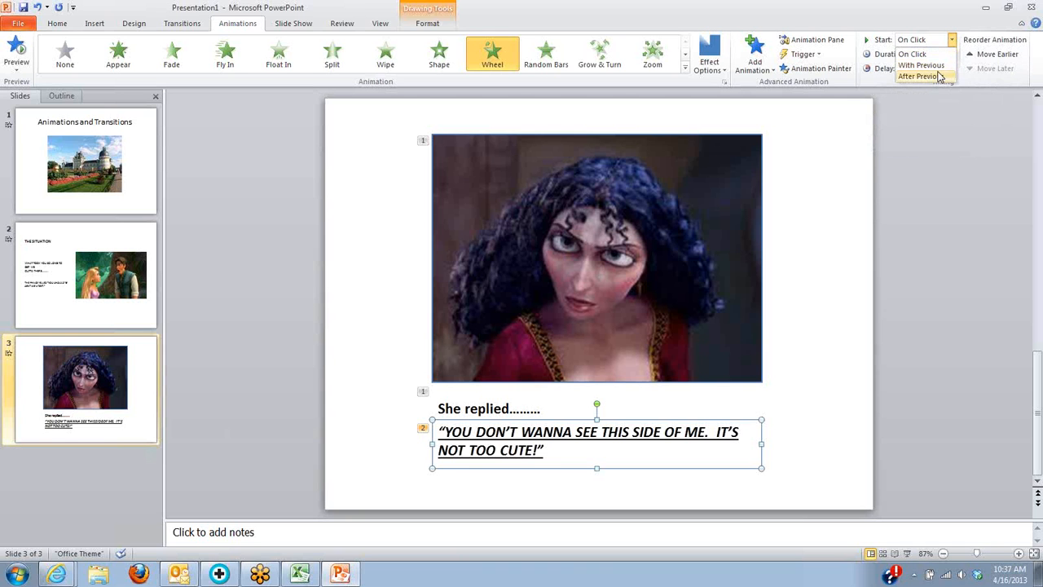
click(939, 77)
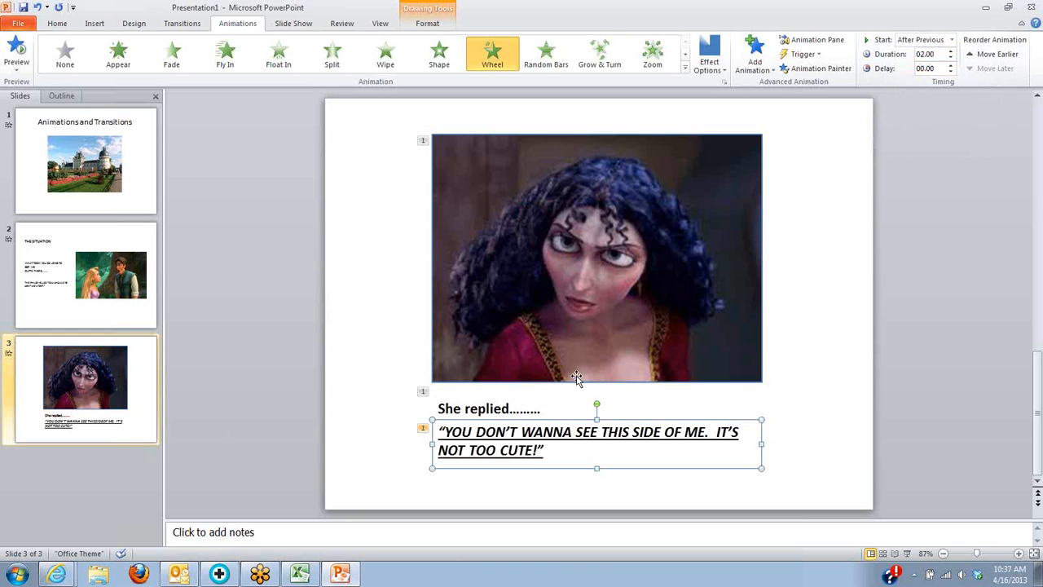
click(558, 414)
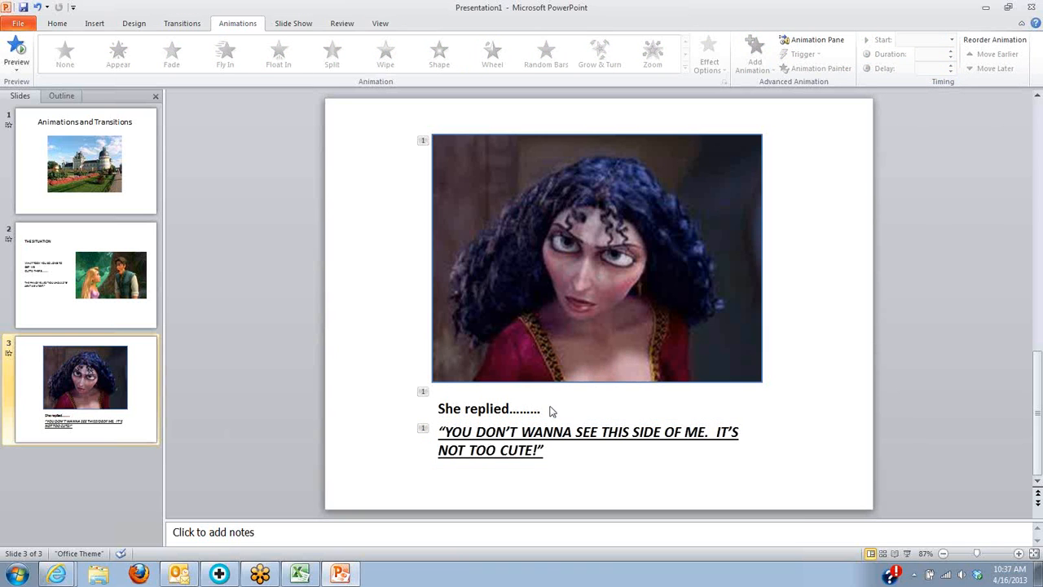
key(ctrl+z)
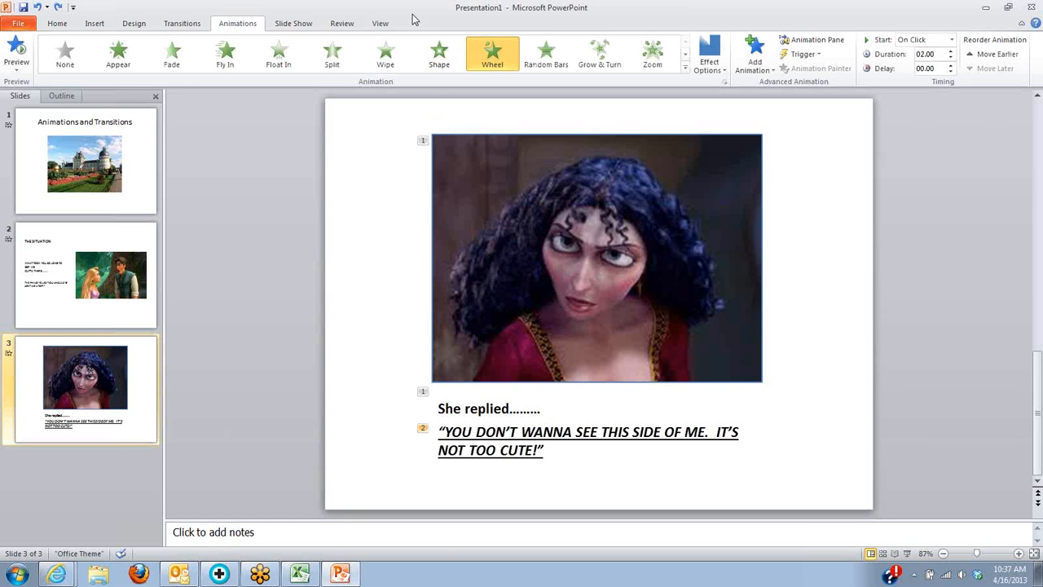
Play the slide show from the beginning to review how the quote's Wheel animation appears.
click(302, 24)
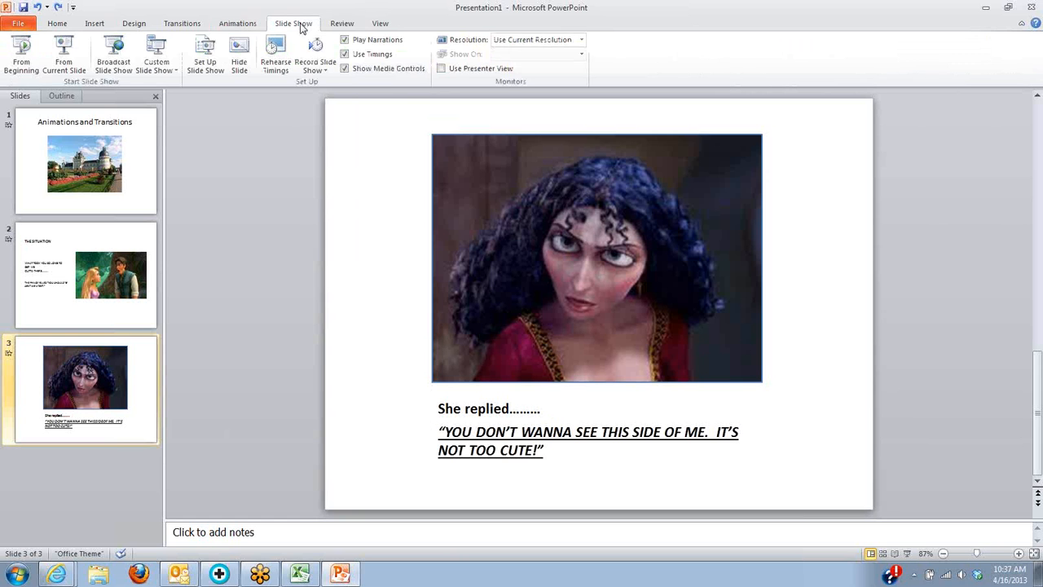
click(24, 51)
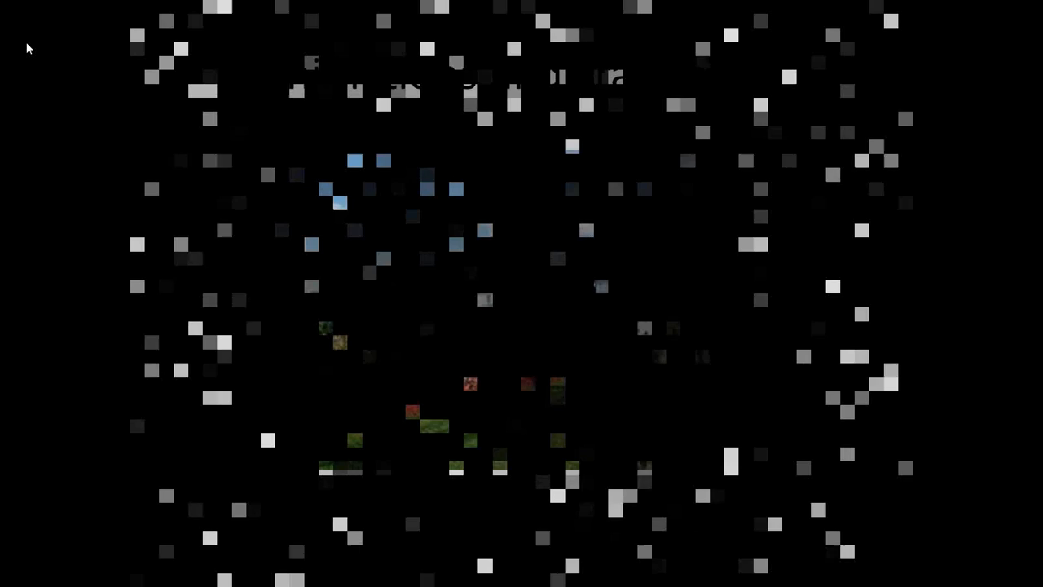
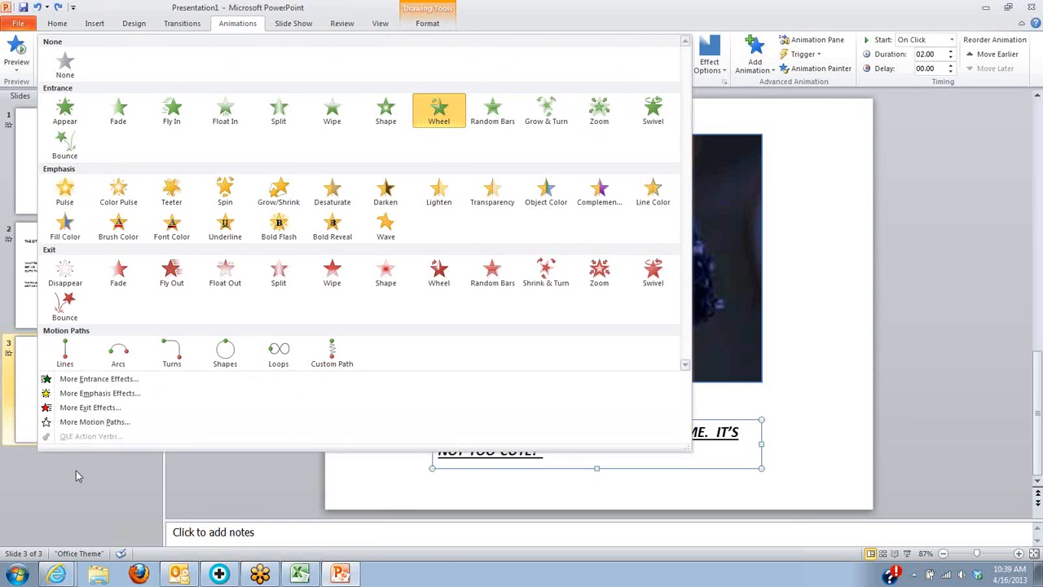
Preview the Plus, Wedge, Wipe and Float Up entrance effects on the quote, and apply Swivel.
click(102, 379)
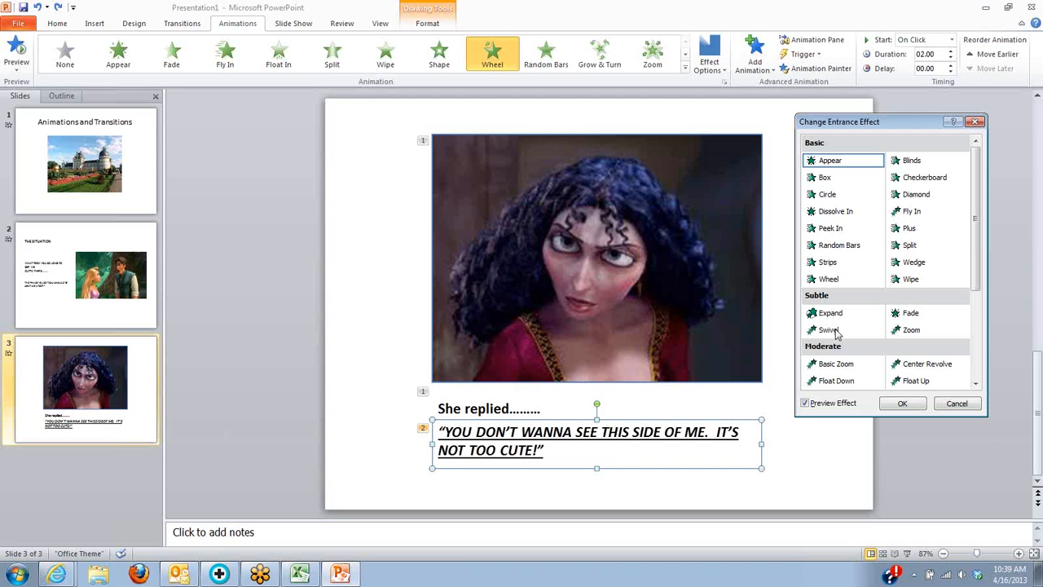
click(912, 233)
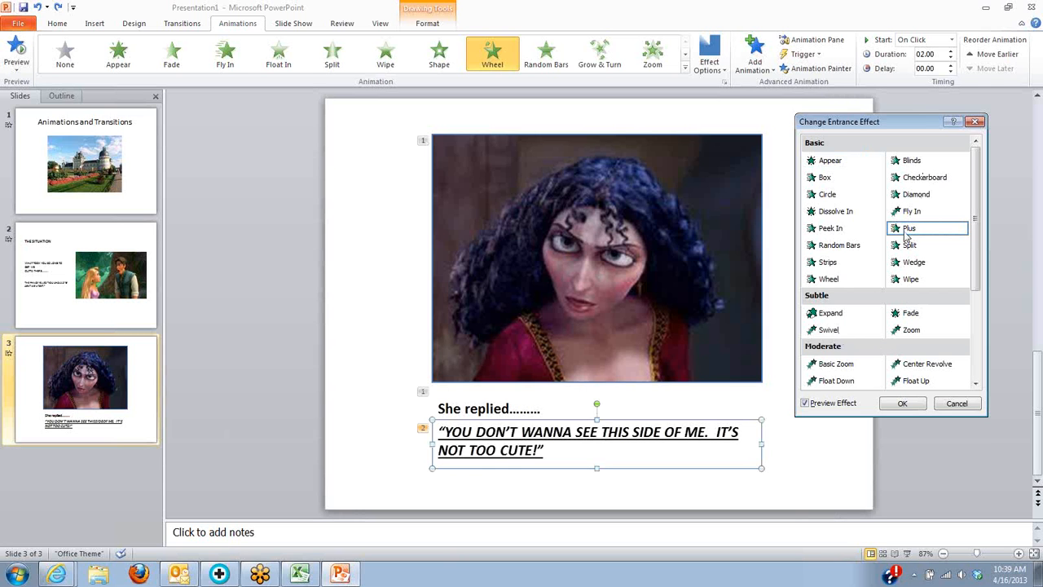
click(914, 263)
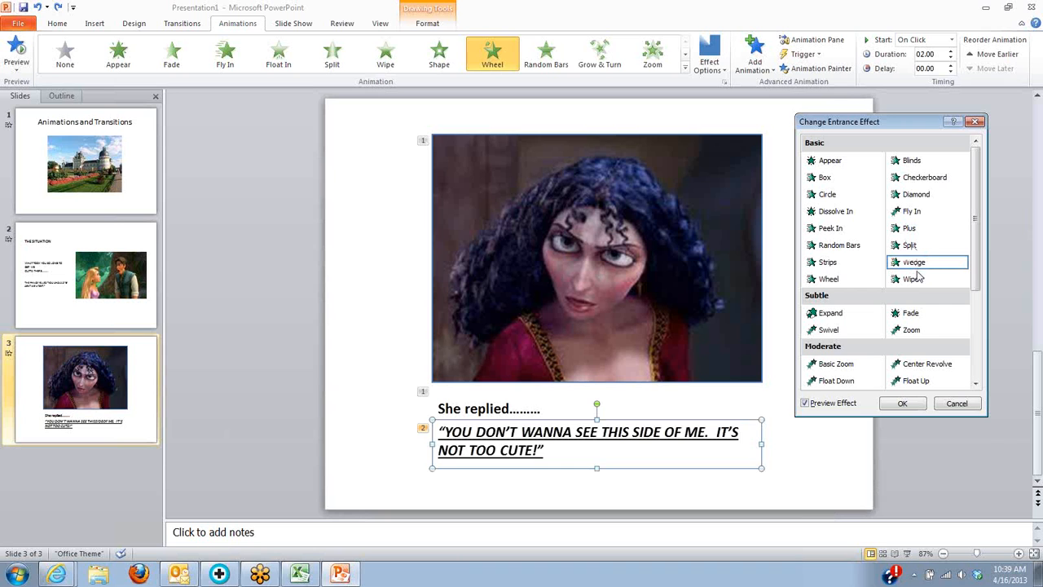
click(915, 281)
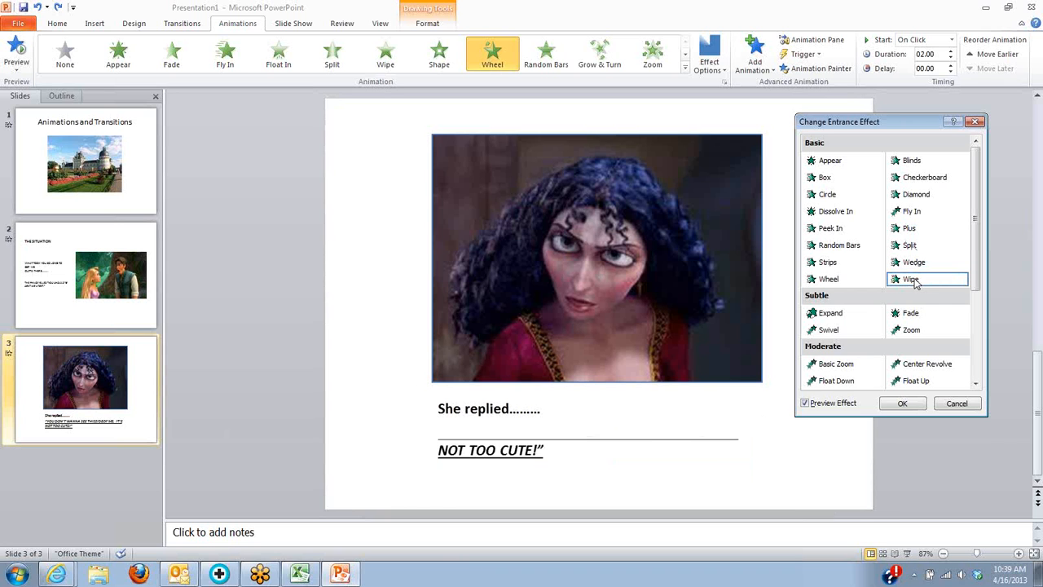
click(828, 330)
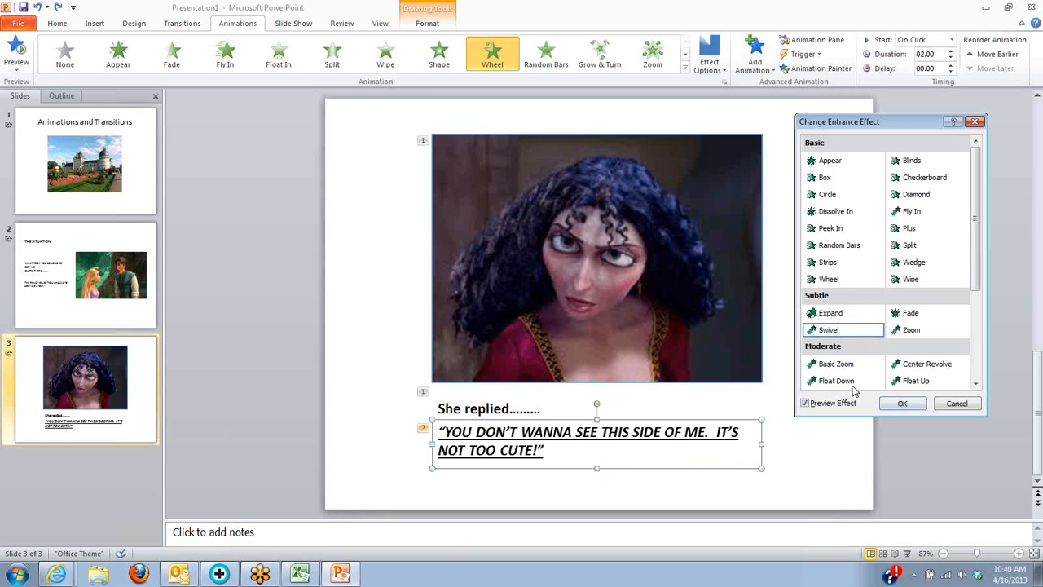
click(910, 382)
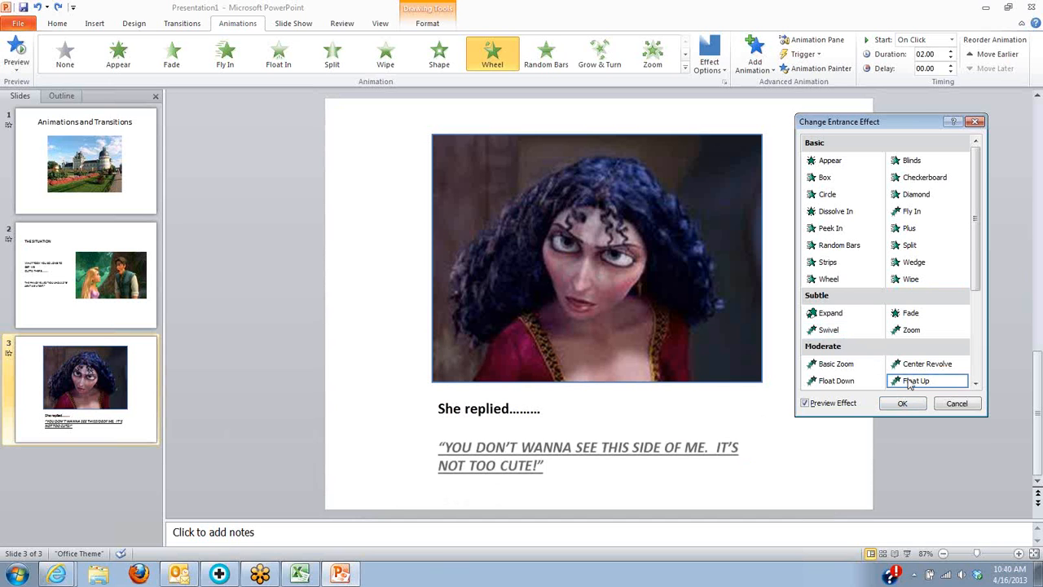
click(831, 331)
click(899, 402)
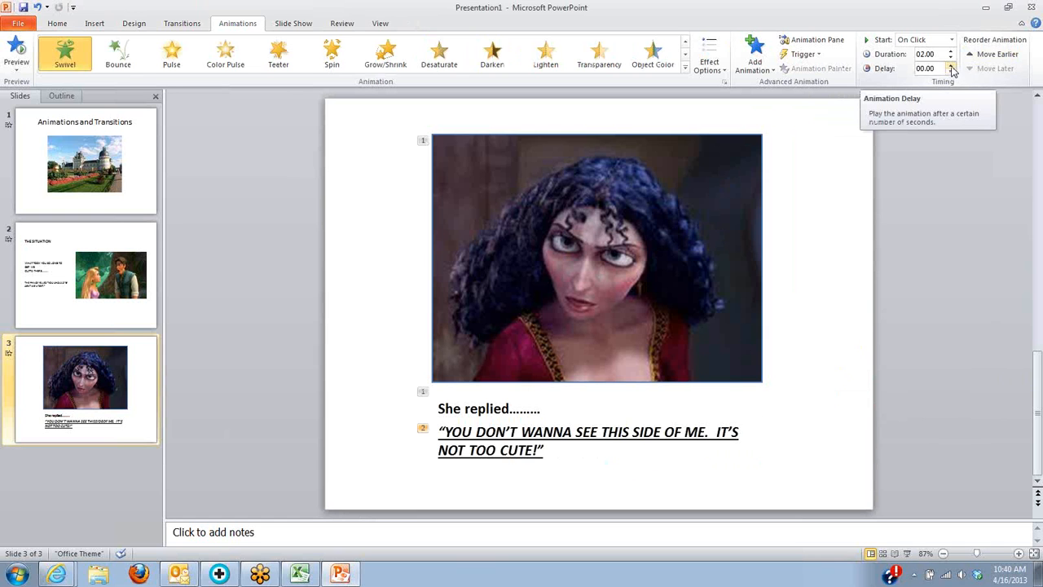
Select the quote's text box on slide 3 and open its animation delay for editing.
click(582, 433)
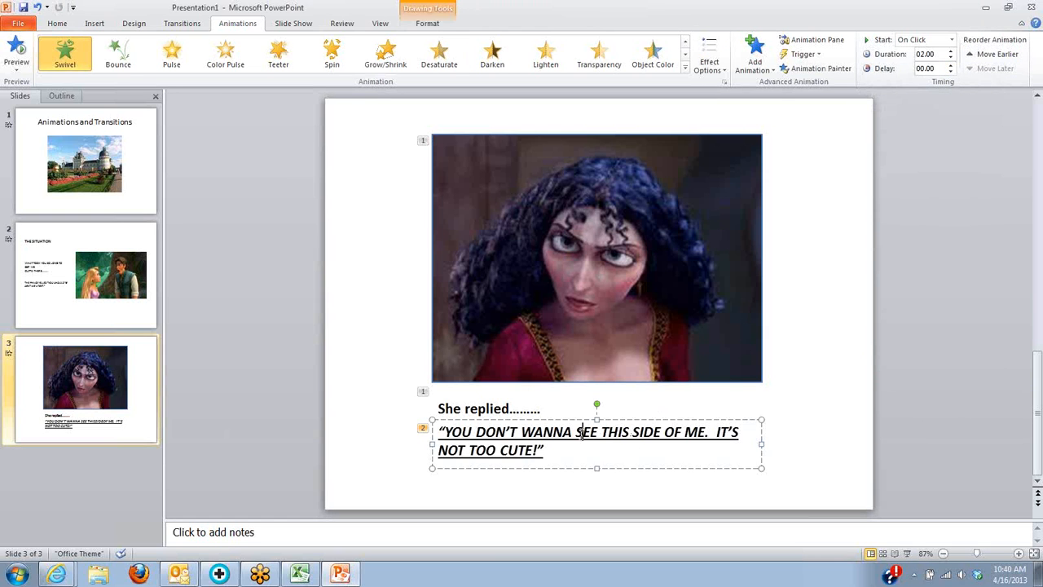
key(Escape)
click(925, 69)
click(924, 72)
key(BackSpace)
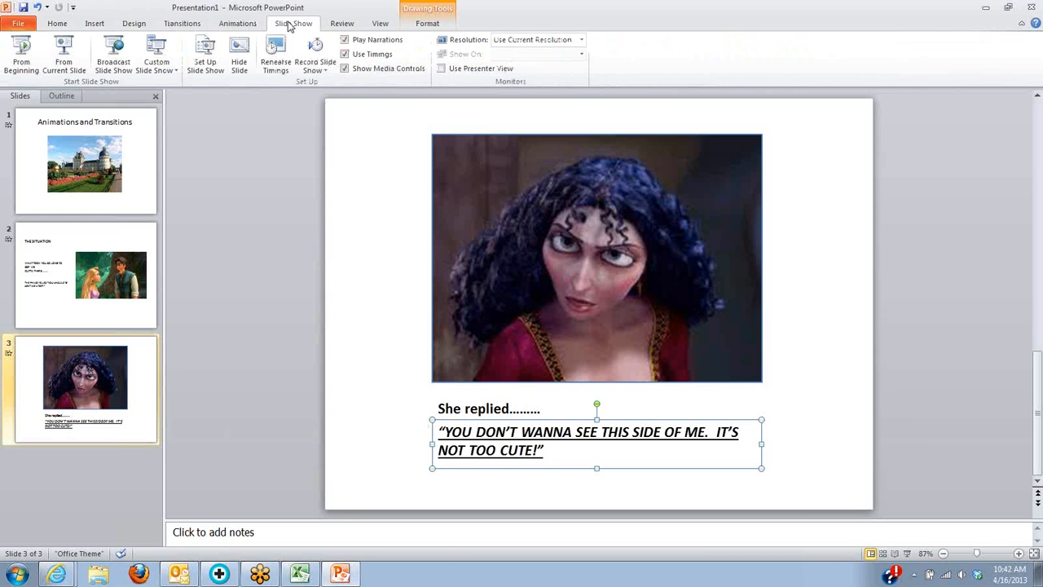
Play the slide show from the beginning twice to review the quote's Swivel animation, and exit at the end.
click(18, 52)
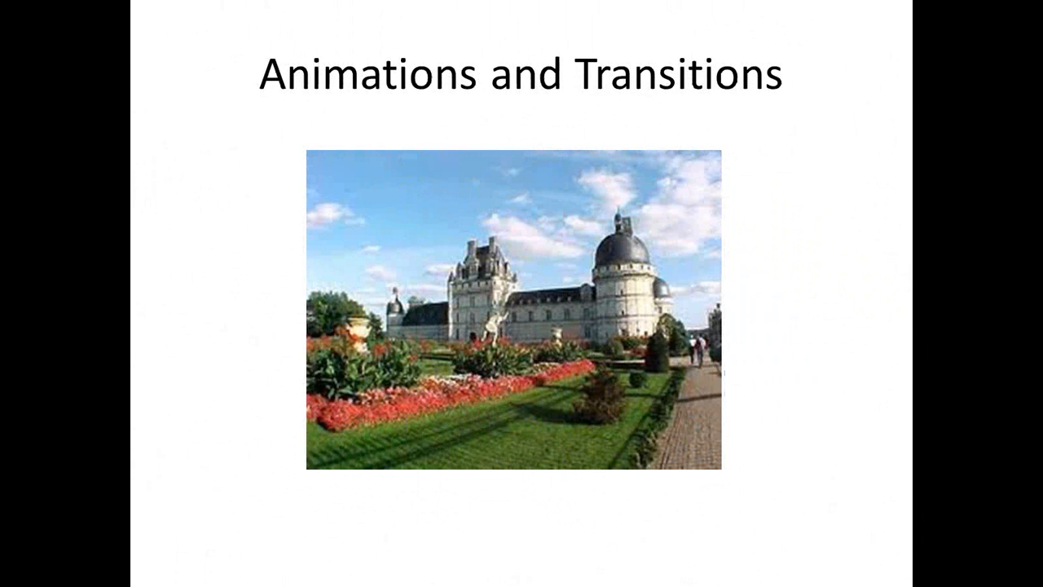
key(Right)
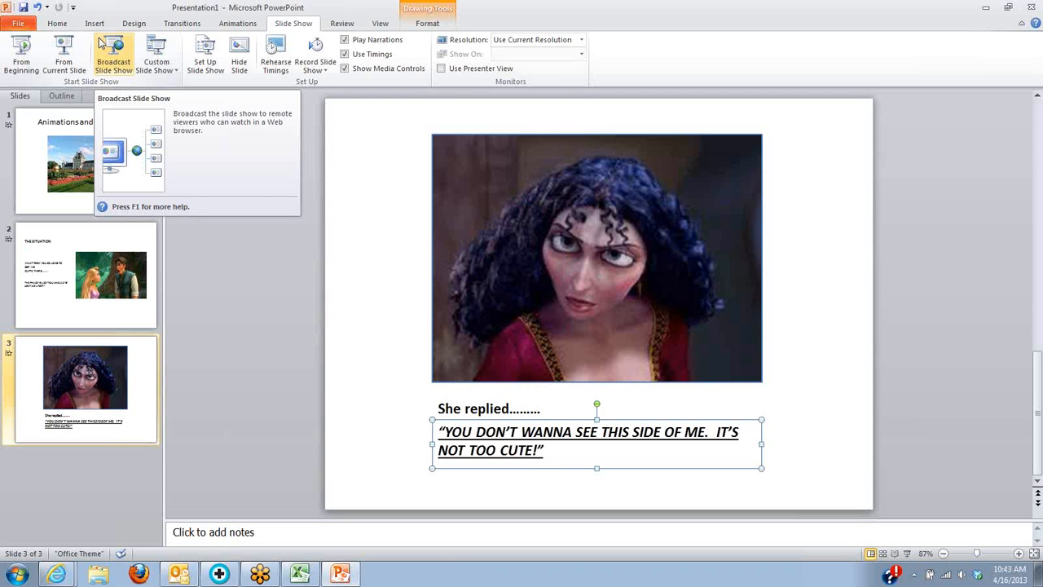
click(21, 52)
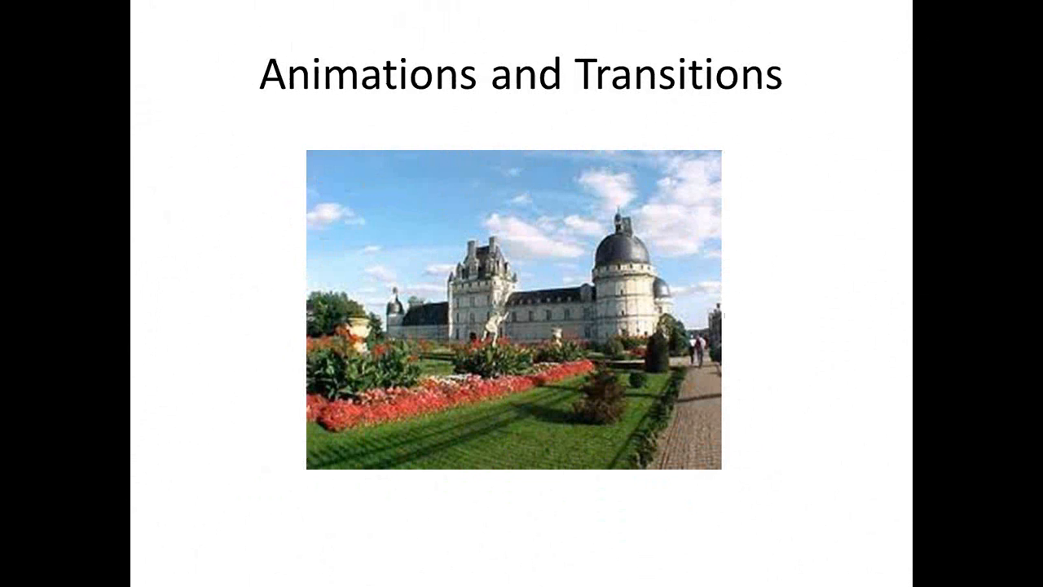
key(Right)
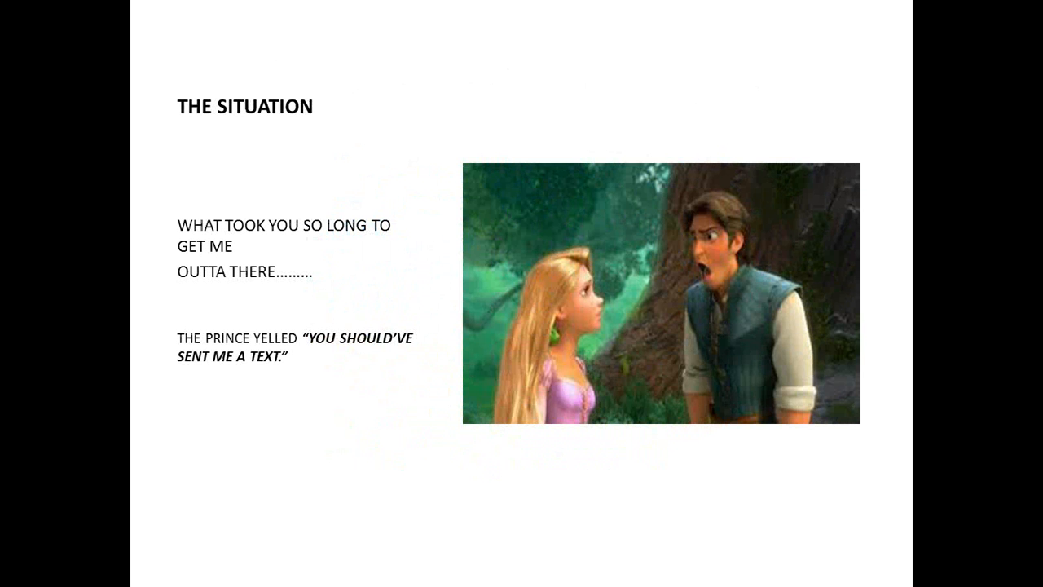
key(Right)
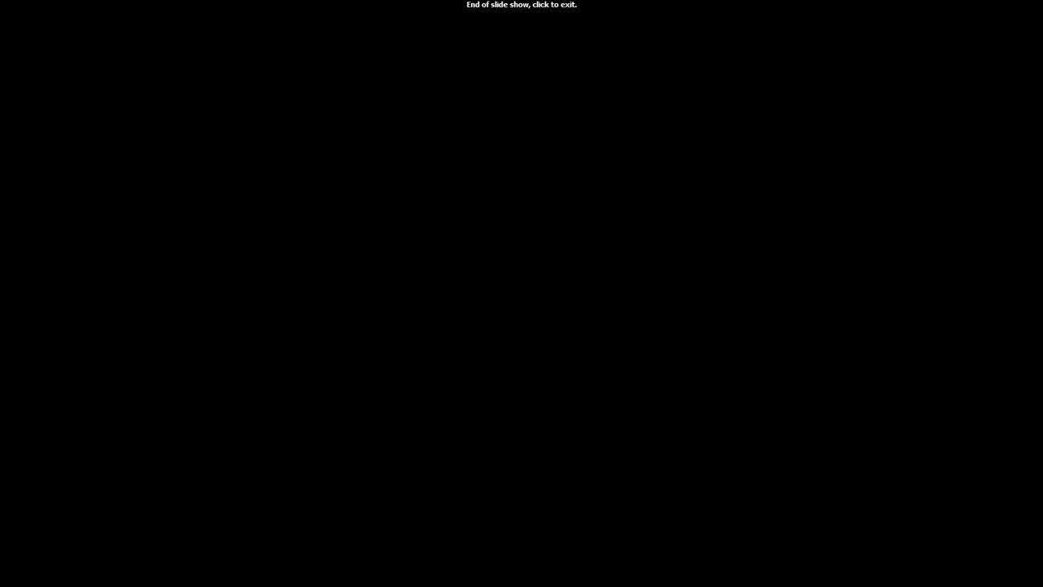
click(23, 56)
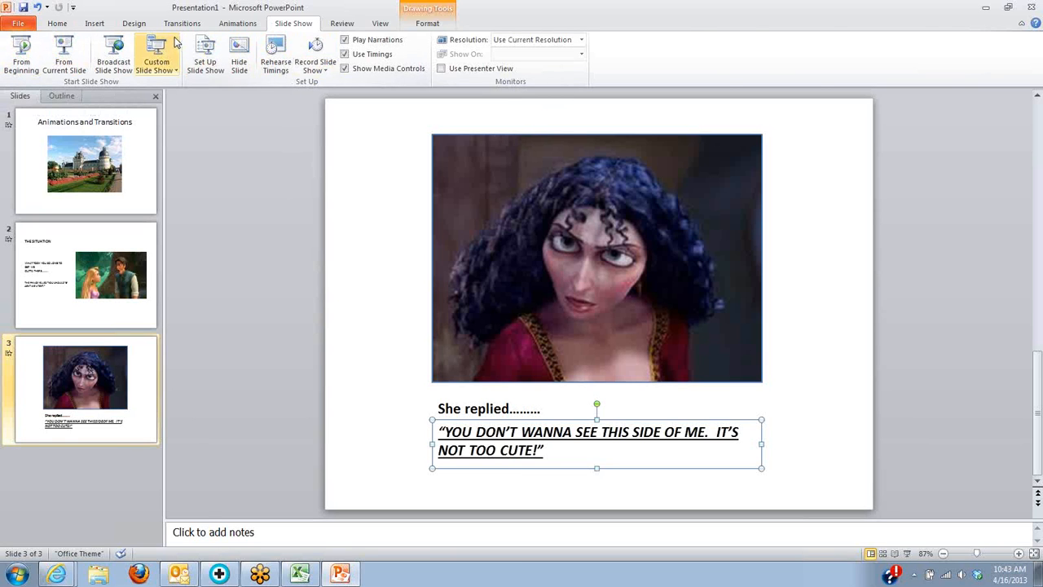
Set the quote's Swivel animation delay to 01.00 and its duration to 05.00.
click(236, 24)
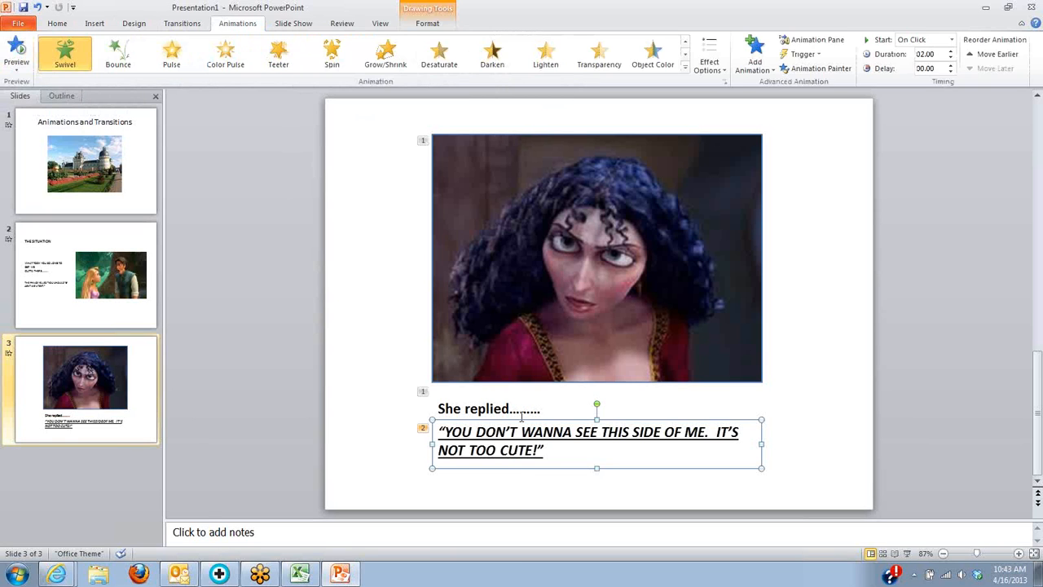
click(951, 66)
click(950, 65)
click(950, 65)
click(950, 65)
click(950, 51)
click(950, 50)
click(950, 51)
click(950, 51)
click(950, 50)
click(950, 51)
click(950, 51)
click(950, 51)
click(950, 51)
click(950, 50)
click(950, 50)
click(950, 50)
Play the slide show from slide 3 to check the quote's slower, delayed Swivel animation, and exit.
click(297, 25)
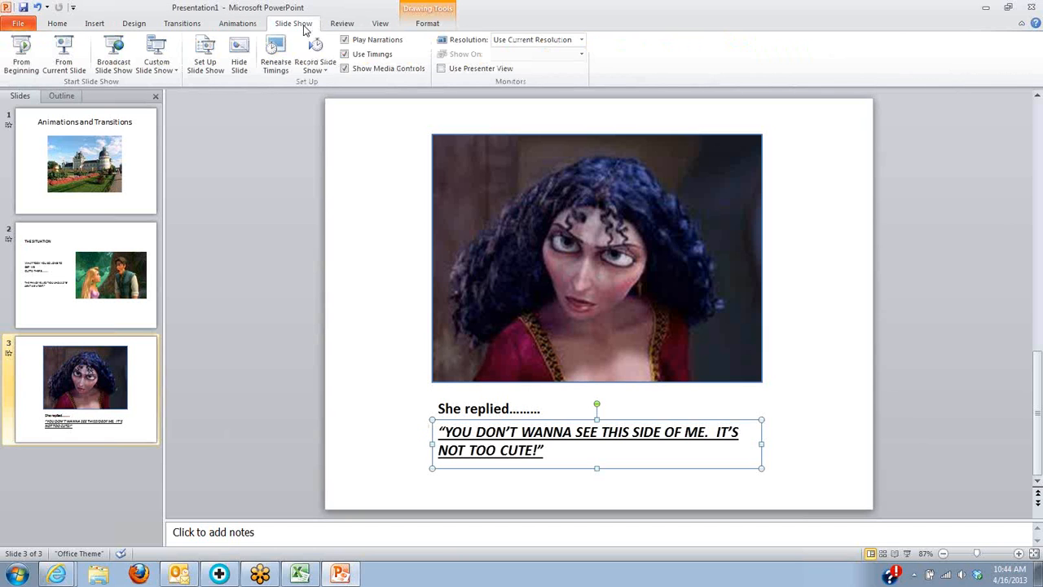
click(64, 54)
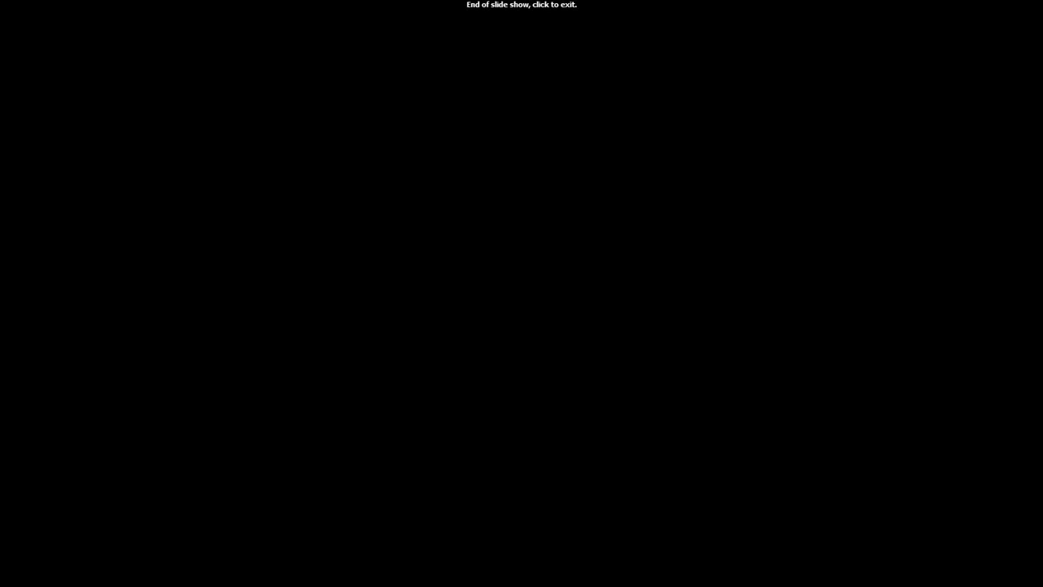
click(65, 54)
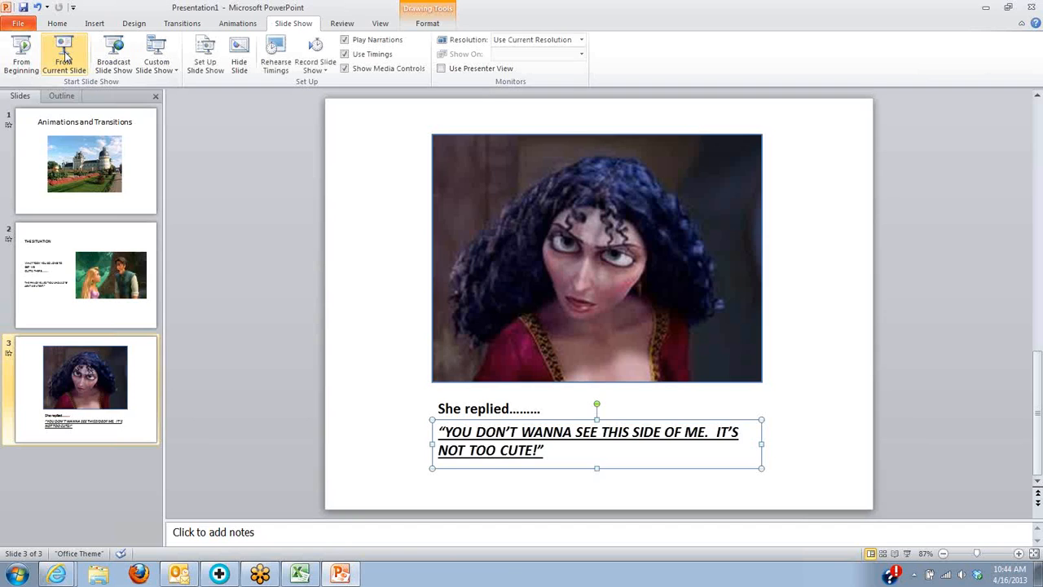
Set the quote's Swivel animation to start After Previous, with a duration of 03.00 and a delay of 00.00.
click(249, 24)
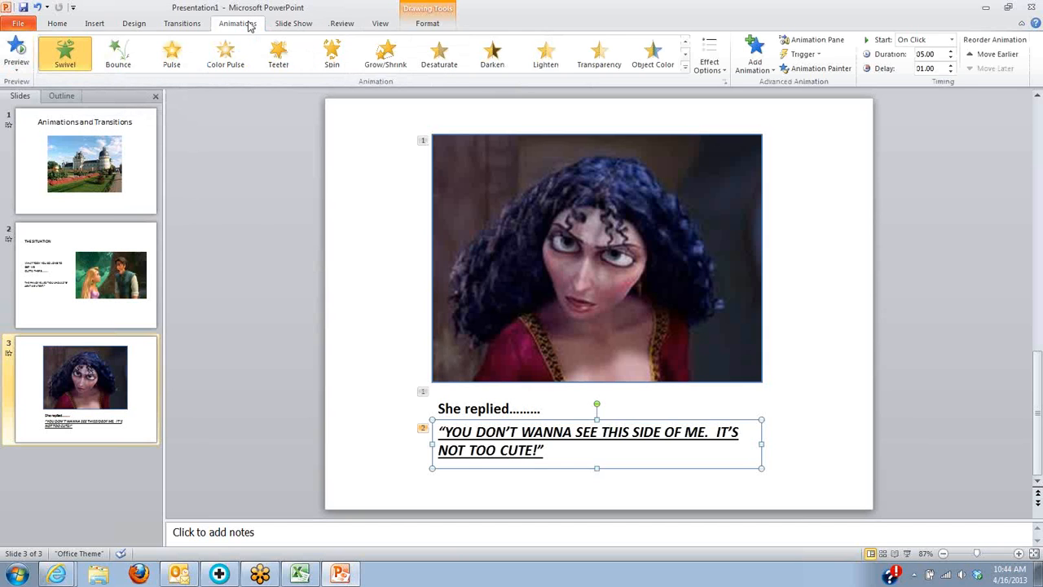
click(950, 40)
click(944, 77)
click(950, 57)
click(951, 57)
click(951, 57)
click(951, 57)
click(951, 57)
click(951, 57)
click(951, 57)
click(951, 57)
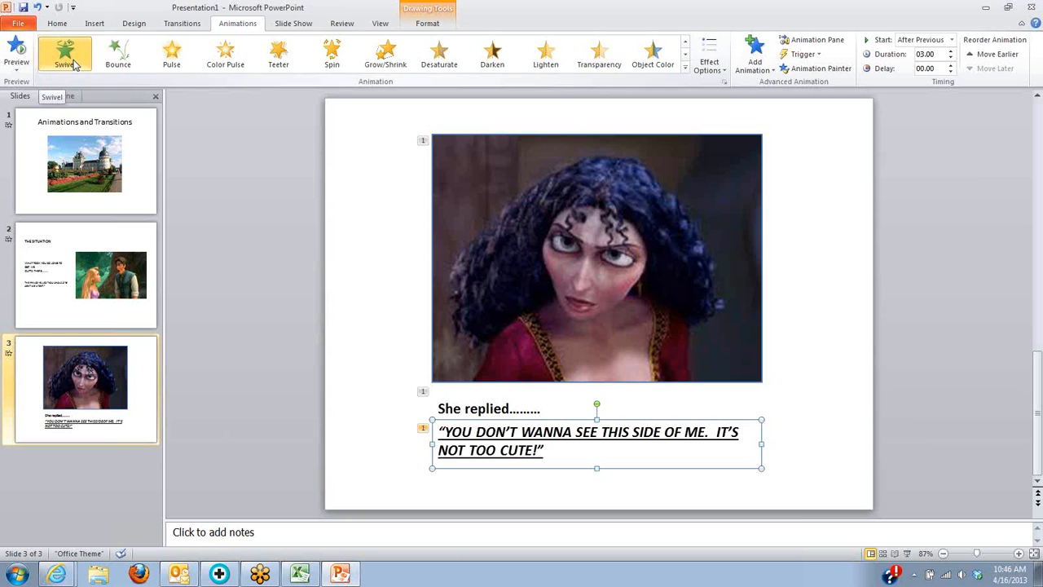
Reapply the Wipe entrance animation to the picture on slide 3.
click(515, 189)
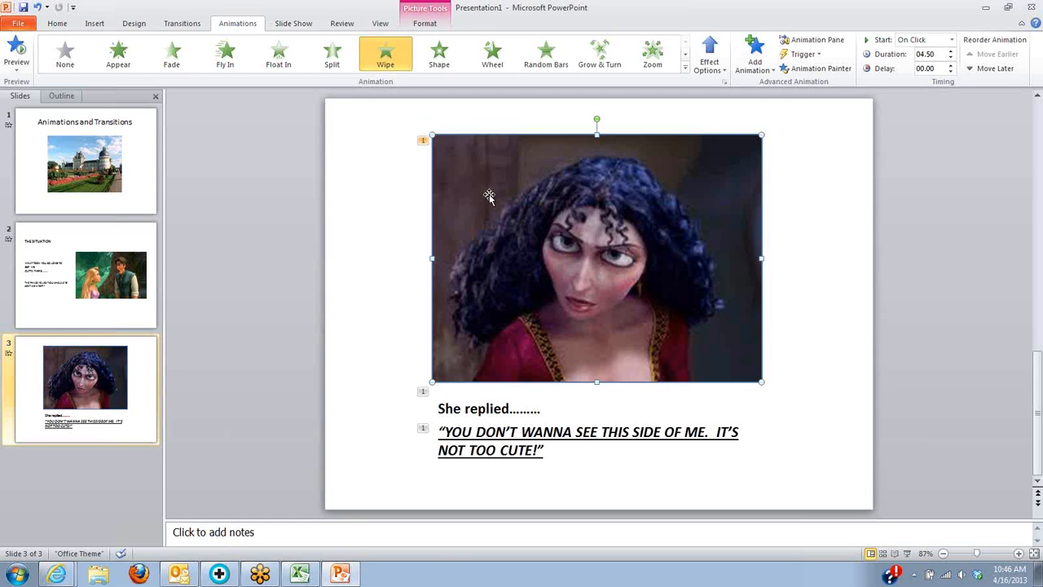
click(386, 55)
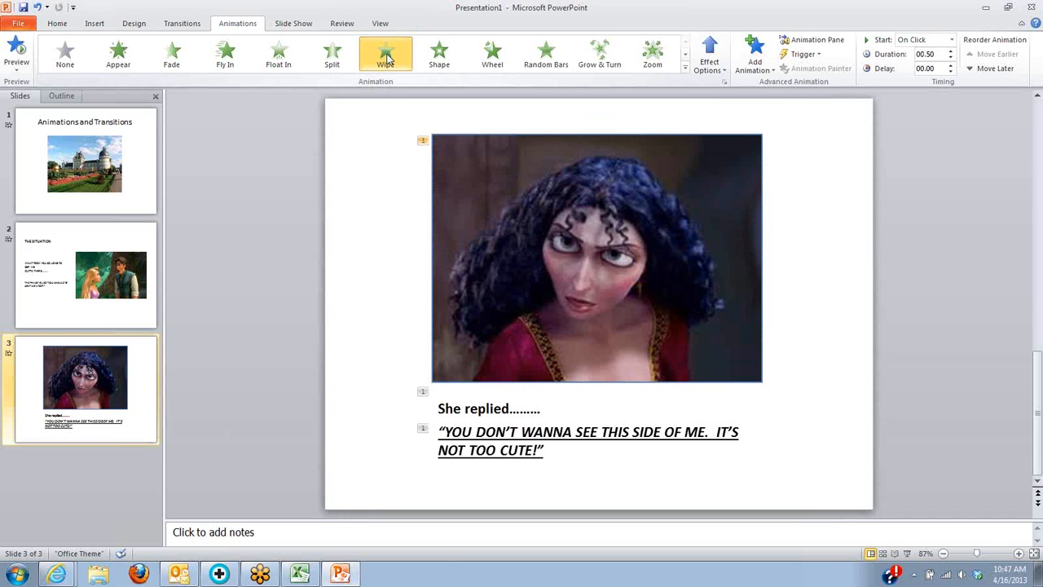
click(382, 64)
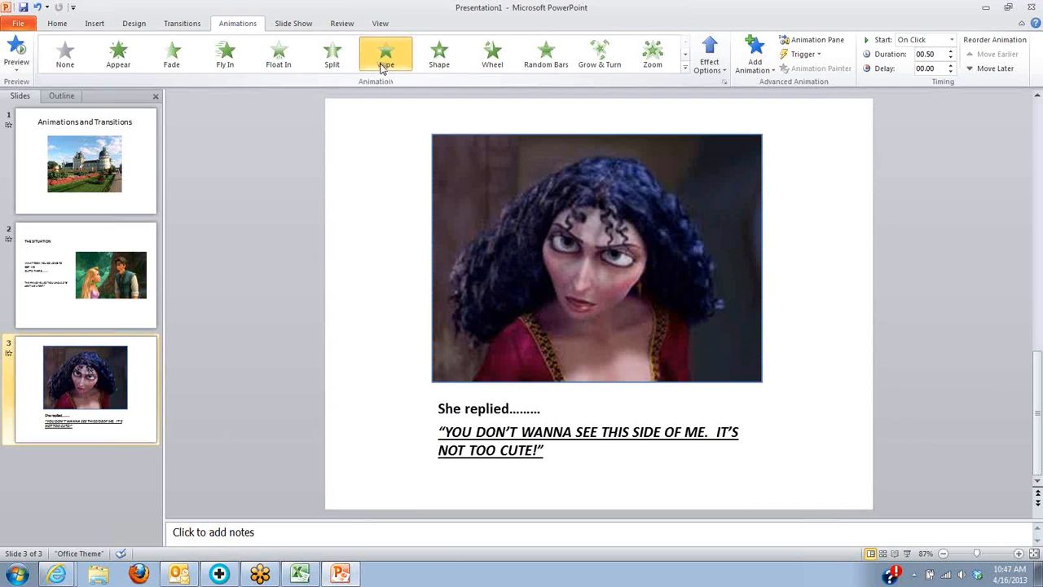
Play the slide show from slide 3 to check the picture's Wipe and the text animations, and exit.
click(284, 24)
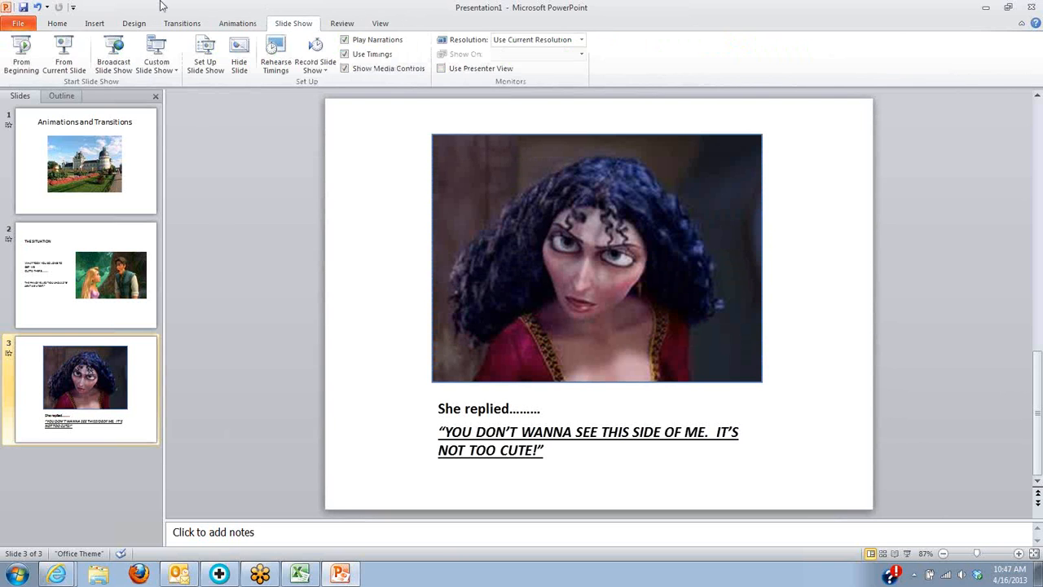
click(70, 53)
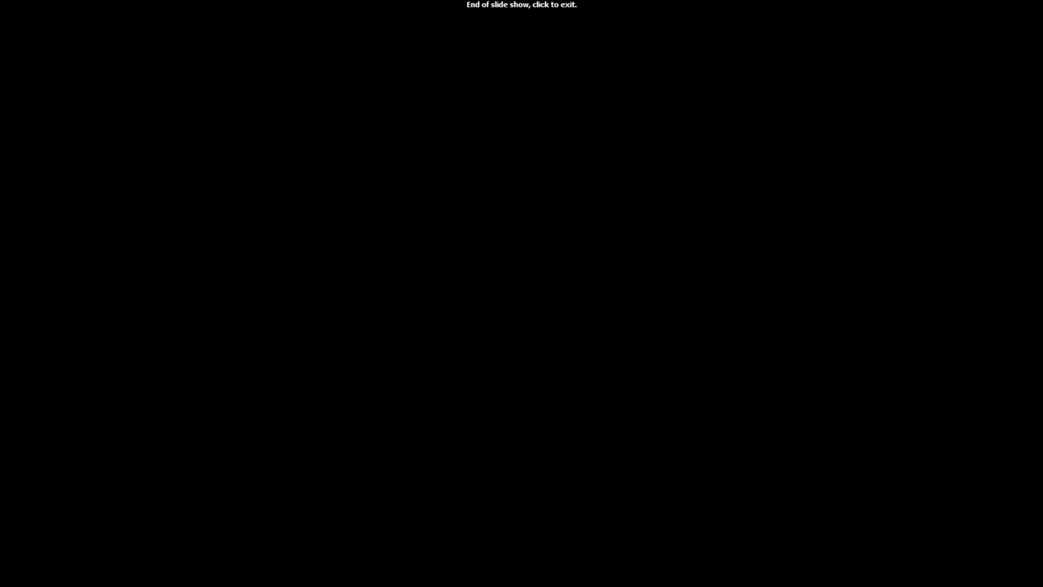
click(511, 296)
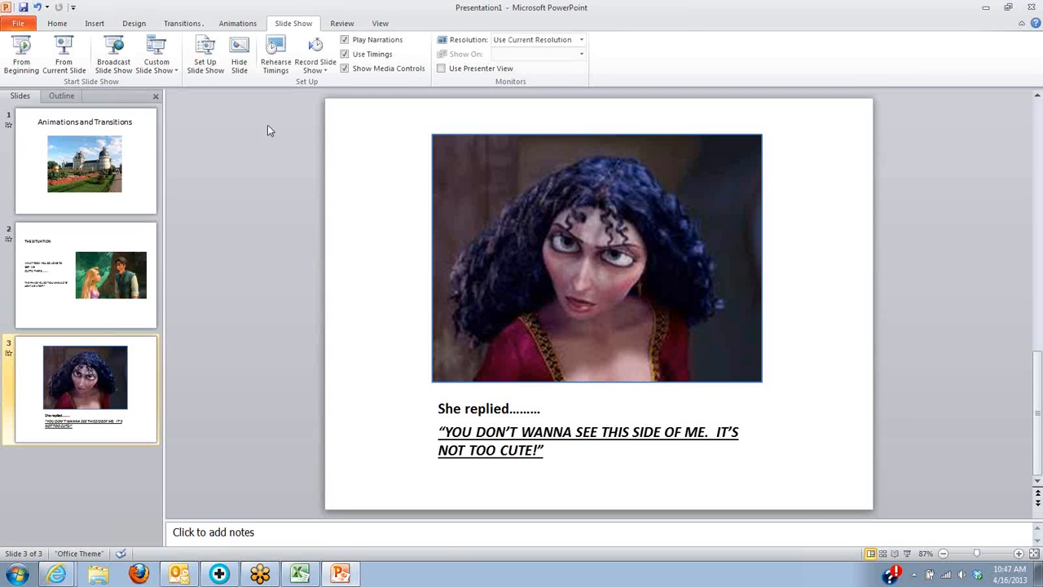